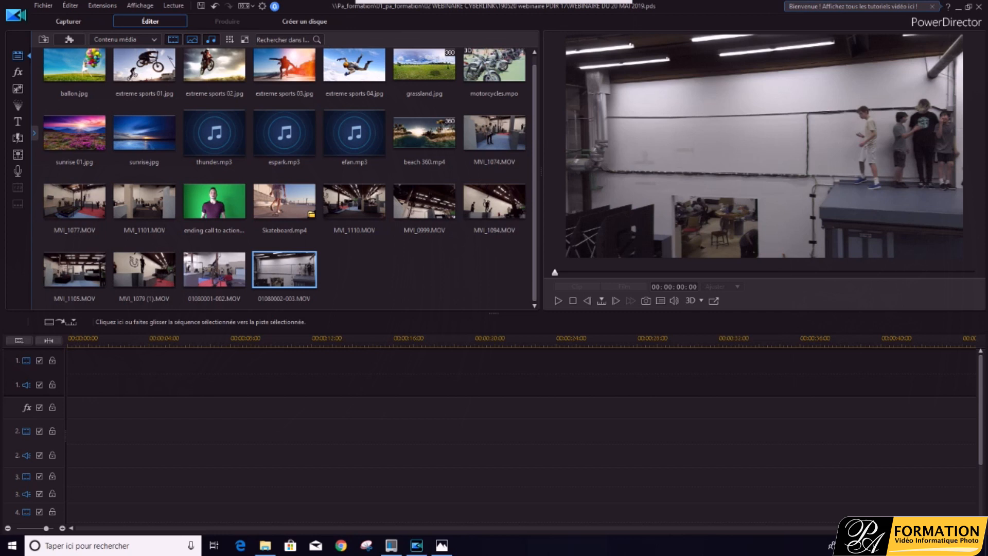
- Open the webinar's discussion window and move it off the shared screen
mouse_move(542, 4)
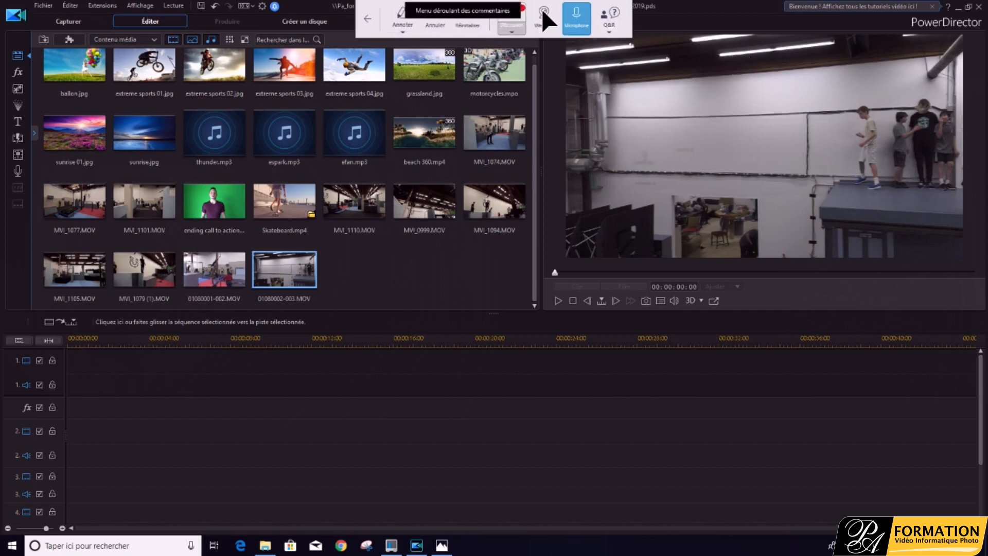
left_click(516, 21)
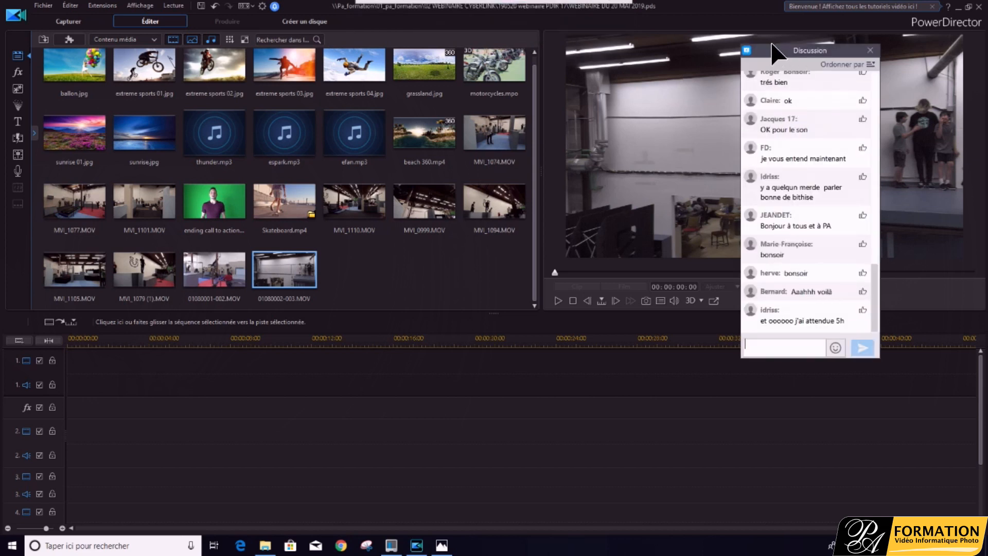
left_click_drag(790, 51, 987, 51)
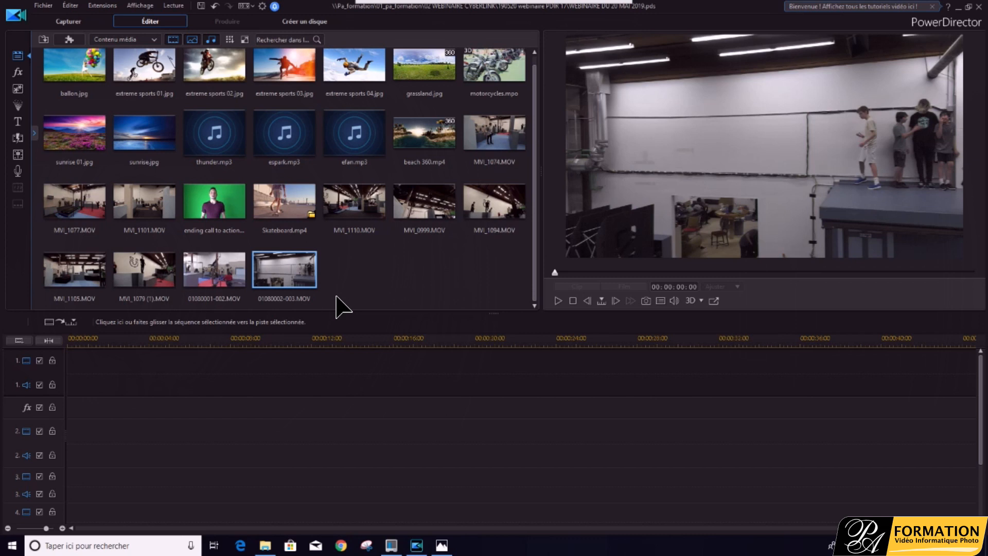
- Place ballon.jpg on video track 1 just before the 4-second mark and overlay a shrunken extreme sports 01.jpg on track 2 at the same start
left_click(74, 69)
left_click_drag(78, 83, 144, 375)
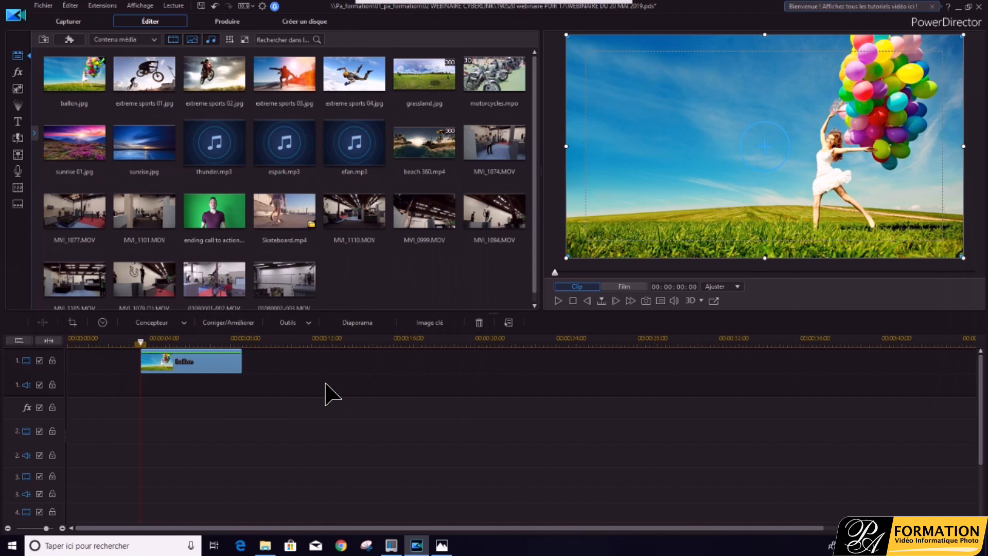
left_click(146, 77)
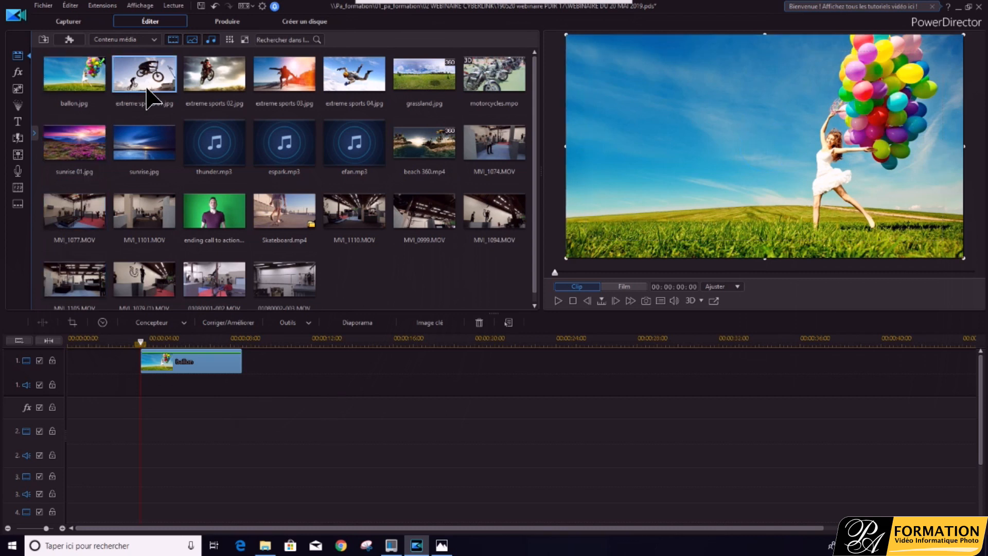
left_click_drag(146, 76, 148, 443)
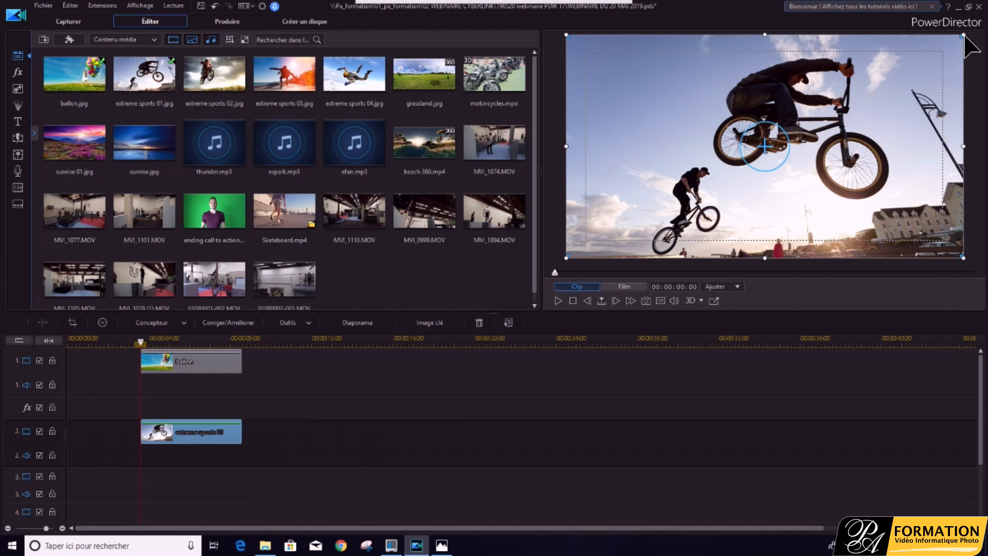
left_click_drag(963, 34, 728, 112)
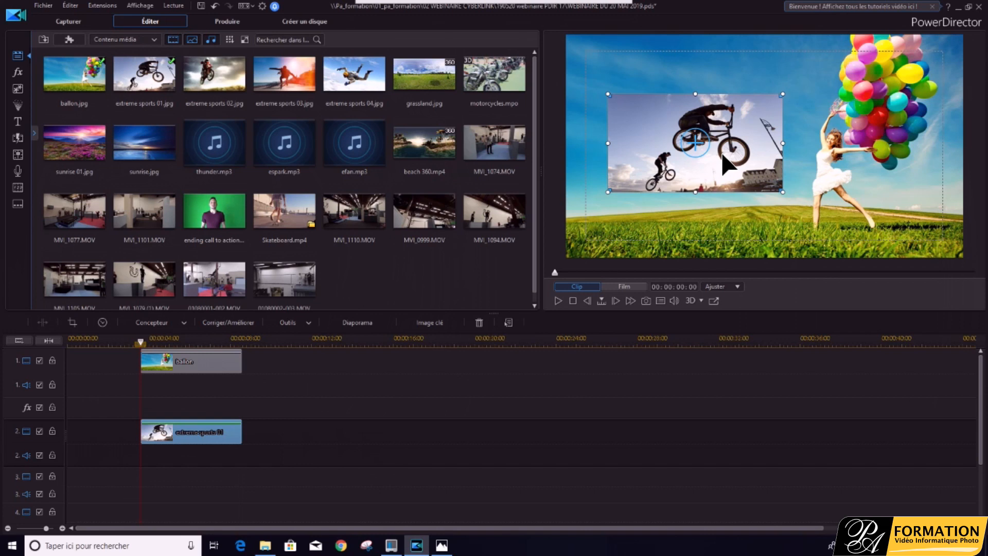
- Add extreme sports 02.jpg to video track 3, aligned with the other clips, and shrink it into the lower-left corner of the frame
left_click(220, 75)
left_click_drag(220, 74, 146, 495)
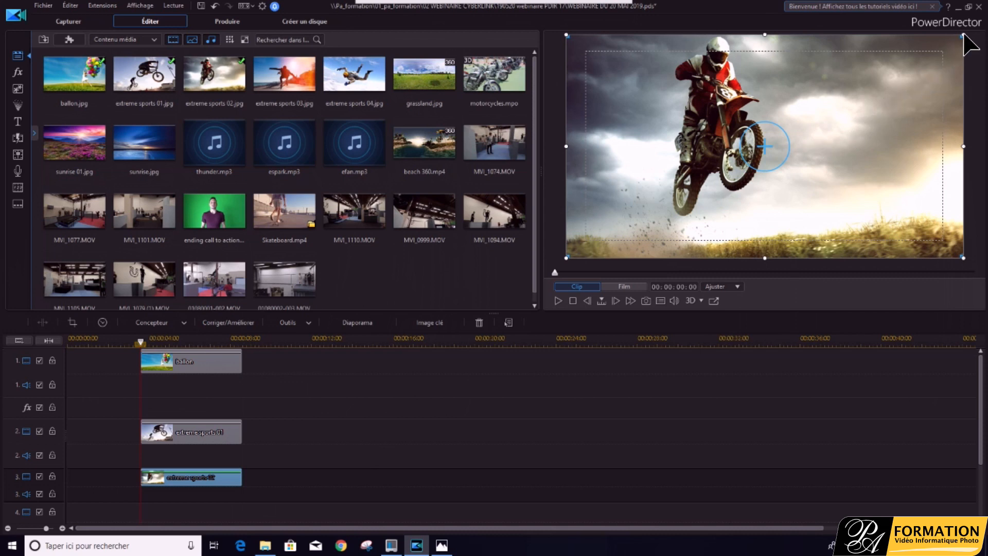
left_click_drag(964, 35, 649, 183)
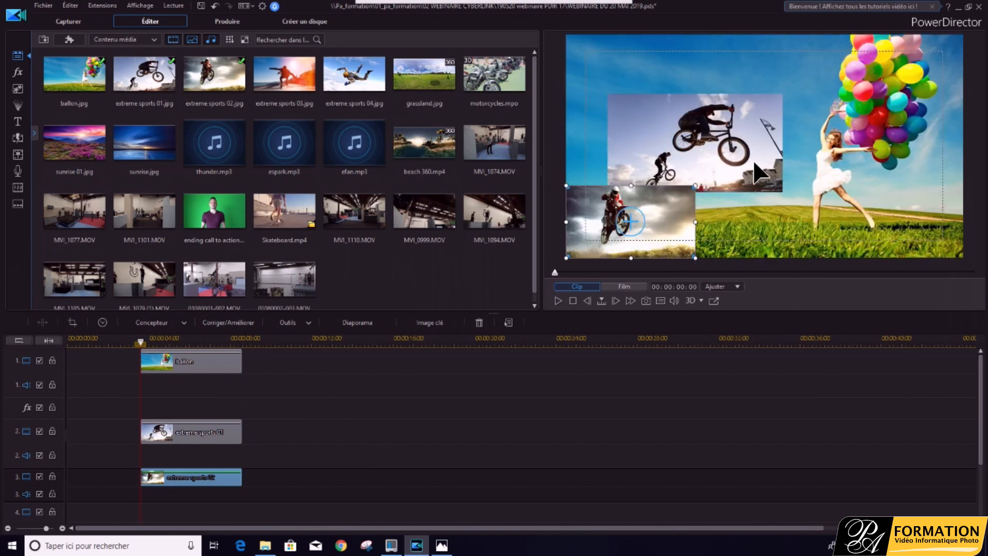
- Move the BMX picture to the upper-left corner of the safe zone and reduce it to a small inset
left_click(687, 132)
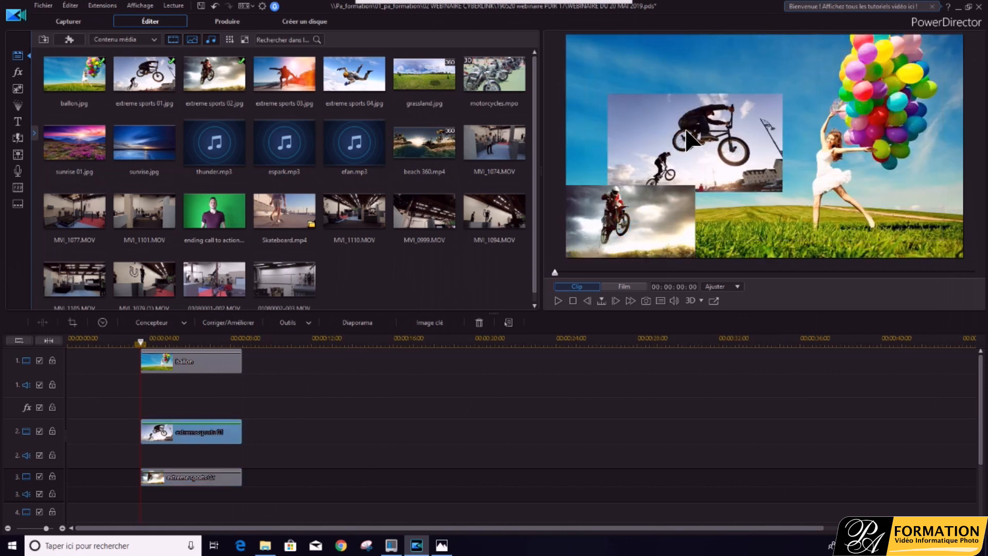
mouse_move(734, 113)
left_mouse_down()
mouse_move(749, 101)
mouse_move(707, 78)
left_mouse_up()
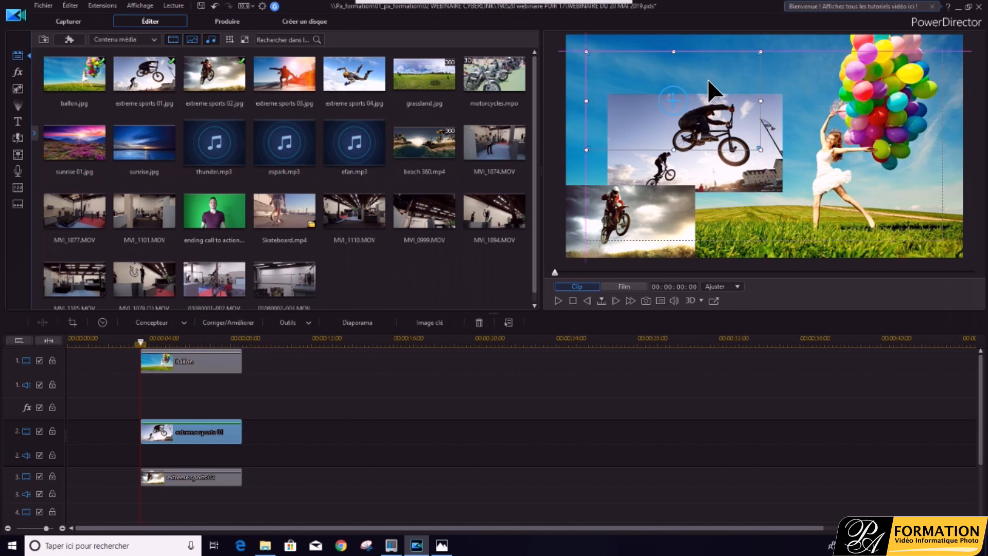
left_click_drag(708, 82, 709, 81)
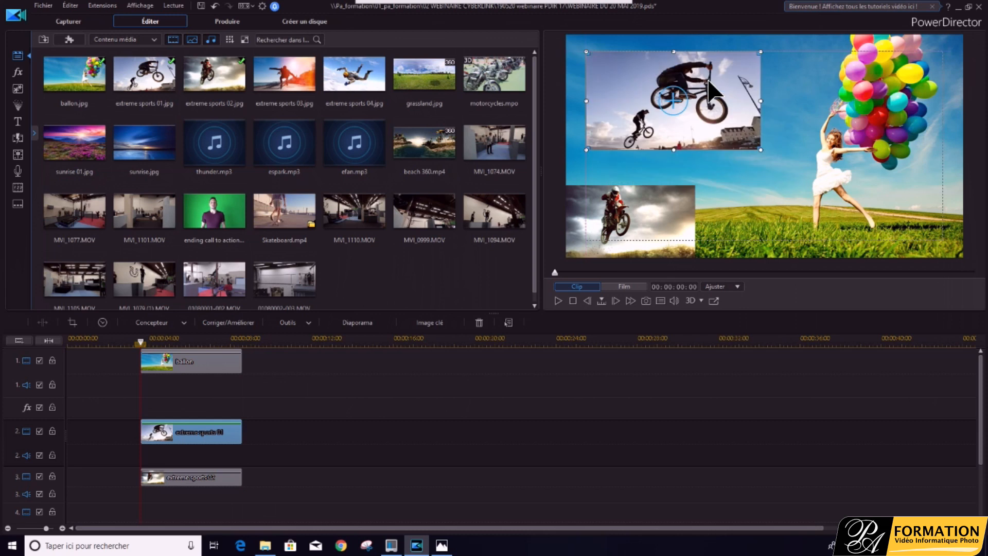
left_click_drag(761, 149, 722, 127)
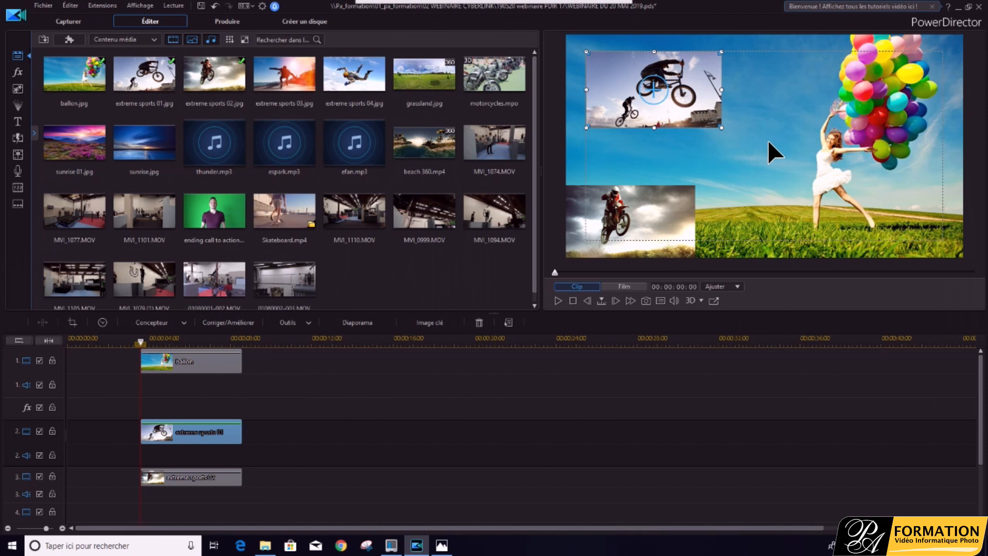
left_click(662, 213)
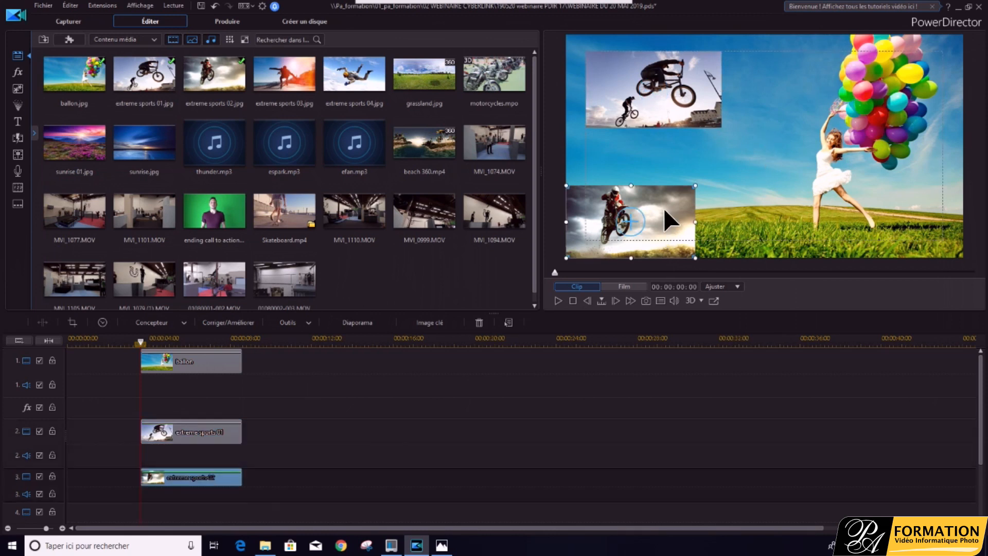
left_click(685, 122)
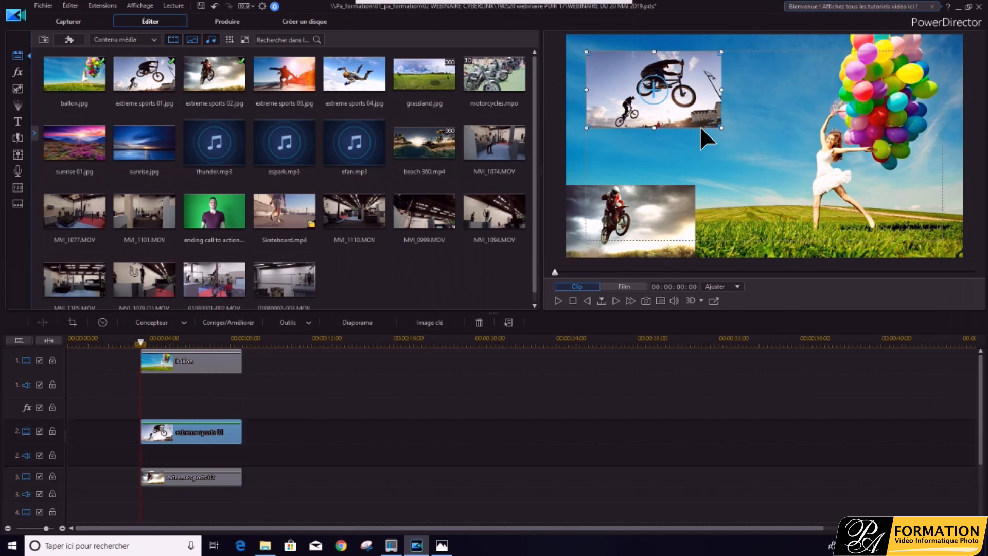
left_click_drag(722, 126, 683, 122)
- Scale the motocross picture to match the BMX picture's size and place it near the middle of the frame
left_click(657, 206)
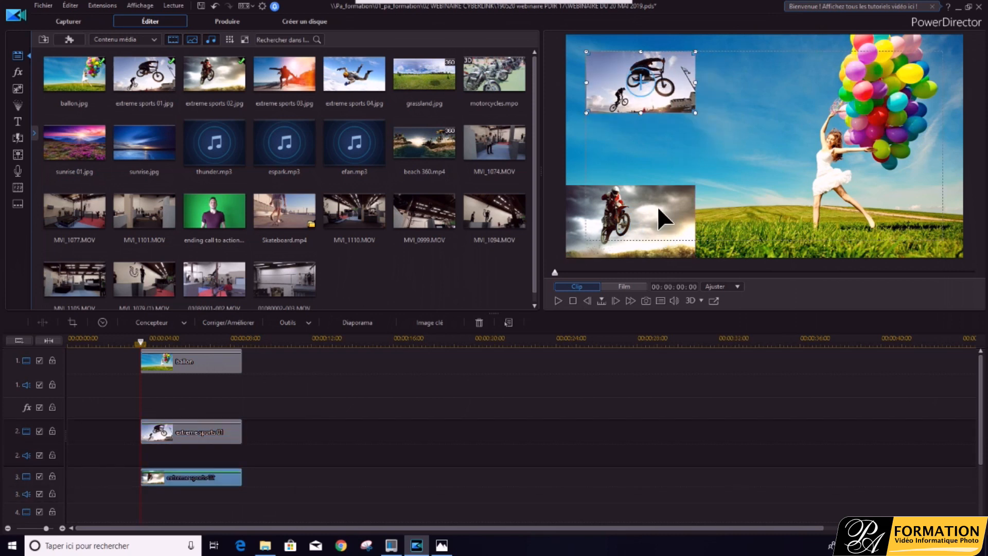
left_click_drag(656, 205, 909, 84)
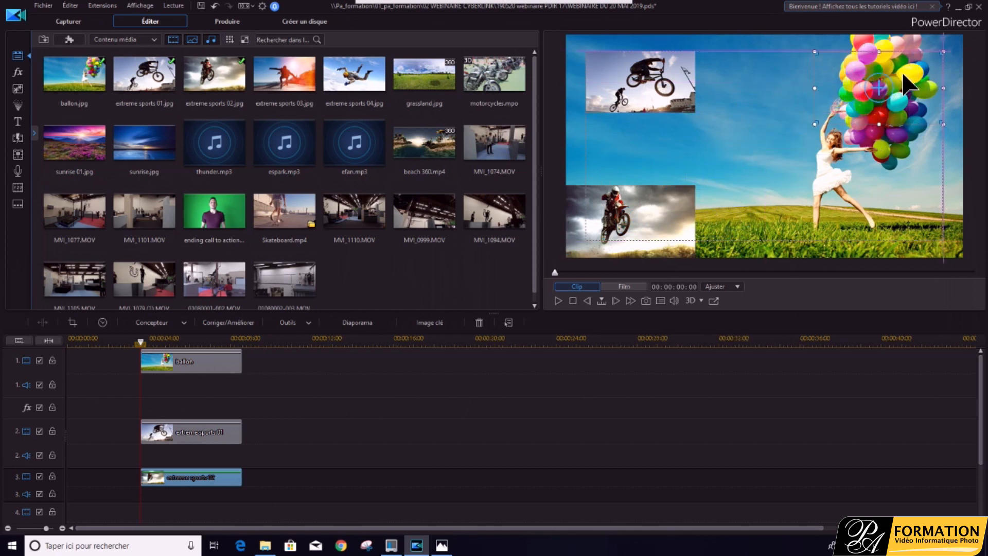
left_click_drag(813, 121, 830, 109)
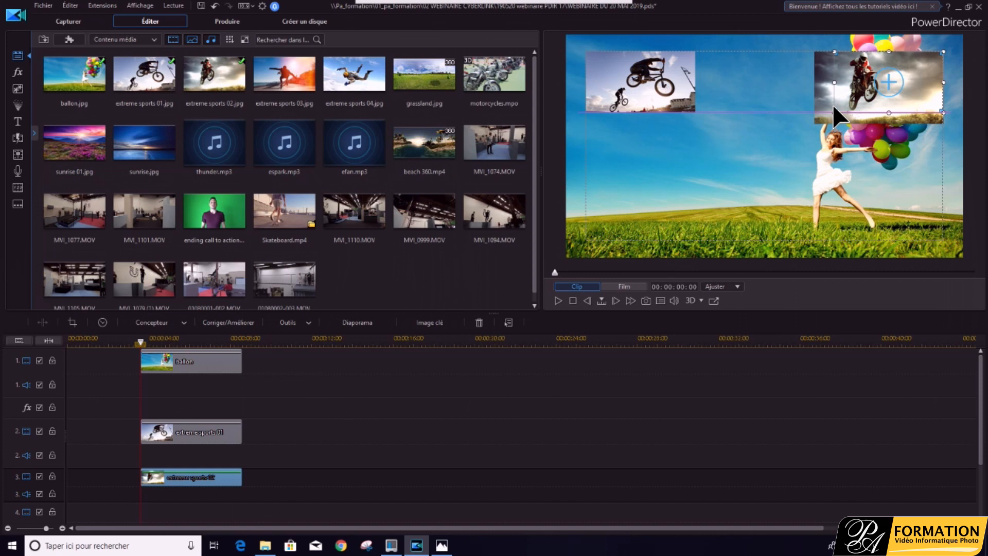
left_click_drag(833, 107, 833, 107)
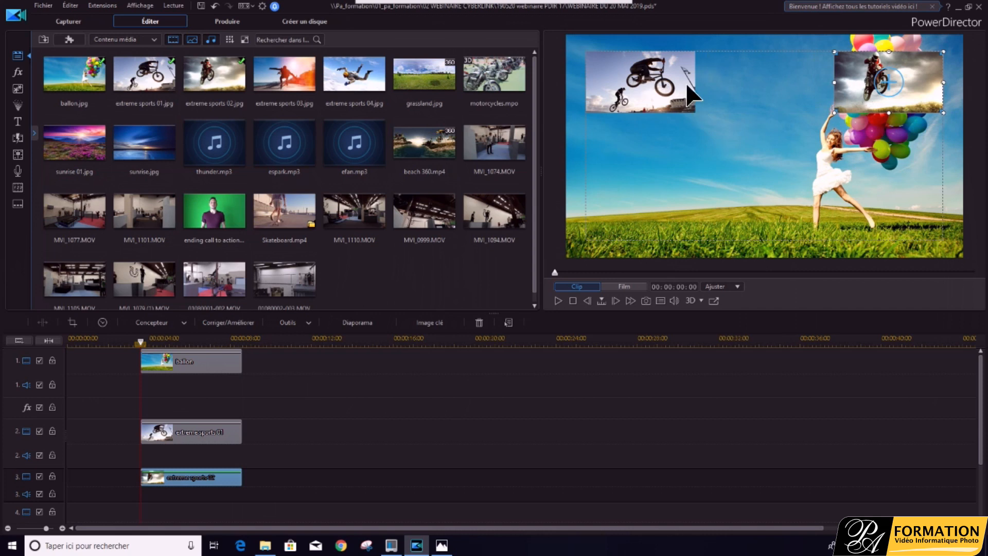
left_click_drag(920, 67, 786, 145)
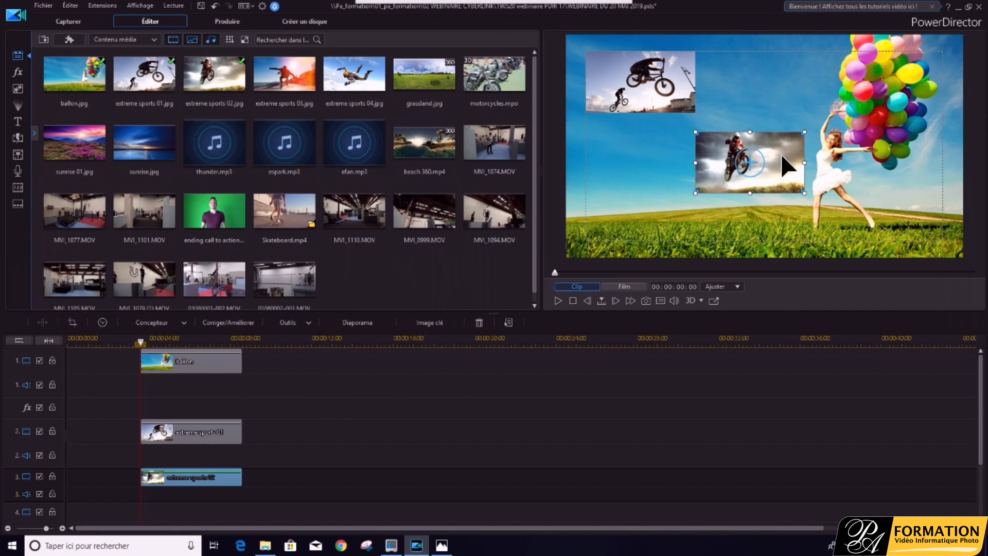
mouse_move(780, 153)
left_mouse_down()
mouse_move(791, 91)
mouse_move(776, 144)
left_mouse_up()
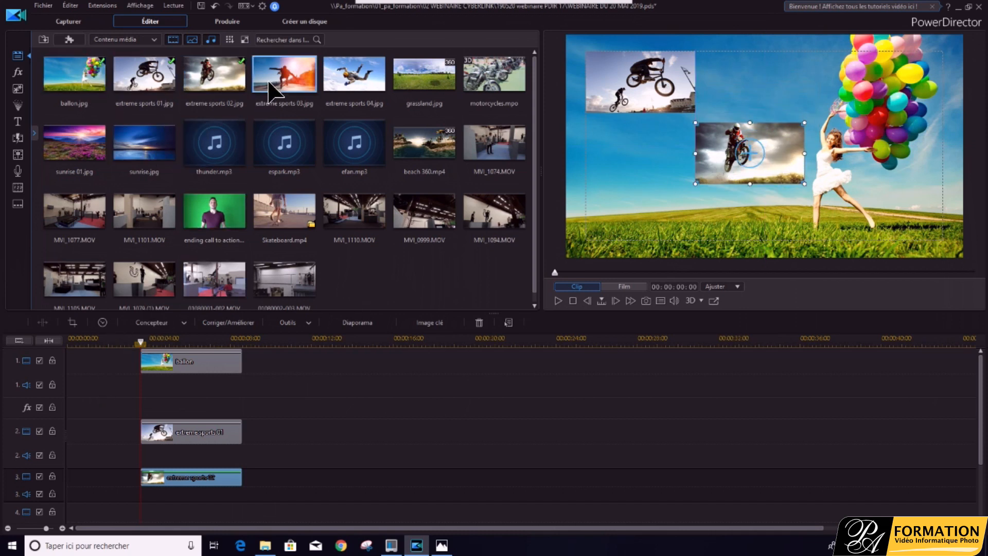
- Add extreme sports 03.jpg to video track 4 at about 6 seconds and shrink it to the motocross picture's height beside it
left_click(282, 79)
left_click_drag(284, 82, 246, 507)
left_click(246, 507)
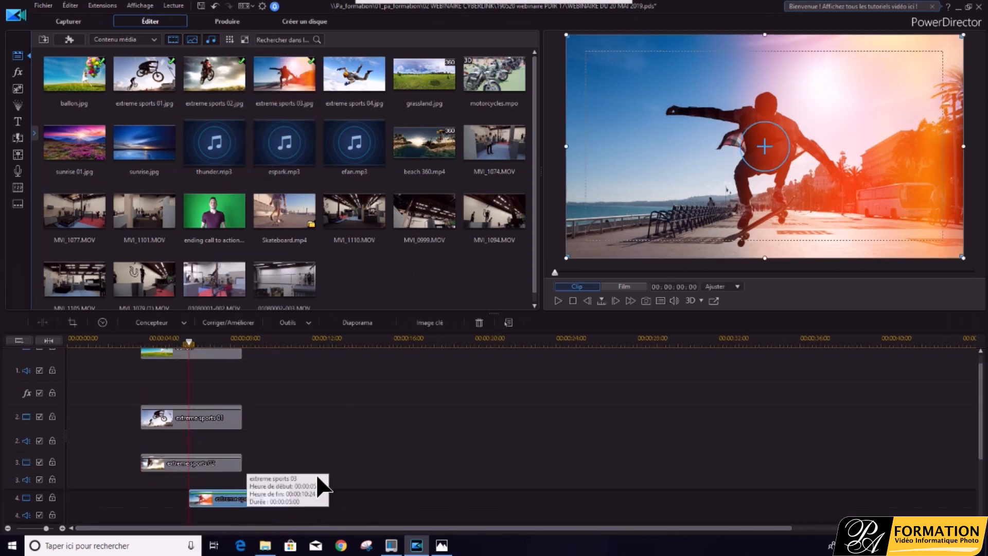
left_click_drag(566, 256, 839, 147)
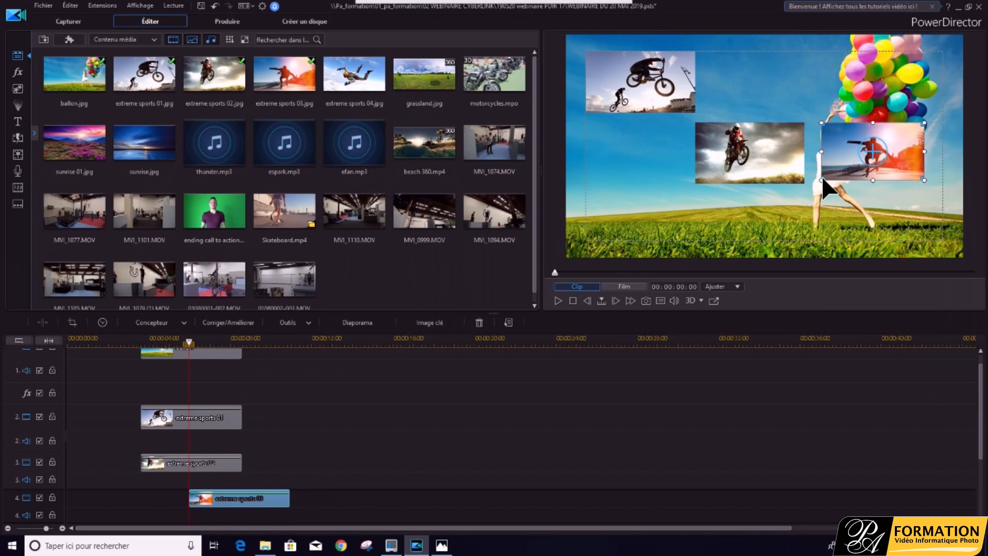
left_click_drag(820, 179, 816, 183)
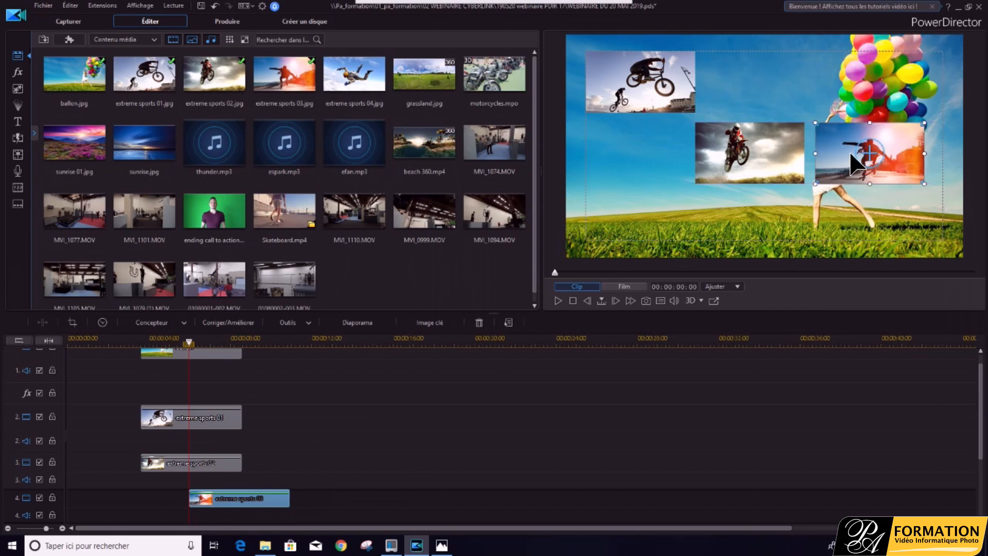
- Move the skateboarder picture to the upper-right corner of the safe zone and the motocross picture below the BMX picture
left_click(750, 161)
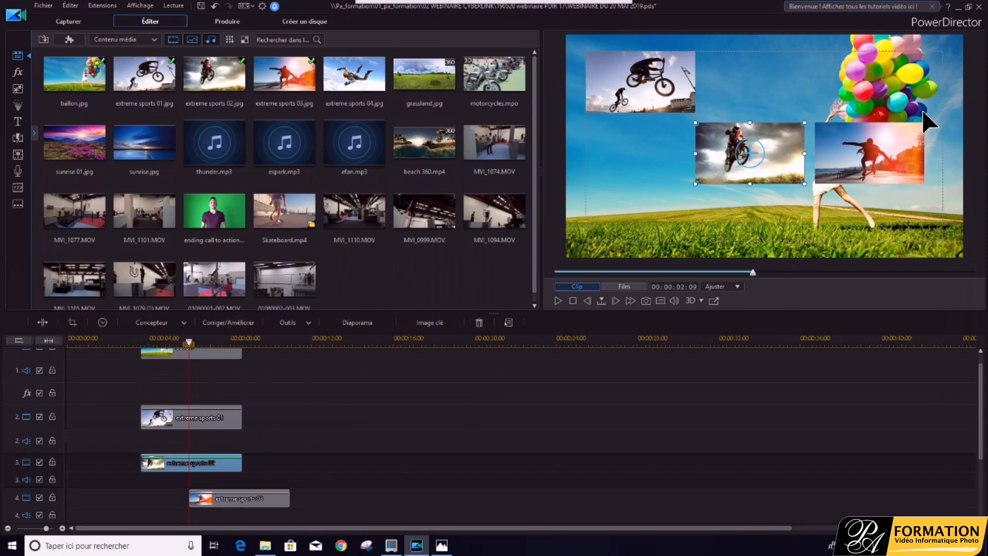
left_click(857, 150)
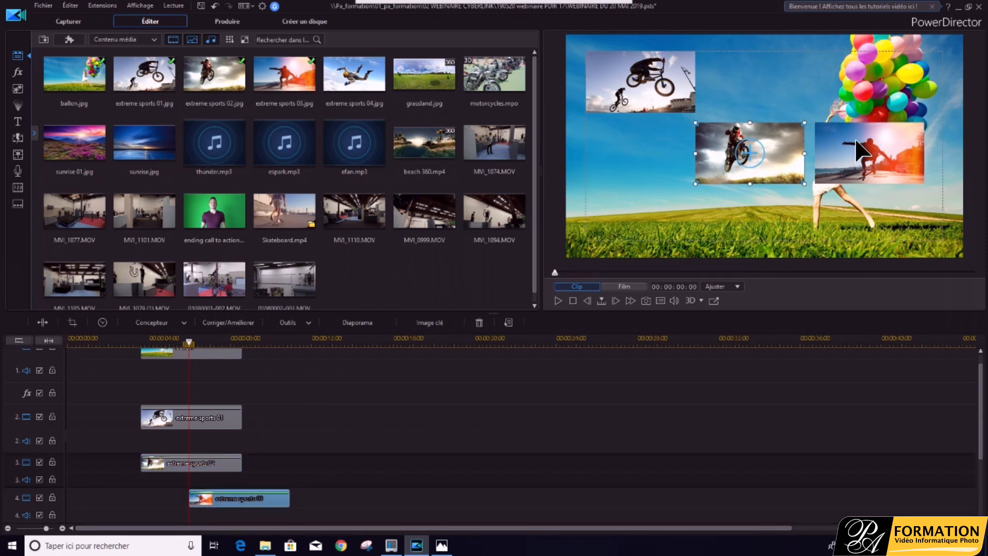
left_click_drag(846, 147, 832, 104)
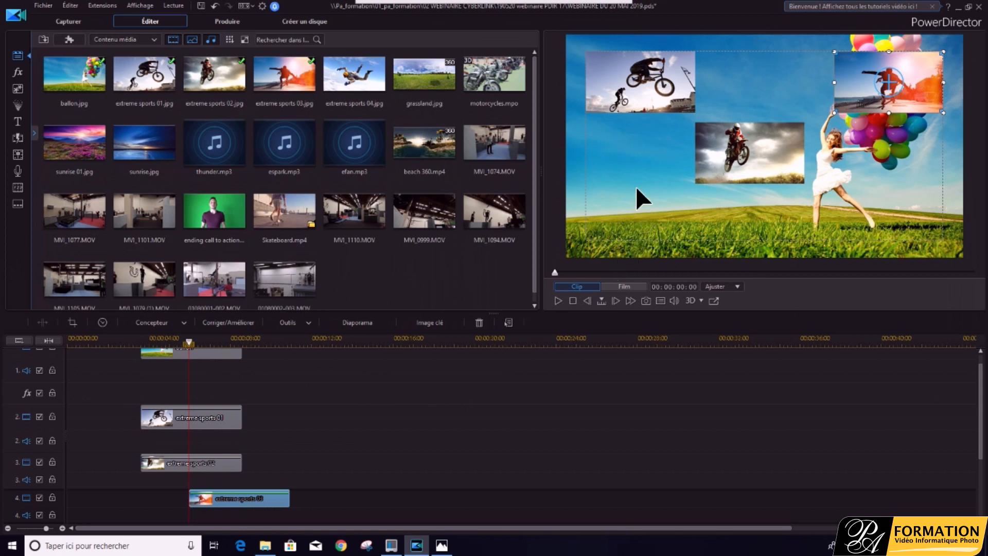
left_click_drag(749, 148, 612, 170)
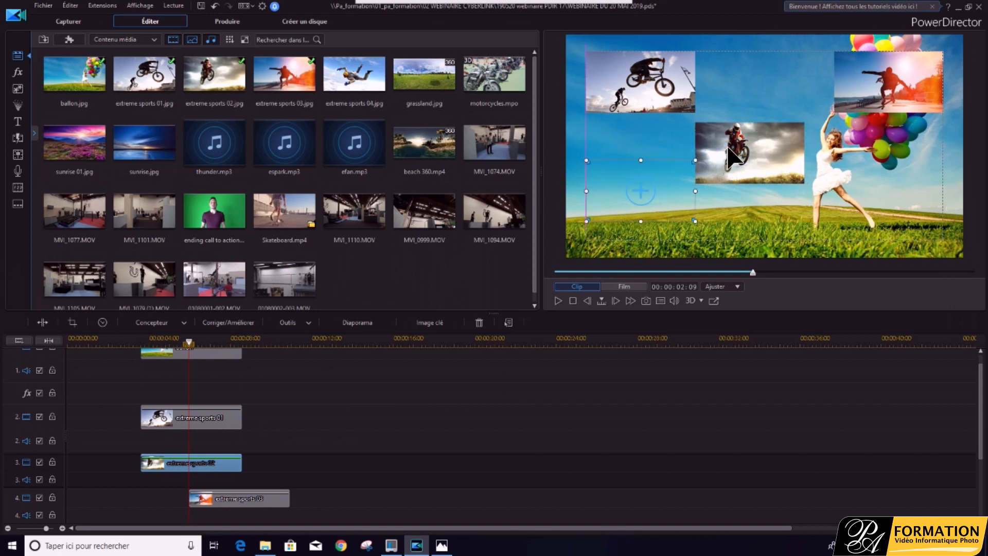
left_click_drag(727, 151, 731, 153)
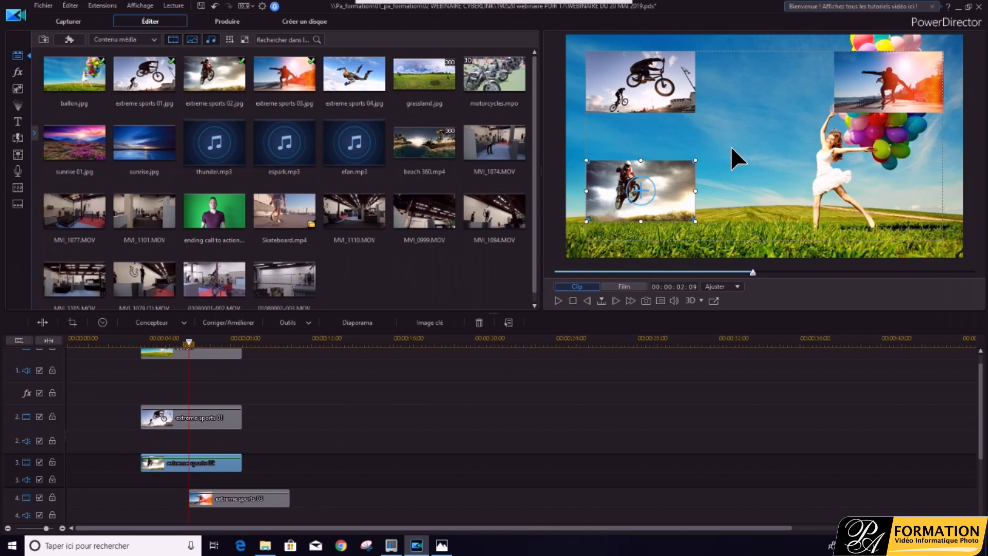
- Browse the particle and PiP object libraries, preview the polaroid tree and Ailes de moto objects, and return to the media library
left_click(21, 106)
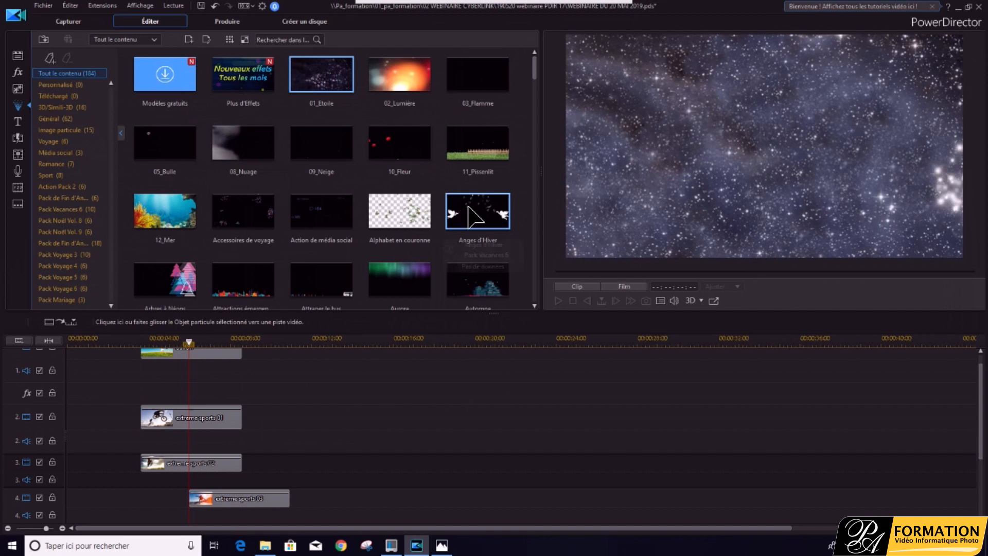
left_click(18, 89)
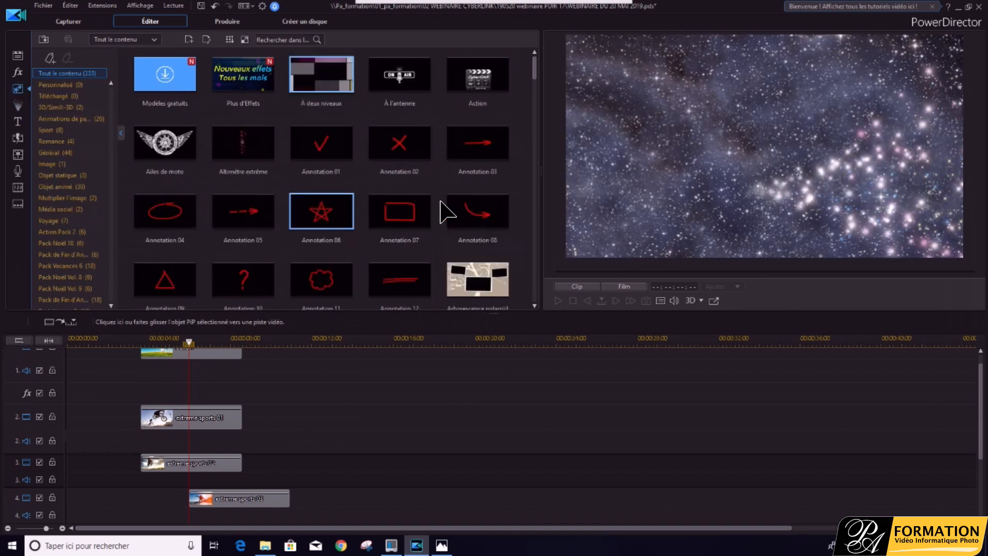
left_click(477, 280)
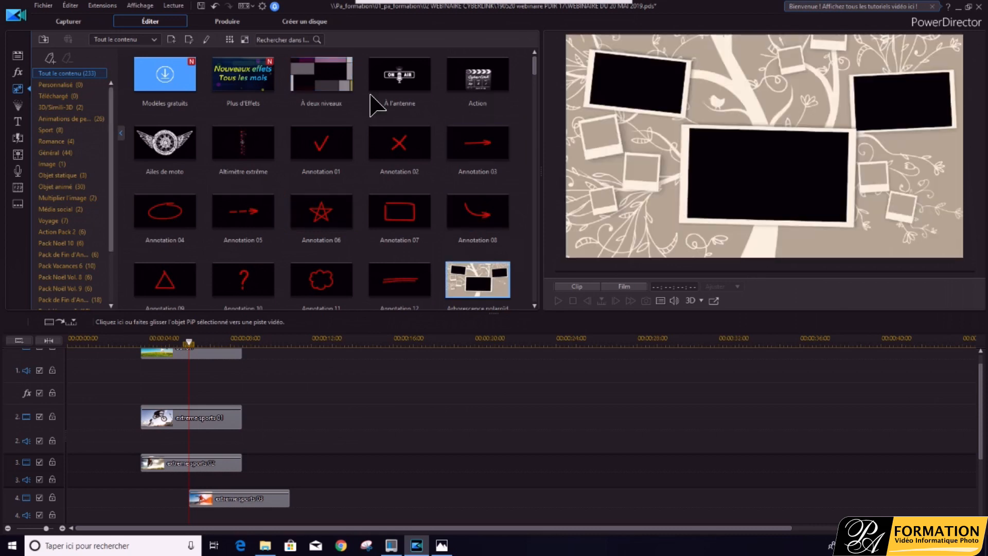
left_click(166, 140)
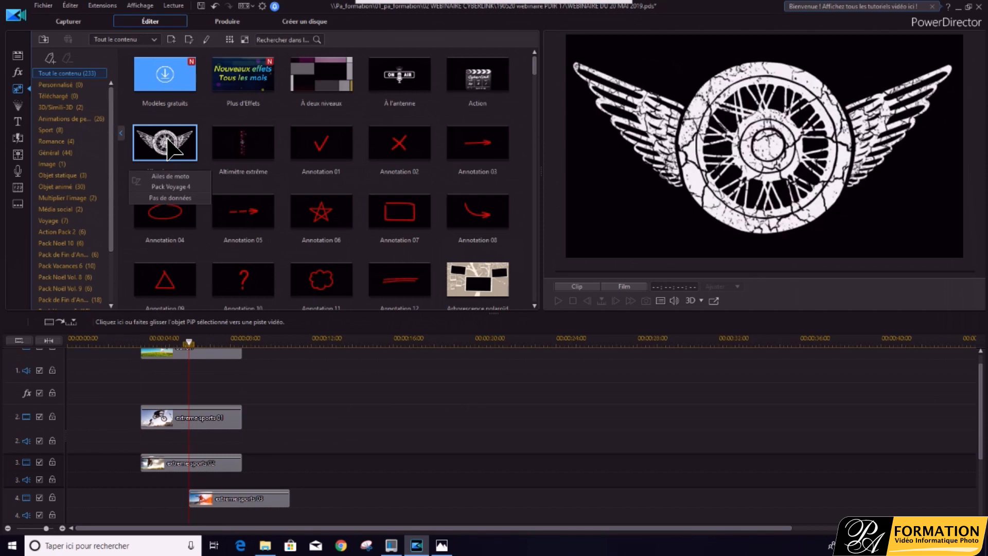
left_click(18, 57)
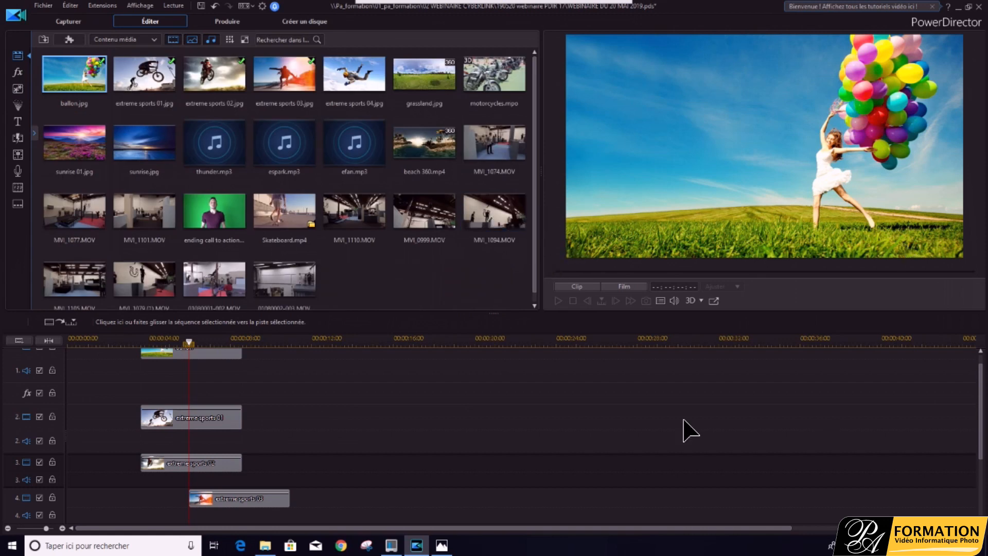
- Clear the timeline by deleting the three extreme sports pictures from video tracks 2 to 4 and the ballon picture from track 1
mouse_move(982, 412)
left_mouse_down()
mouse_move(980, 447)
mouse_move(981, 425)
left_mouse_up()
left_click_drag(301, 496, 129, 353)
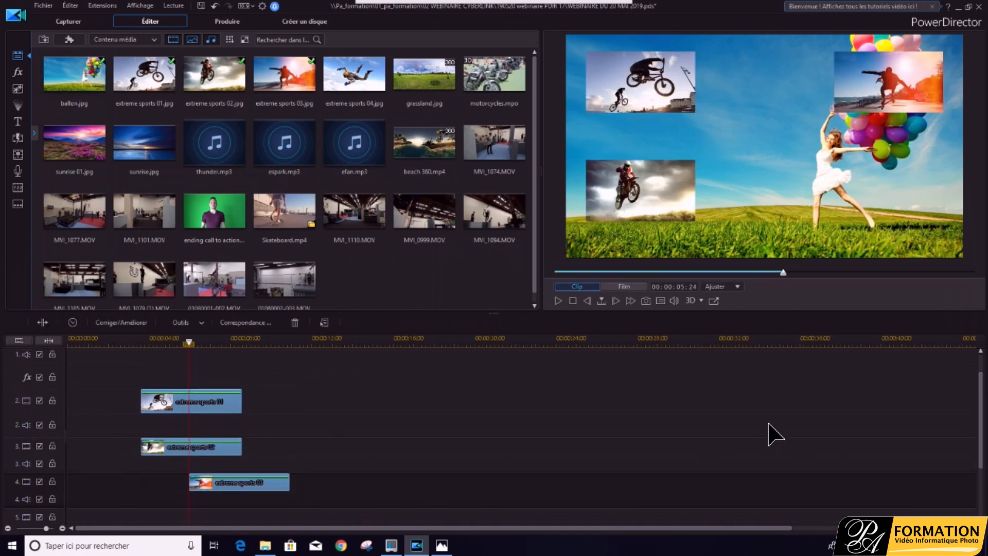
key("Delete")
left_click_drag(981, 399, 980, 355)
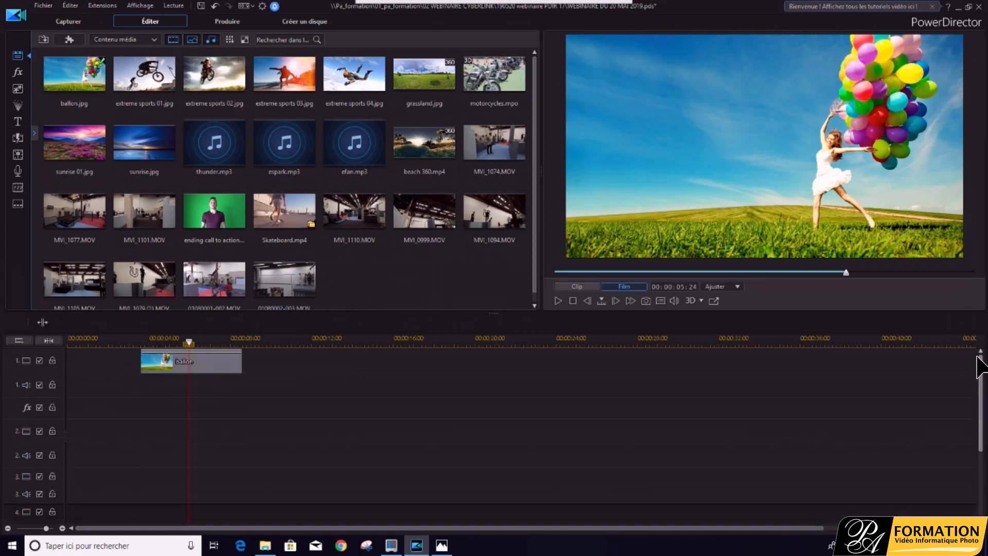
left_click(147, 364)
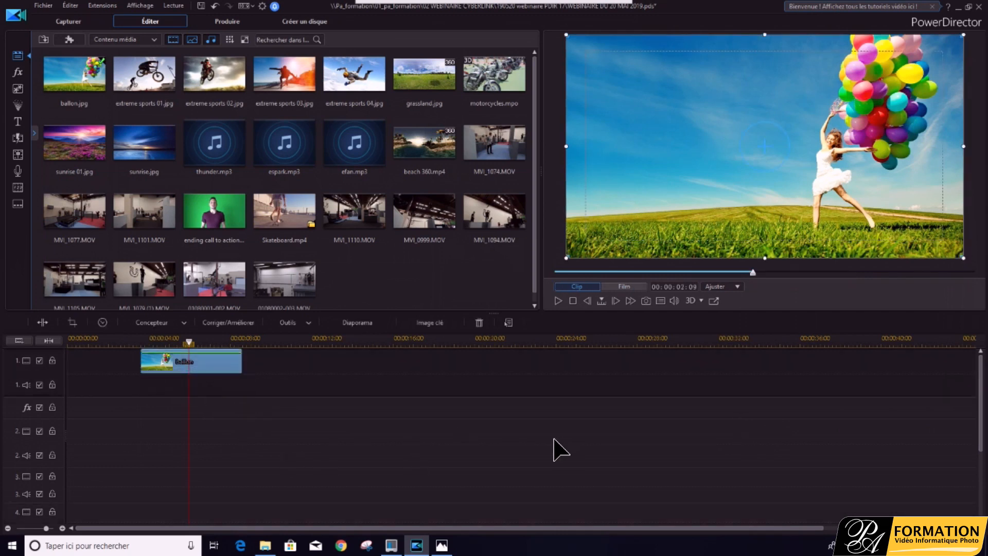
key("Delete")
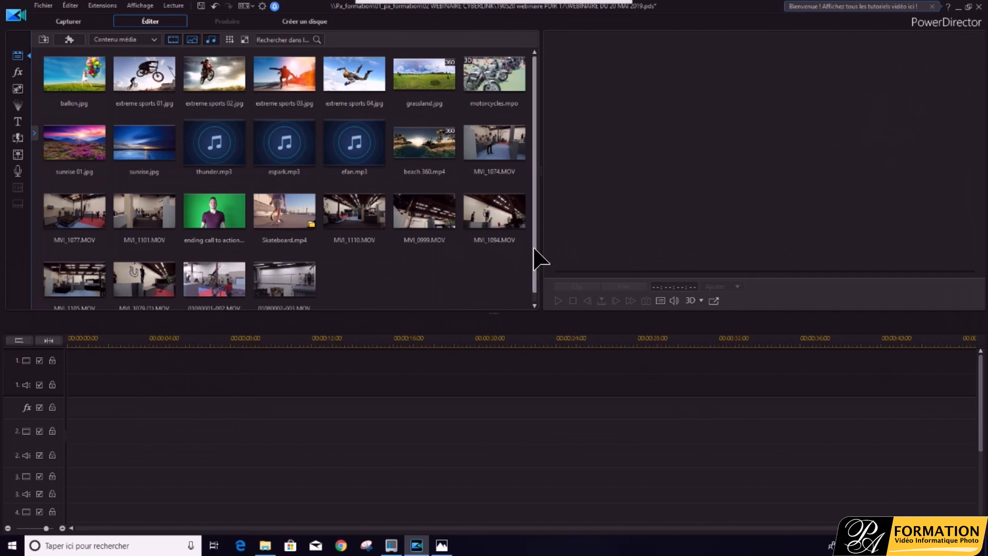
- Place 01080002-003.MOV at the start of video track 1 and split it at about 9 seconds
left_click(289, 282)
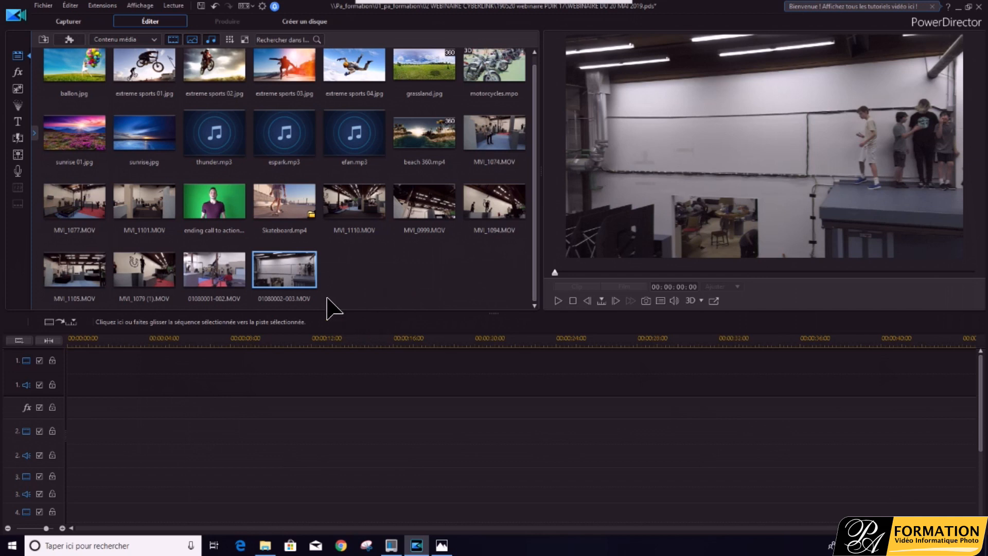
left_click_drag(298, 278, 61, 375)
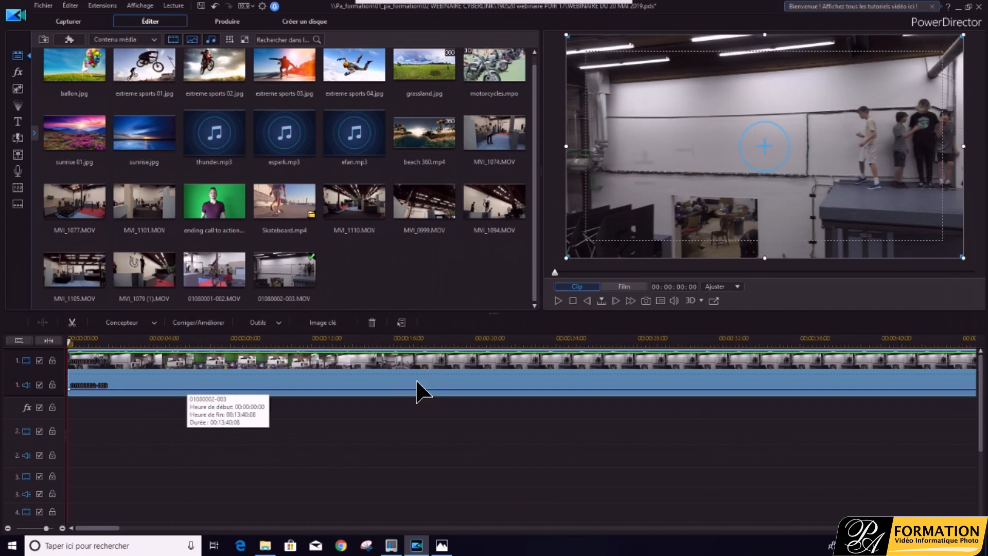
left_click_drag(71, 342, 213, 345)
left_click(215, 356)
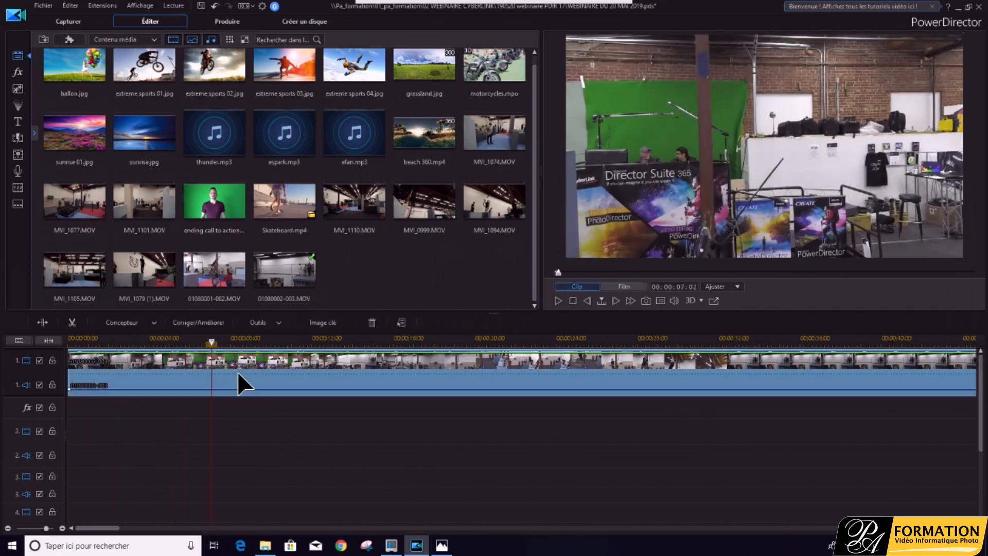
left_click_drag(214, 341, 249, 341)
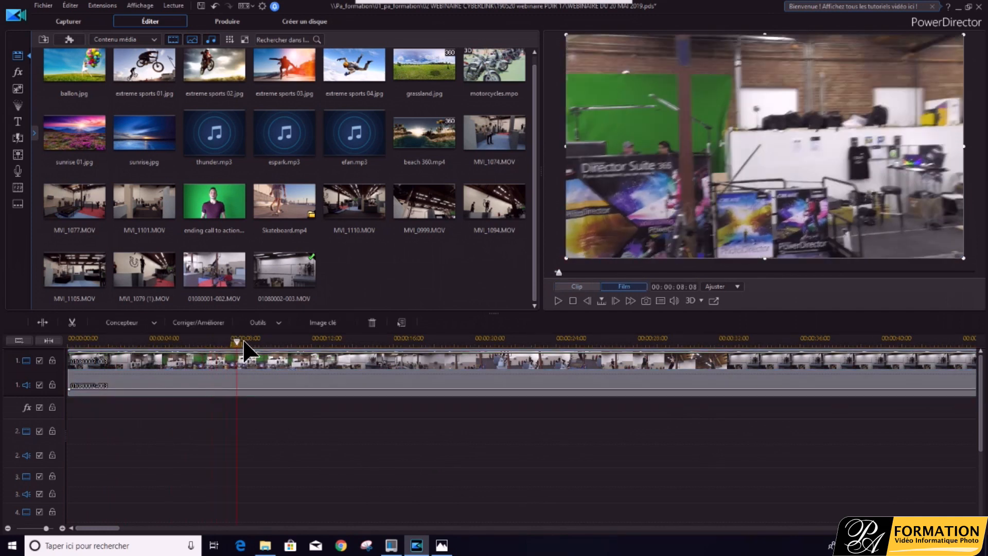
left_click(43, 323)
- Split the second piece of the clip on track 1 again at about 25 seconds
left_click_drag(254, 343, 587, 345)
left_click(553, 365)
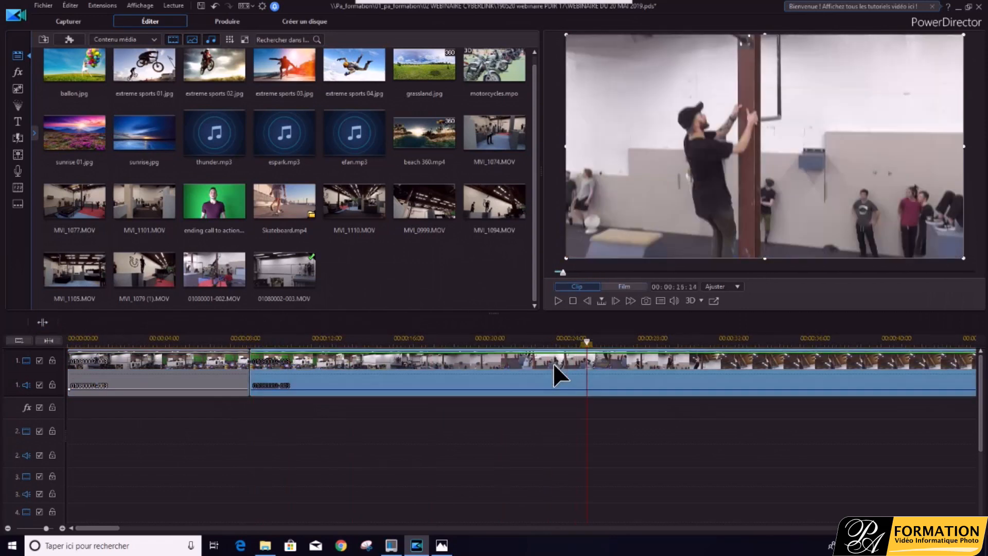
left_click(43, 323)
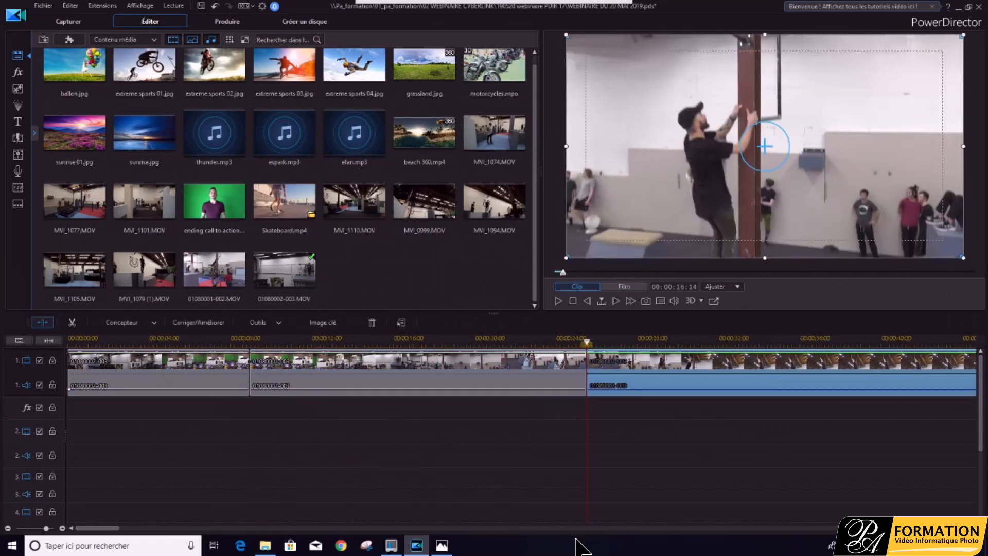
- Delete the first piece of the split clip, leaving its space empty, and delete the last piece
left_click(175, 387)
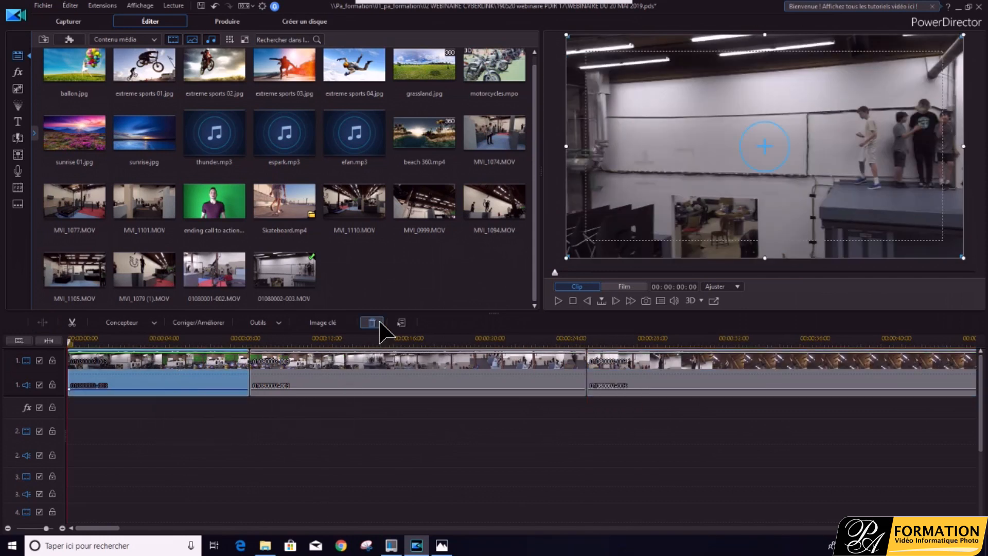
left_click(377, 322)
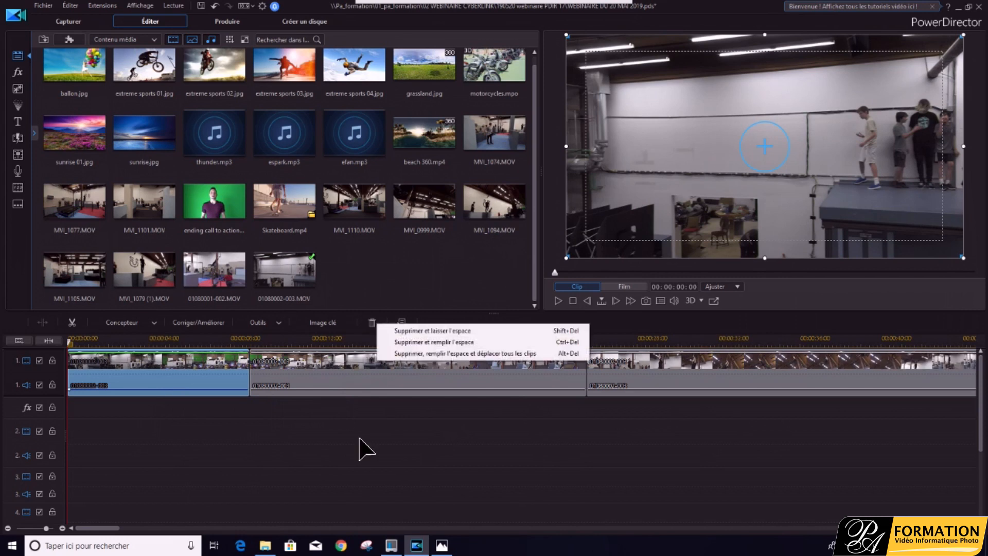
left_click(424, 330)
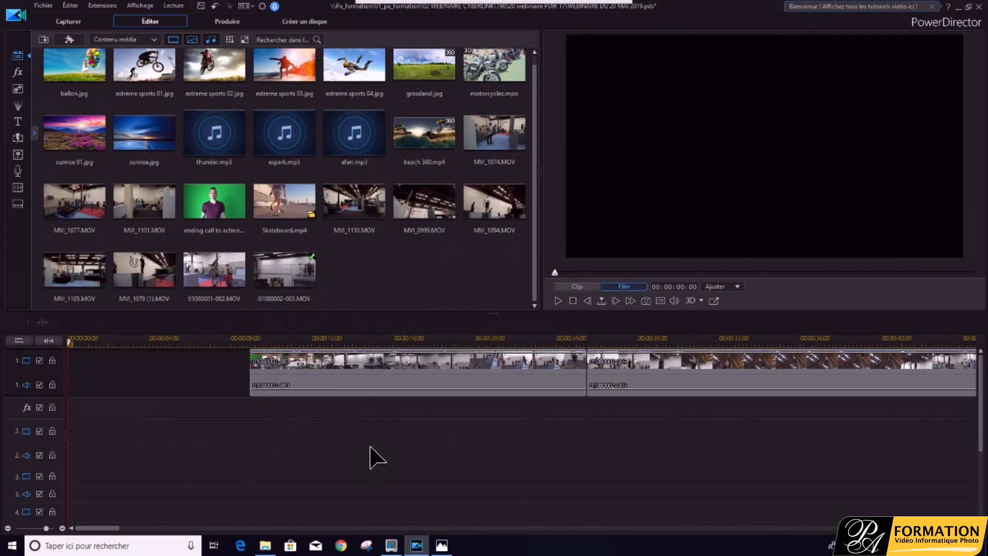
left_click(658, 389)
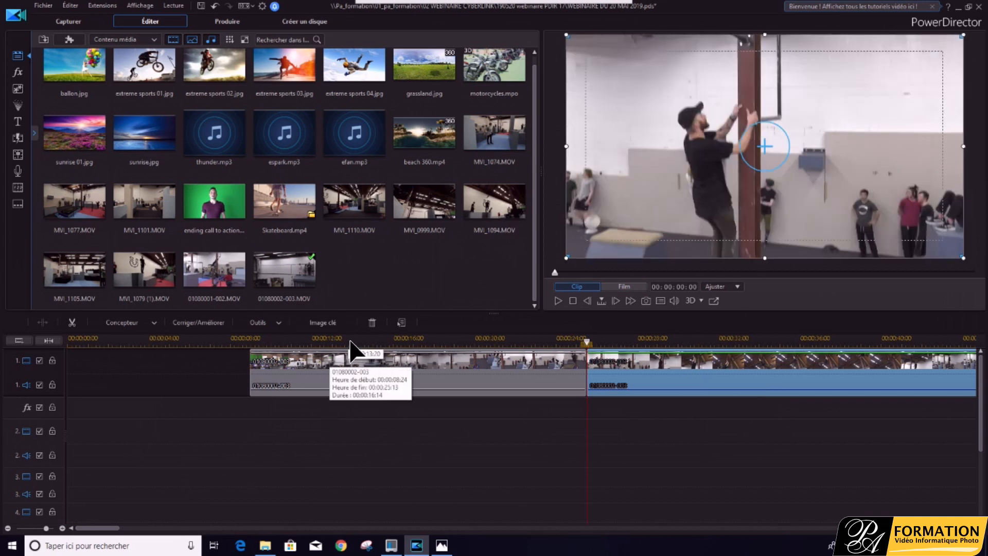
left_click(372, 324)
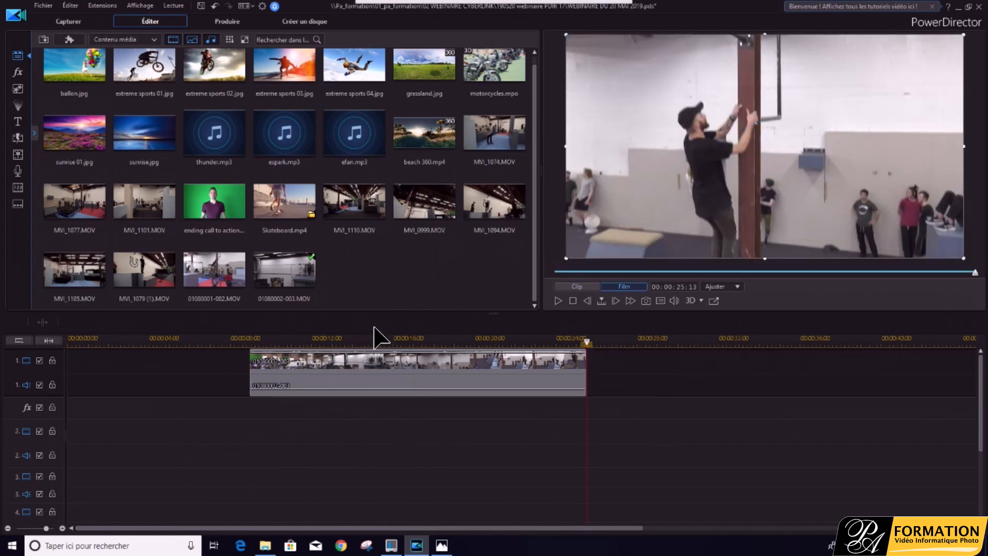
- Move the middle piece to the start of track 1 and delete it from the timeline
left_click(378, 363)
left_click_drag(388, 363, 222, 364)
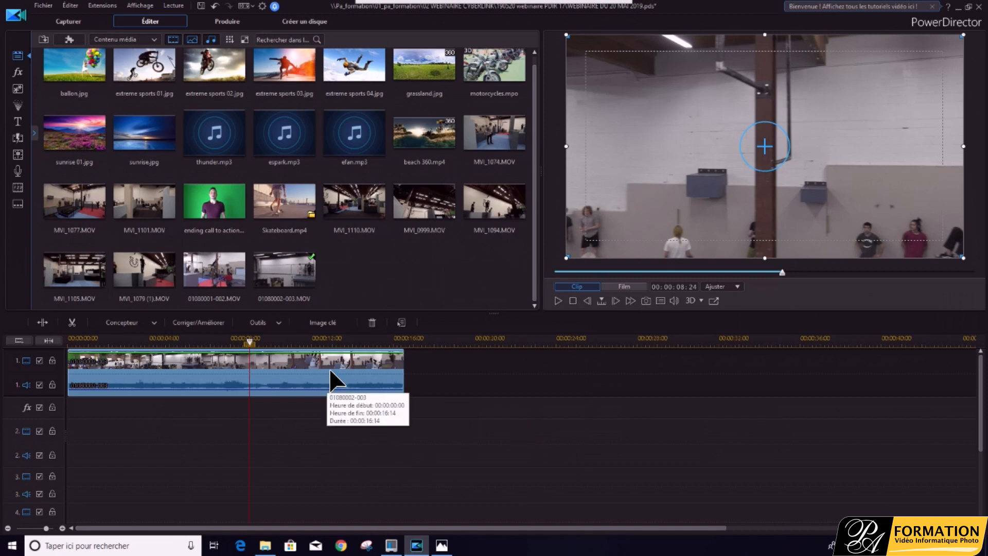
key("Delete")
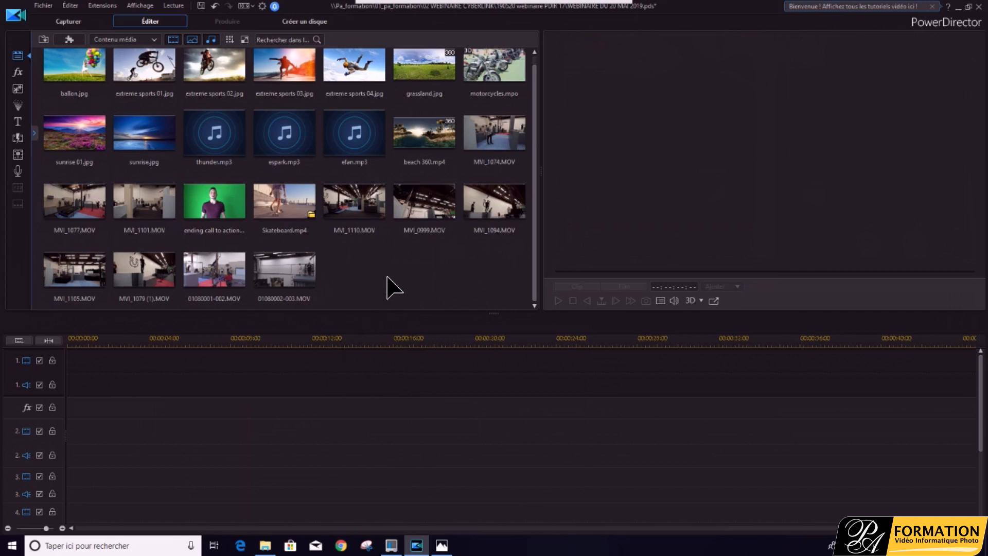
left_click(310, 283)
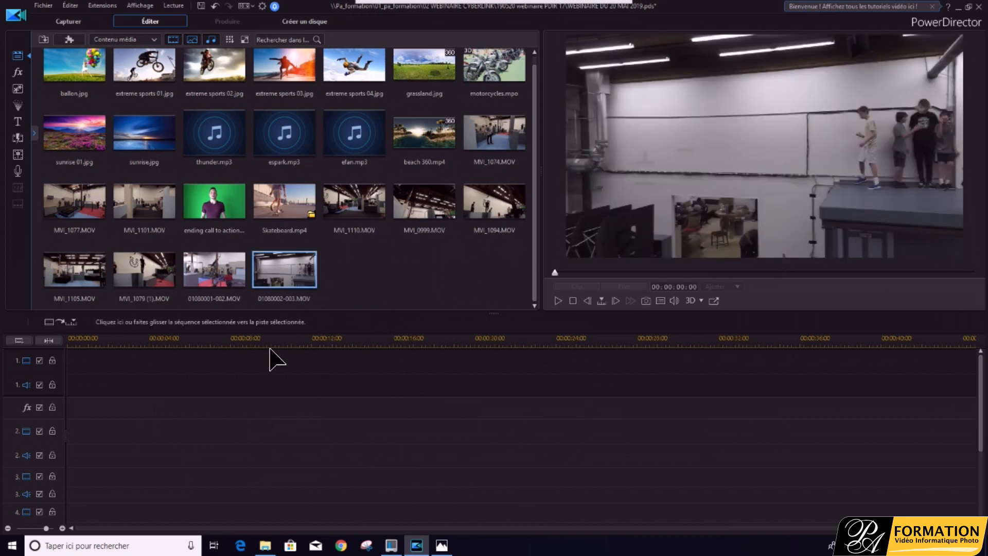
right_click(297, 279)
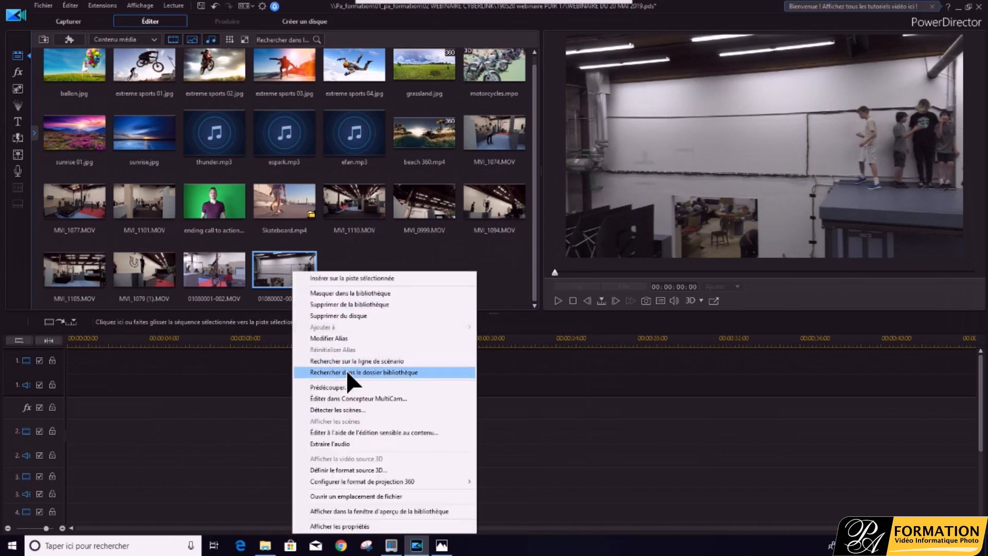
left_click(352, 388)
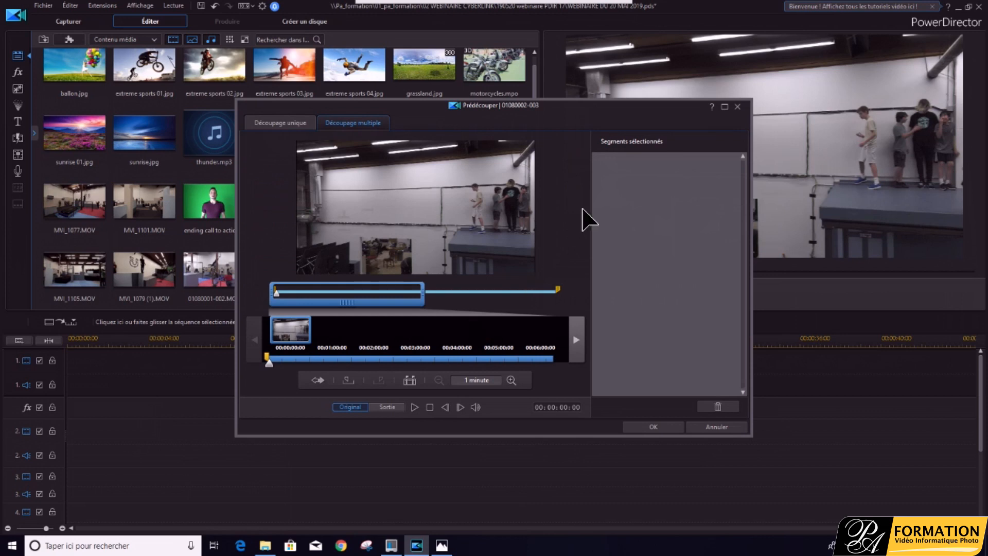
left_click(723, 429)
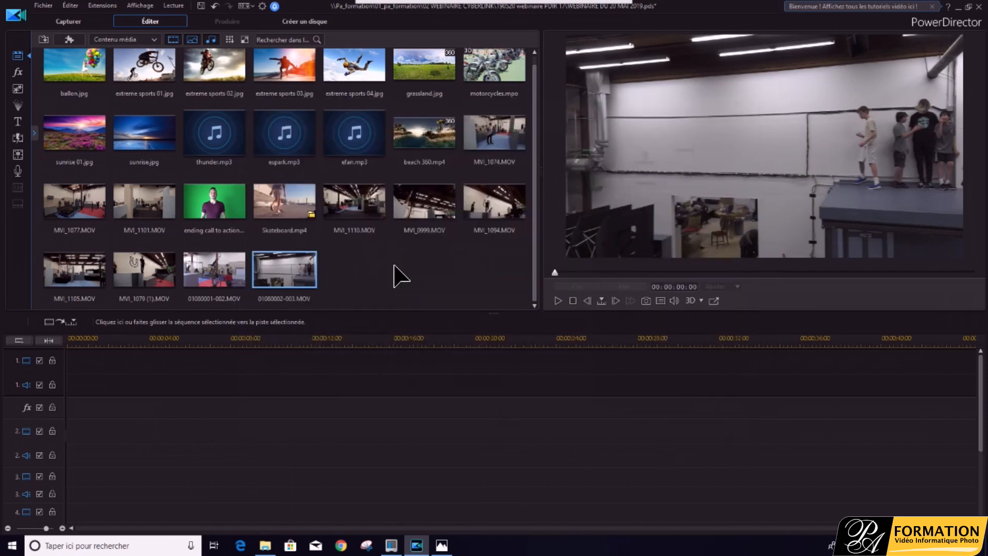
- Open 01080002-003.MOV from the library for pre-trimming, look at the single-trim mode and return to the multi-trim mode
right_click(290, 269)
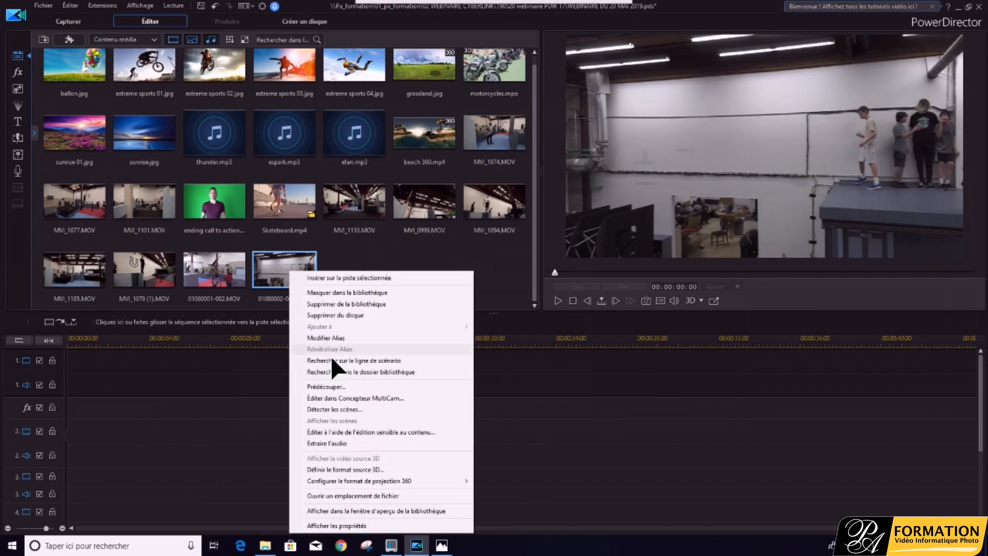
left_click(334, 387)
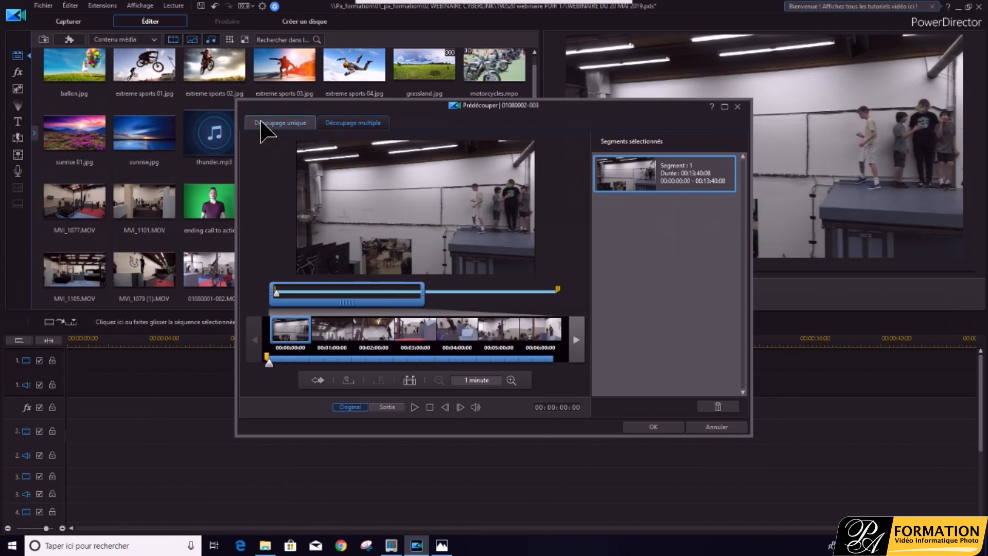
left_click(269, 125)
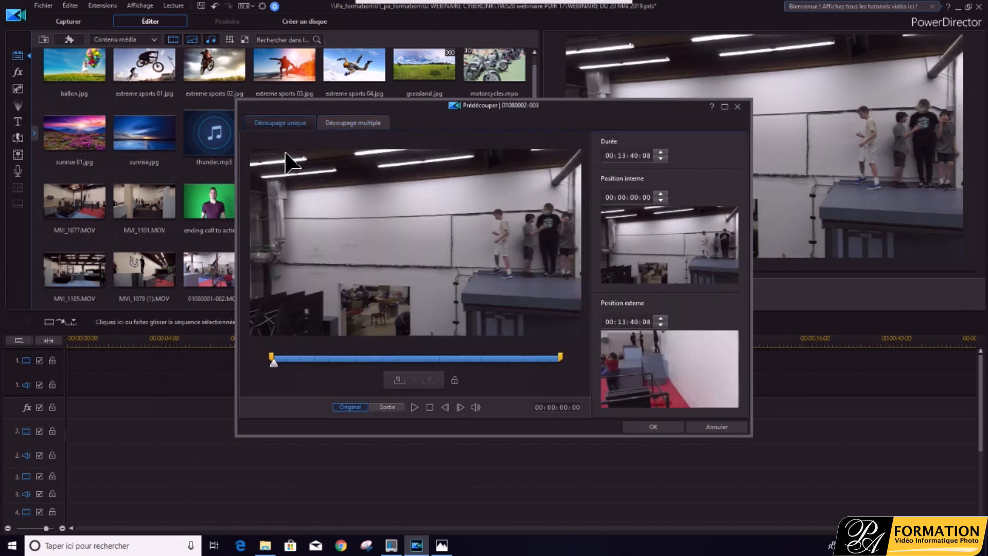
left_click(359, 125)
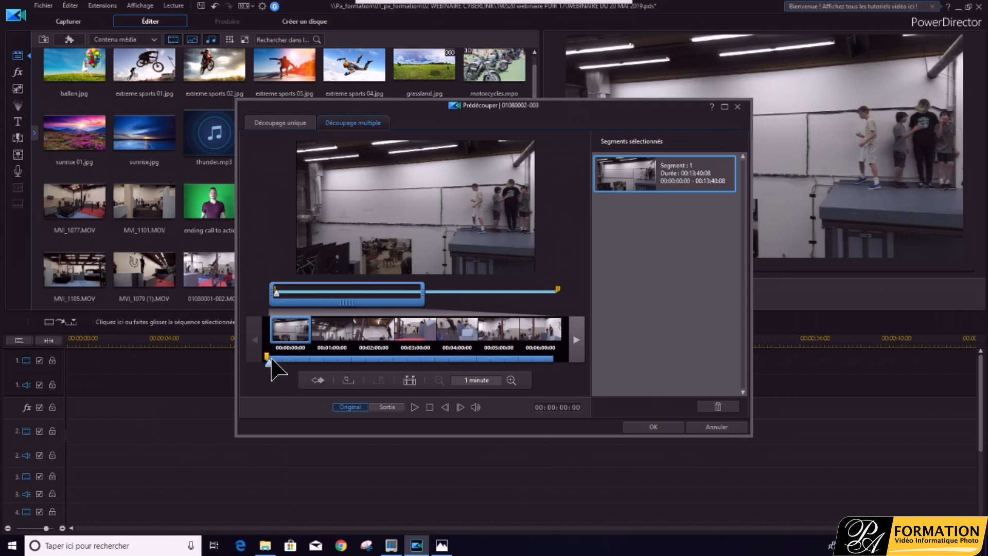
- Mark the first segment to keep, from 00:00:30:10 to 00:01:02:09
left_click_drag(269, 360, 290, 362)
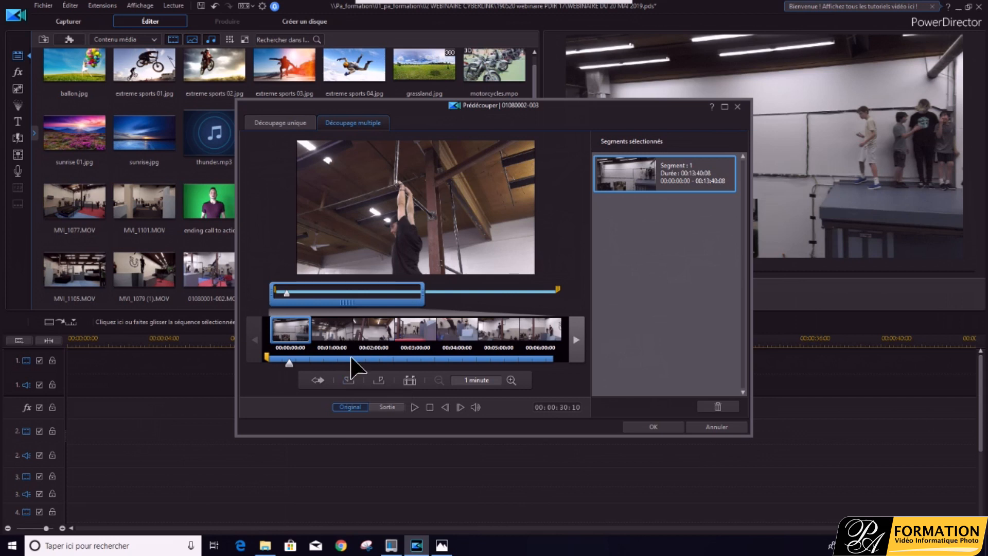
left_click(350, 383)
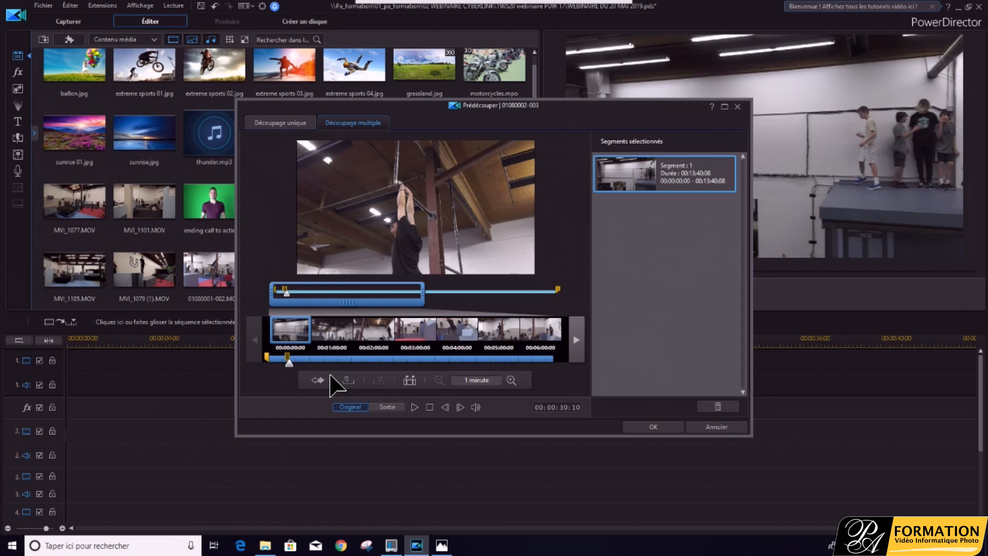
left_click_drag(288, 360, 312, 362)
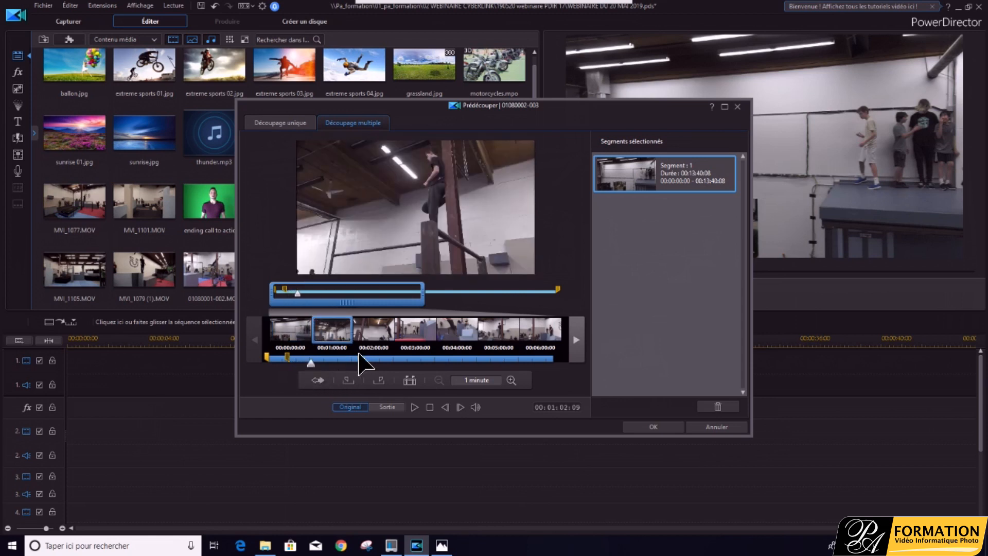
left_click(379, 381)
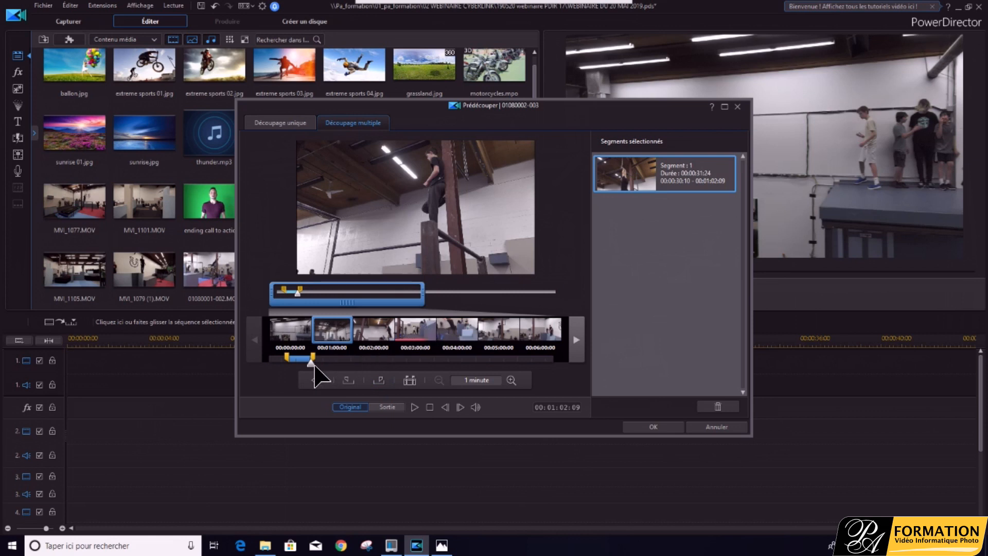
- Mark a second segment to keep, from 00:02:02:12 to 00:02:35:05
left_click(325, 362)
left_click_drag(328, 363, 351, 363)
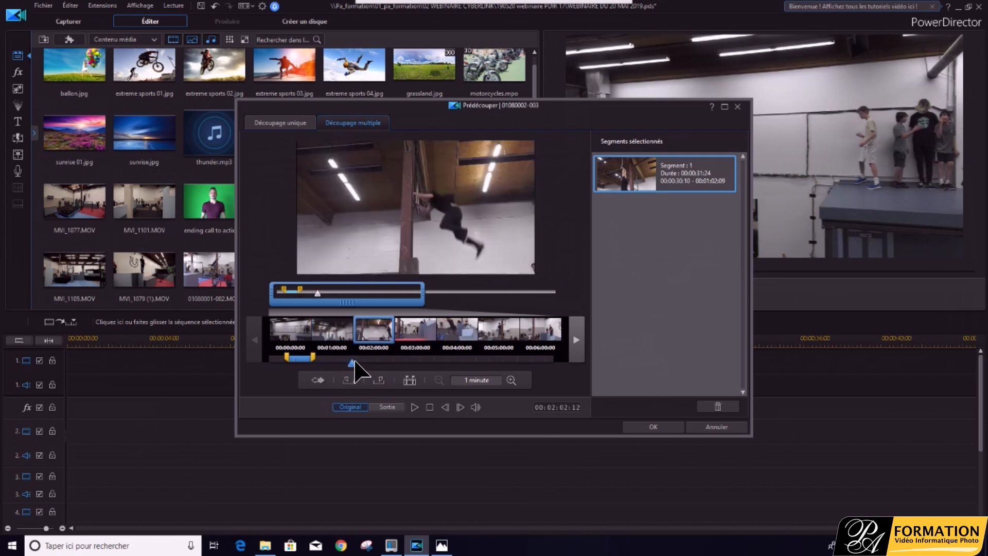
left_click(349, 380)
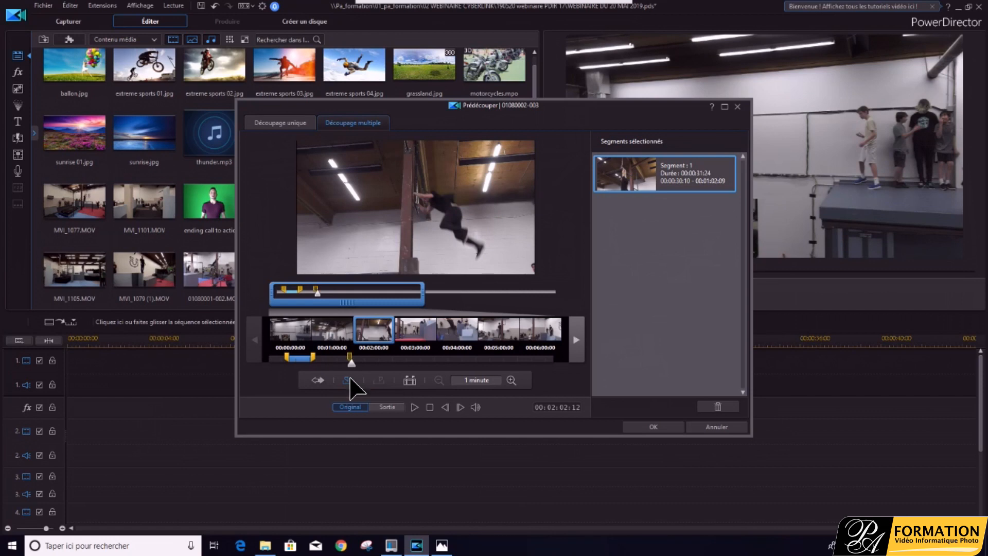
left_click_drag(352, 363, 374, 362)
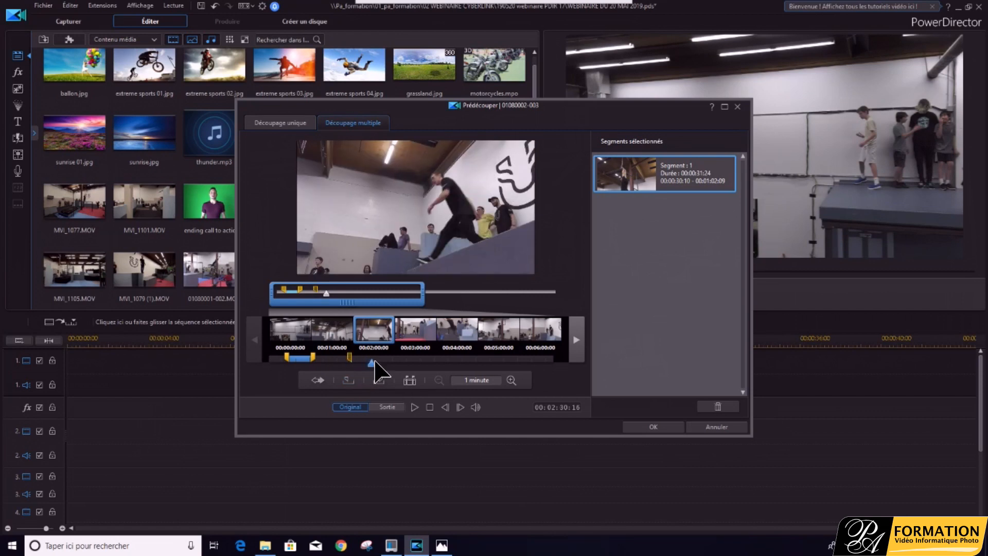
left_click(379, 381)
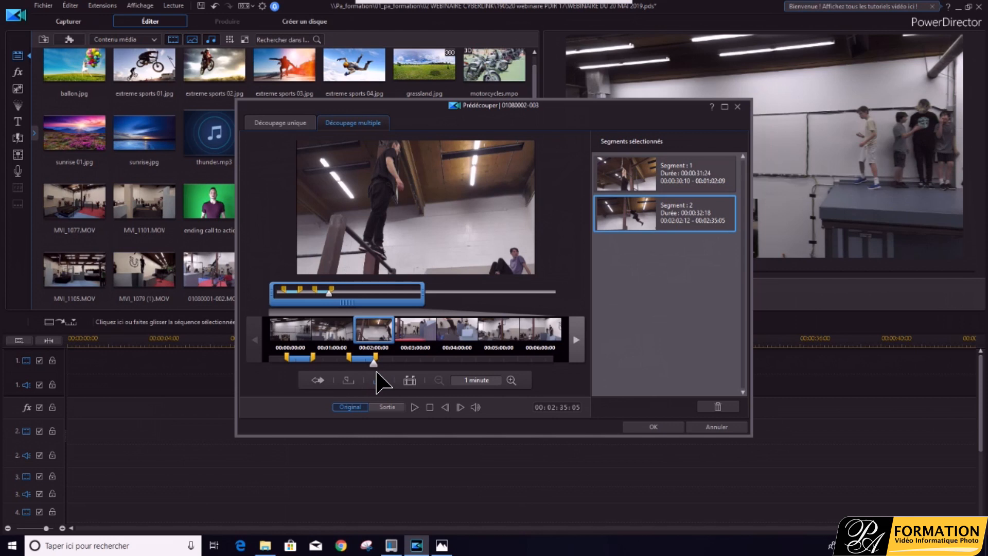
- Mark a third segment to keep, from 00:03:20:02 to 00:03:55:21
left_click_drag(374, 363, 404, 364)
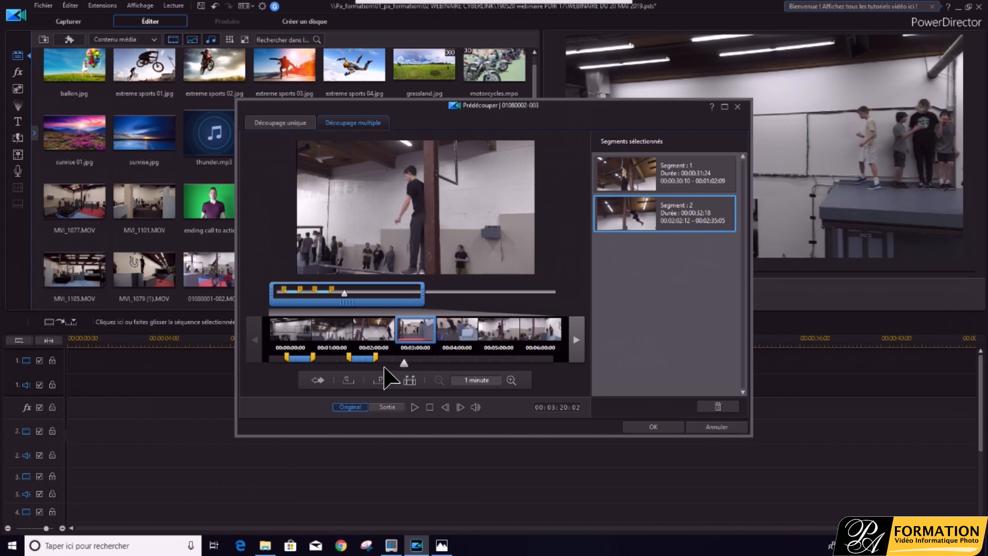
left_click(349, 380)
left_click_drag(405, 362, 428, 364)
left_click(382, 379)
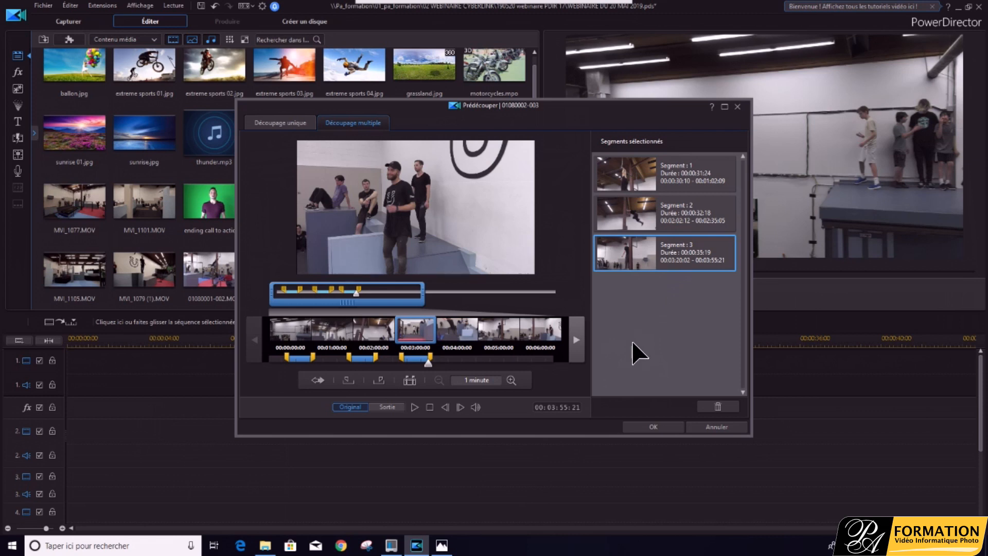
- Apply the three pre-trim segments of 01080002-003.MOV and return to the main media library
left_click(652, 427)
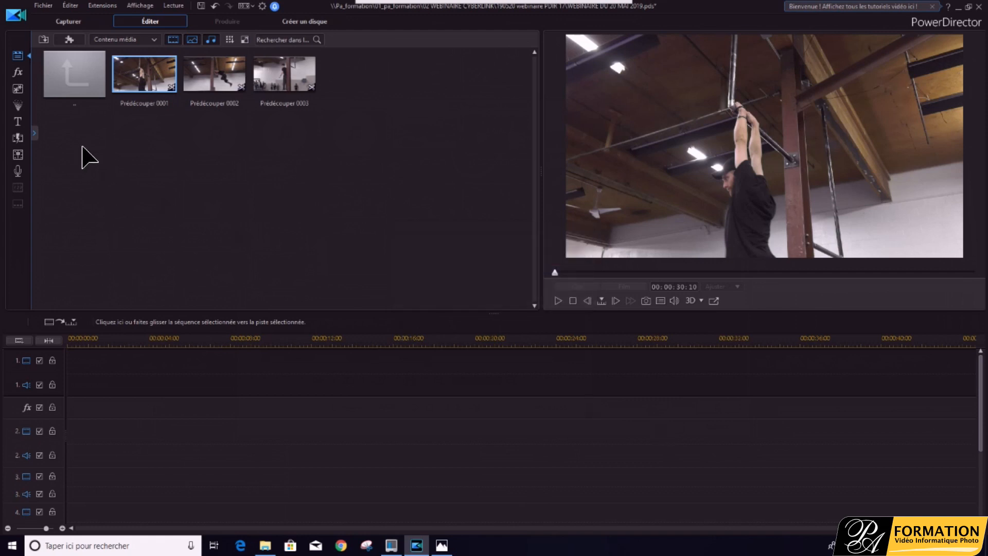
double_click(79, 85)
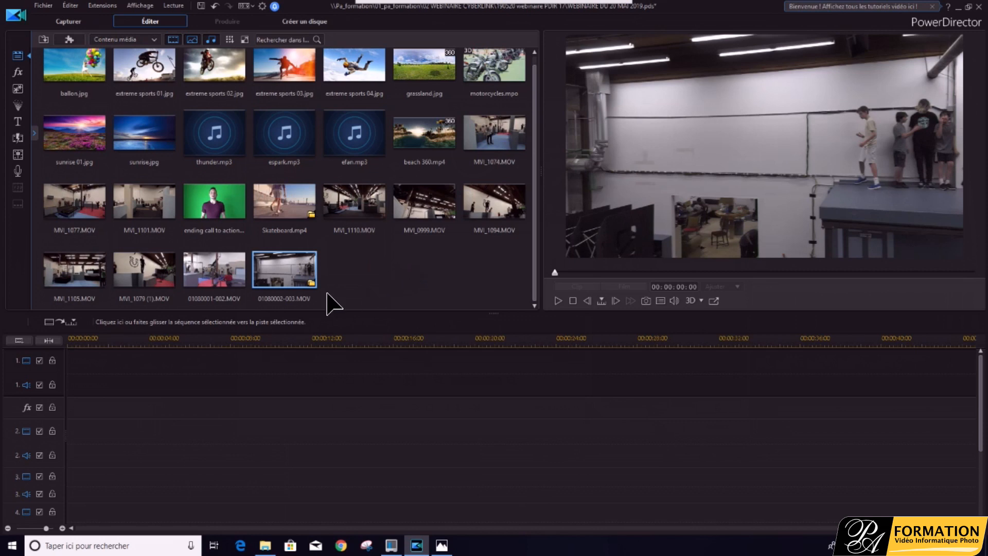
- Place the whole 01080002-003.MOV on video track 1 and remove it from the timeline again
left_click_drag(283, 270, 141, 375)
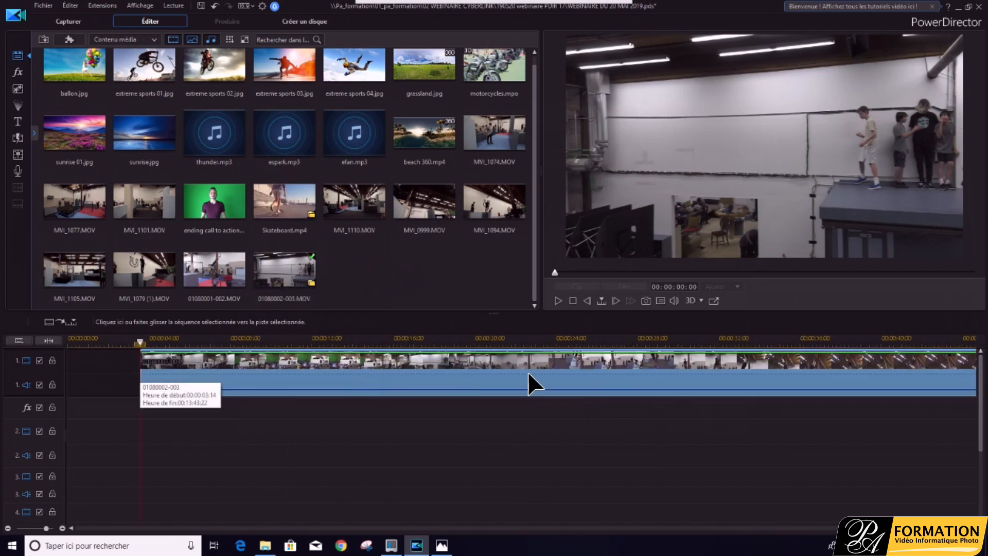
left_click(602, 387)
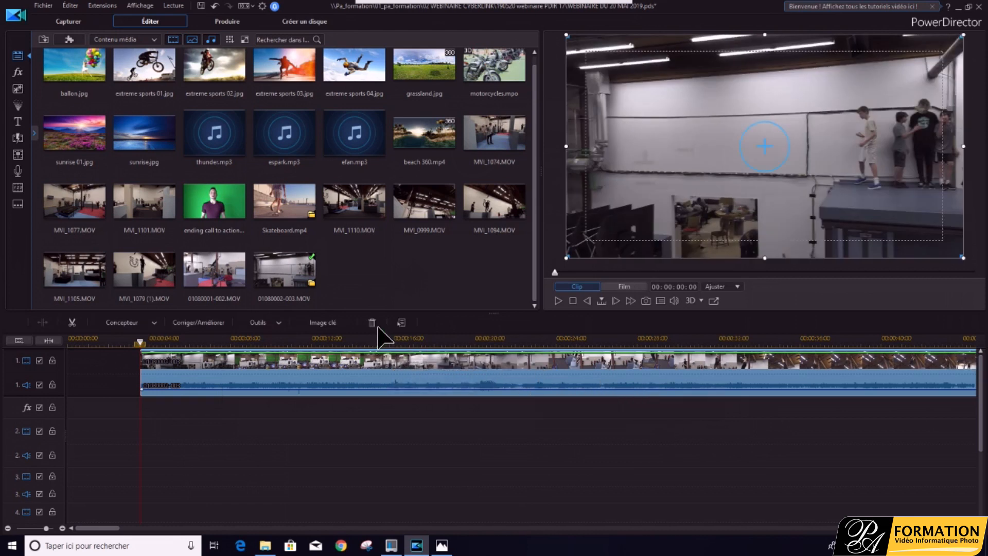
left_click(372, 322)
- Open the pre-trimmed segments of 01080002-003.MOV and place Prédécouper 0001 on track 1 at about 4 seconds
left_click(313, 283)
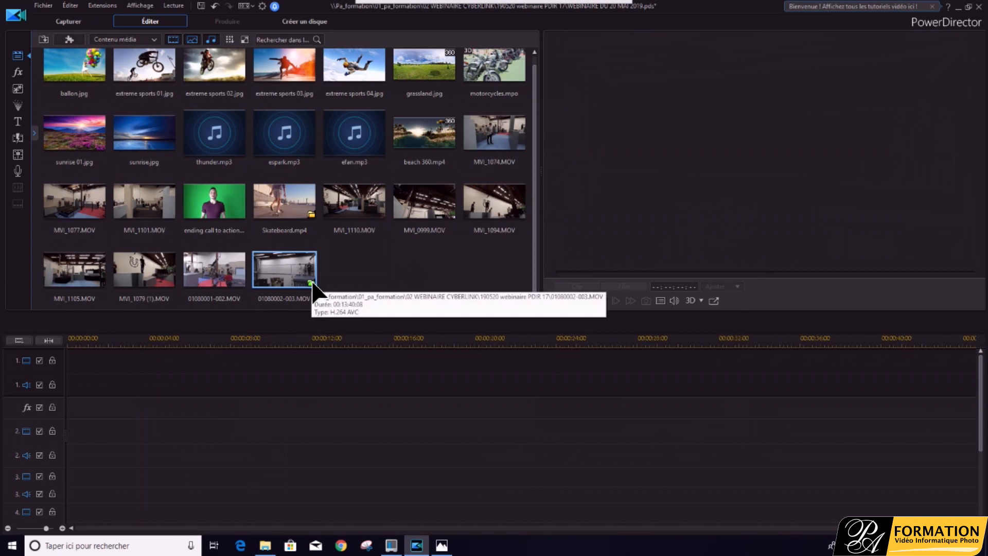
left_click(311, 283)
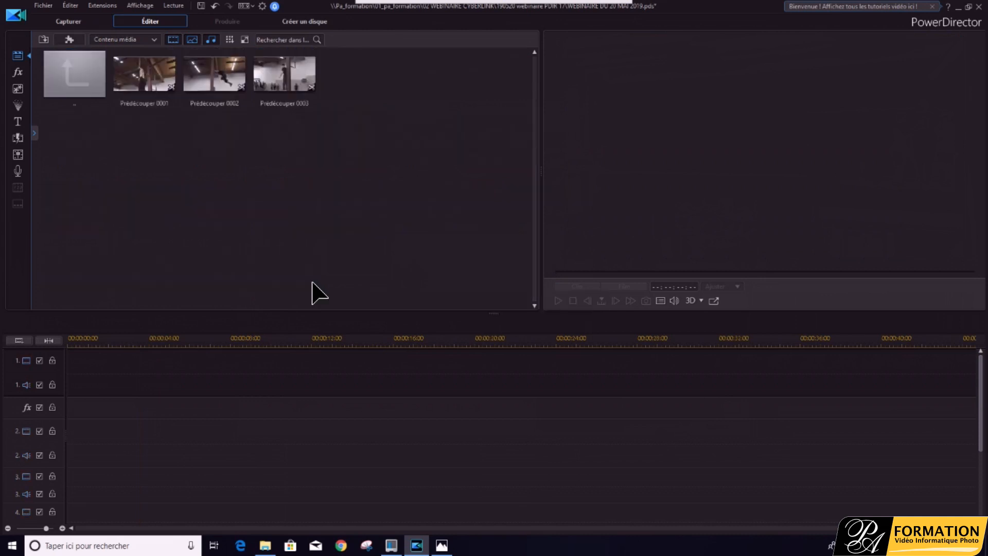
left_click(157, 84)
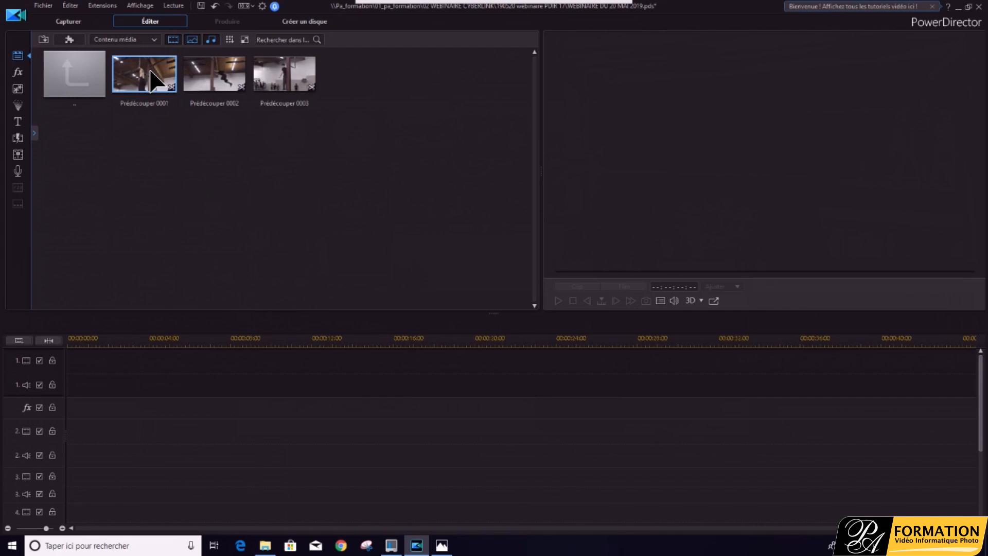
left_click(216, 77, "ctrl")
left_click(296, 77)
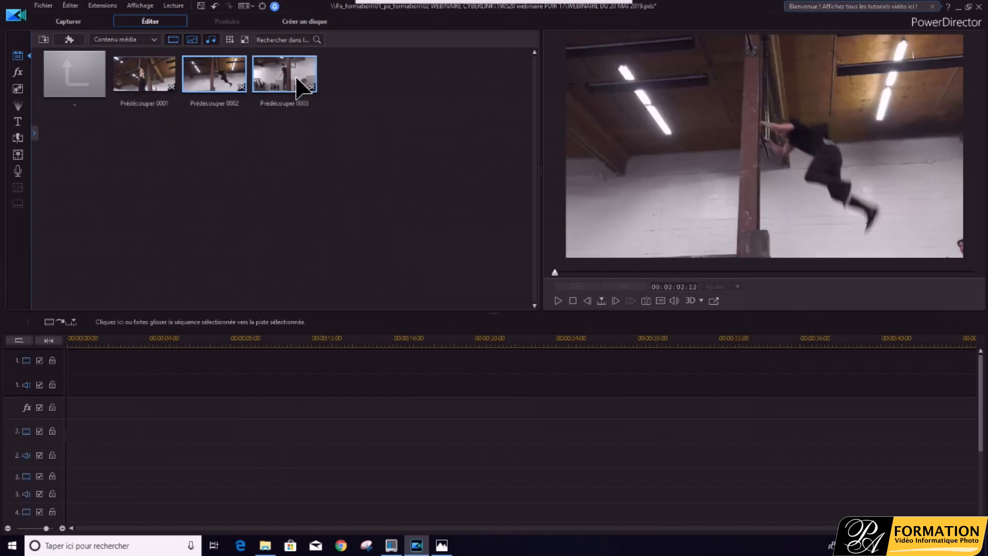
left_click(137, 80)
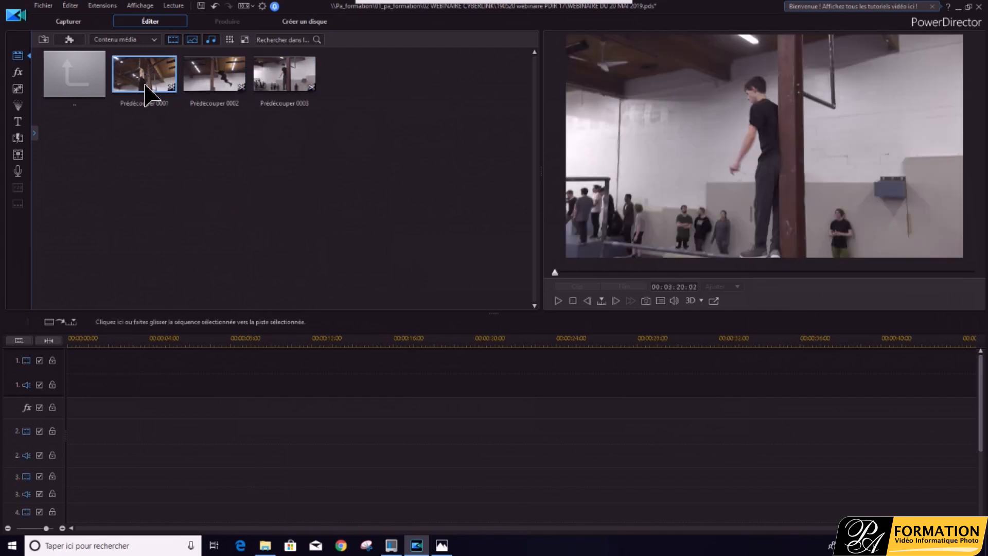
left_click_drag(147, 69, 150, 377)
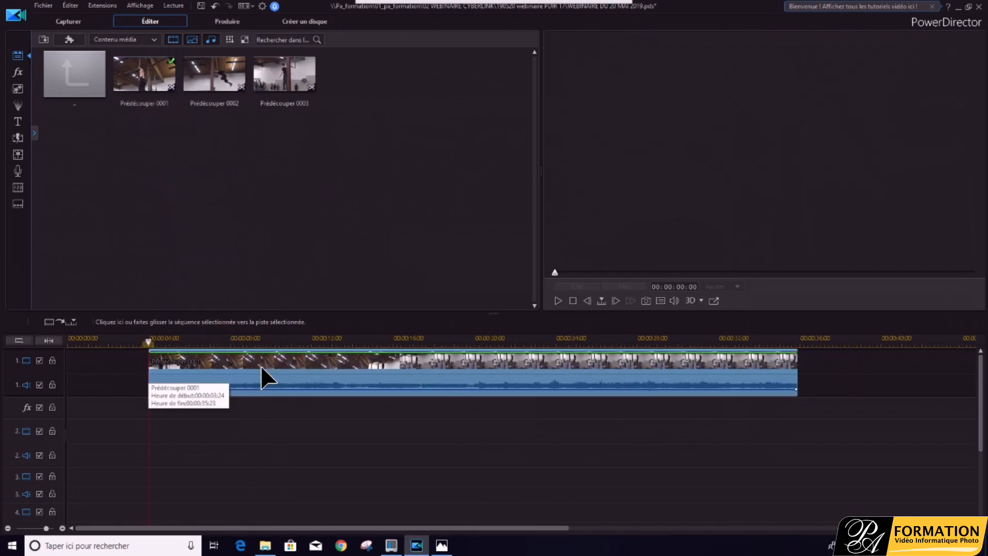
- Split the Prédécouper 0001 clip at about 9 seconds on the timeline and delete its first part, leaving the gap
left_click_drag(148, 341, 253, 357)
left_click(225, 373)
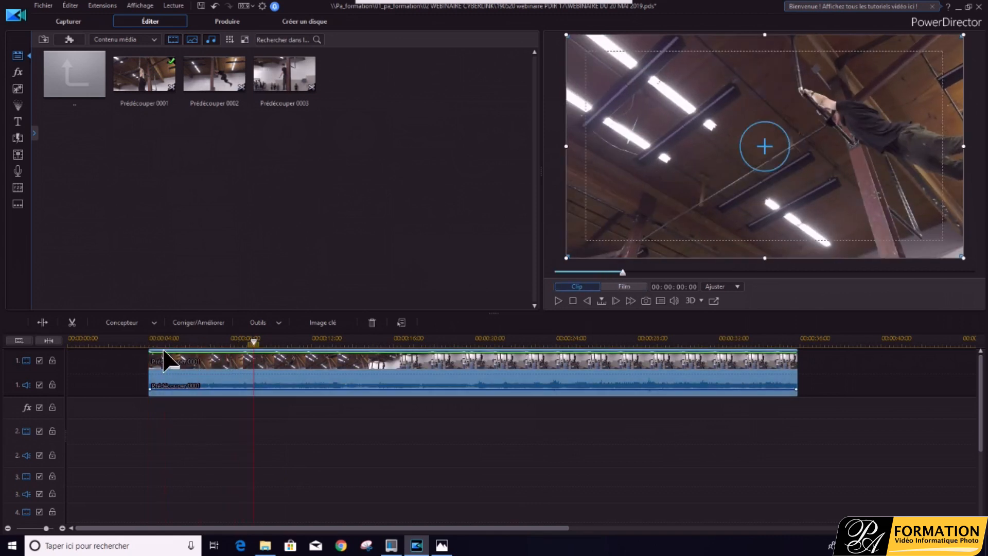
left_click(43, 323)
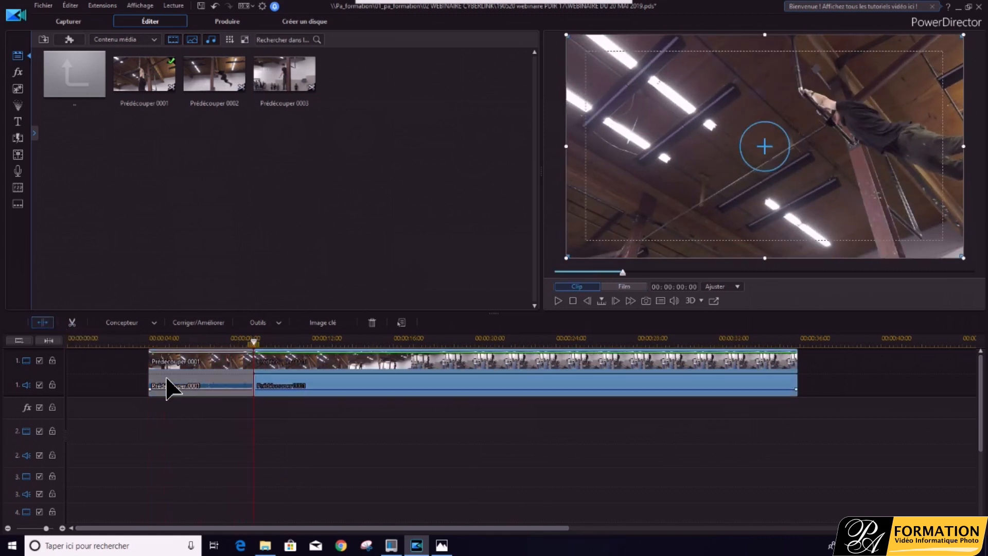
left_click(221, 368)
left_click(384, 321)
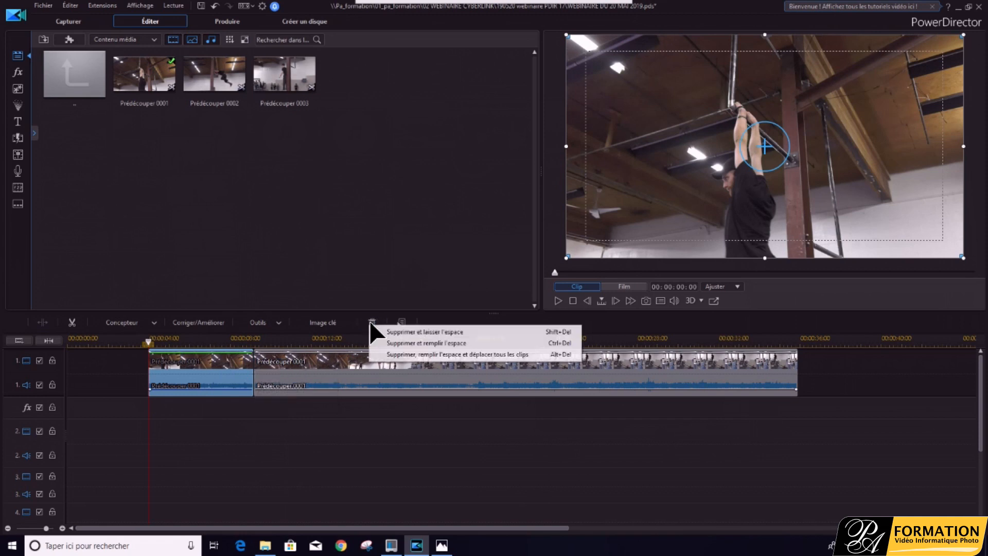
left_click(395, 329)
- Place the Prédécouper 0003 segment on track 1 directly after the remaining part of Prédécouper 0001
left_click(232, 75)
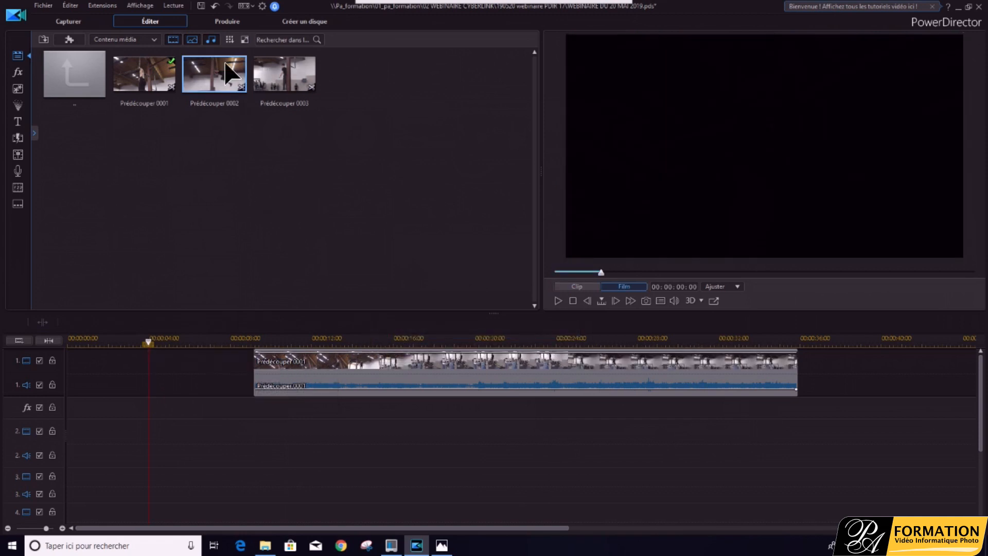
left_click(287, 82, "ctrl")
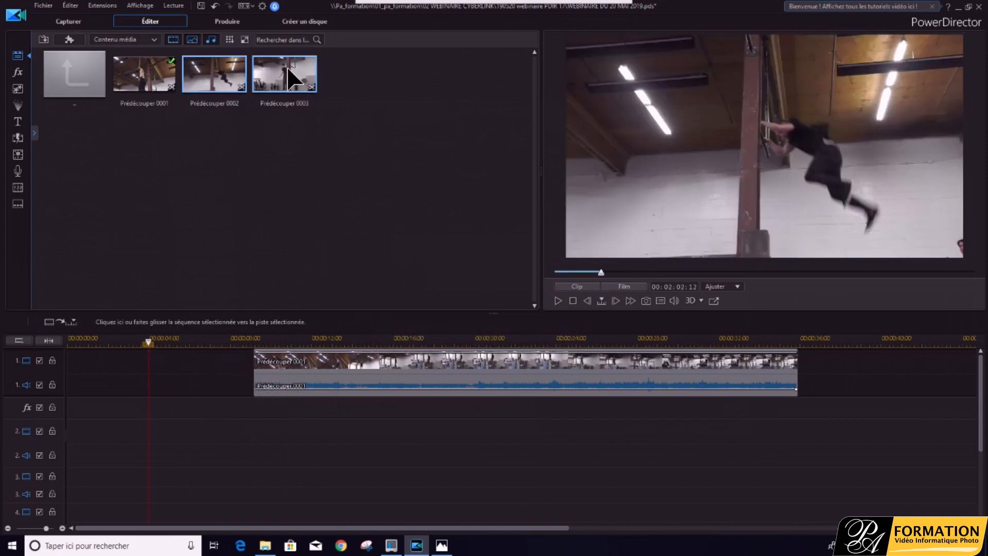
left_click(287, 77)
left_click_drag(287, 77, 799, 384)
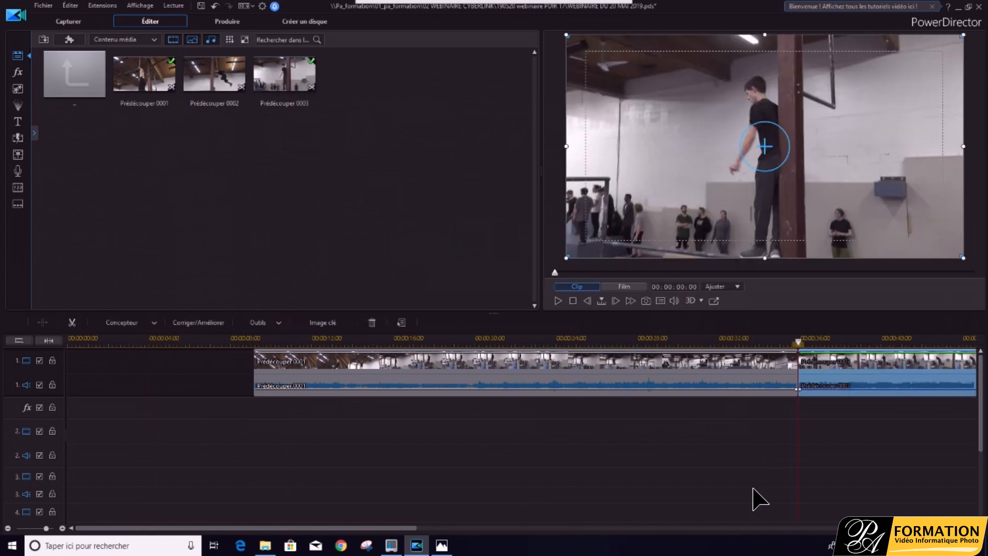
left_click_drag(407, 526, 453, 528)
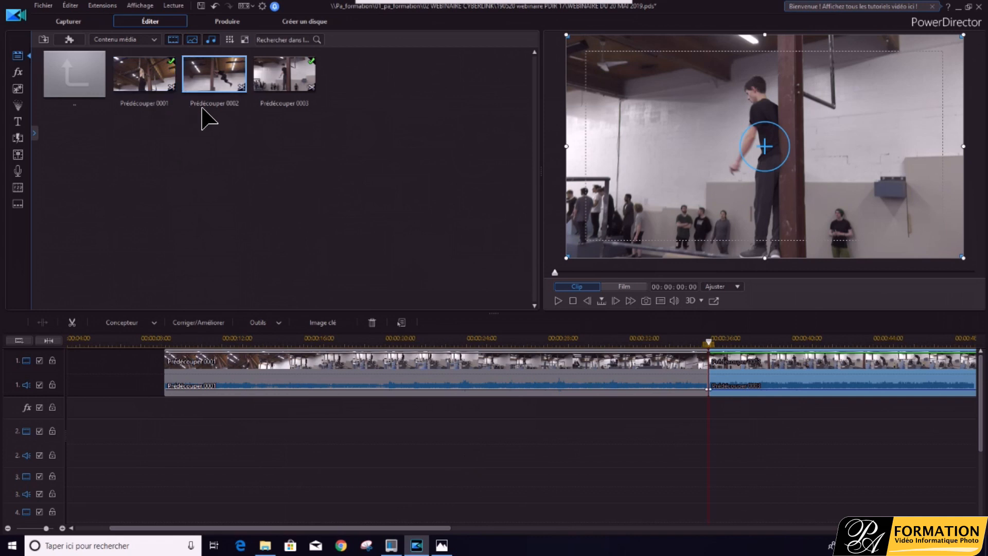
- Look through the options for the Prédécouper 0003 segment, preview it and return to the main media library
left_click(284, 106)
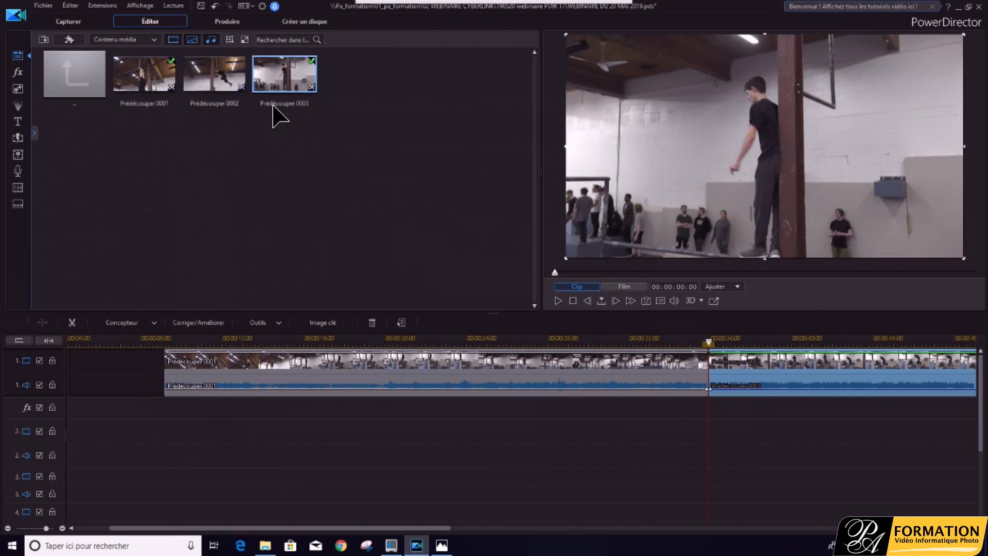
right_click(285, 103)
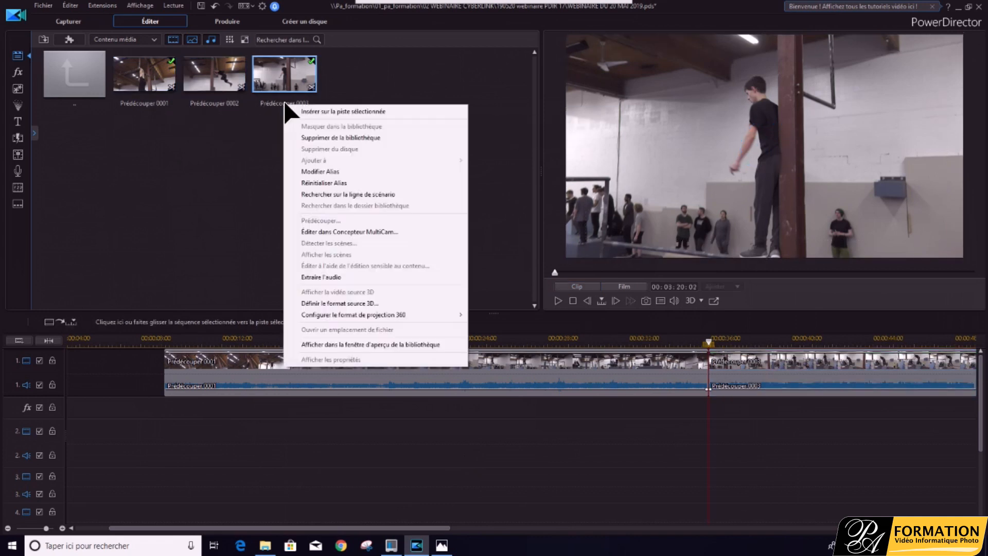
double_click(282, 103)
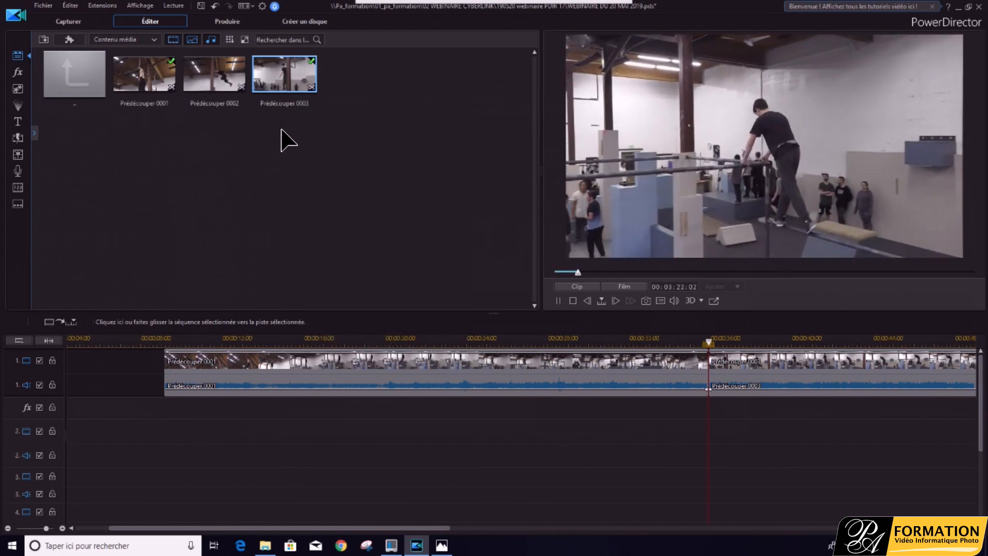
right_click(287, 102)
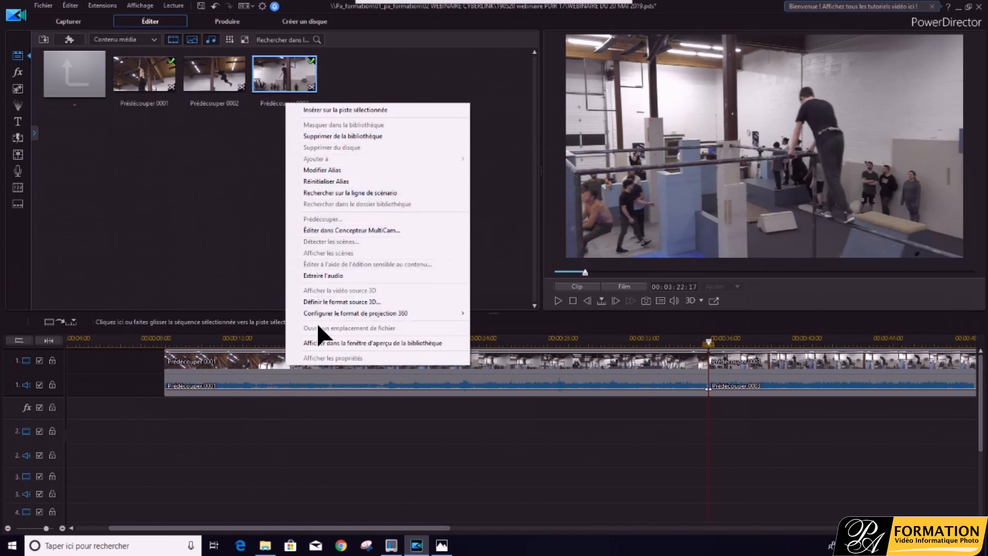
left_click(207, 217)
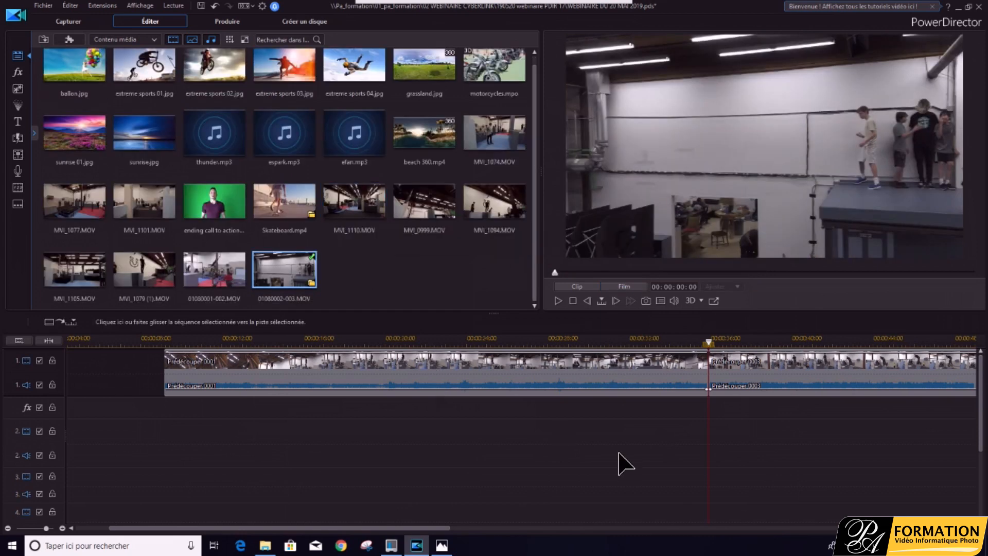
- Select both segment clips on track 1 and delete them from the timeline
left_click_drag(668, 422, 744, 366)
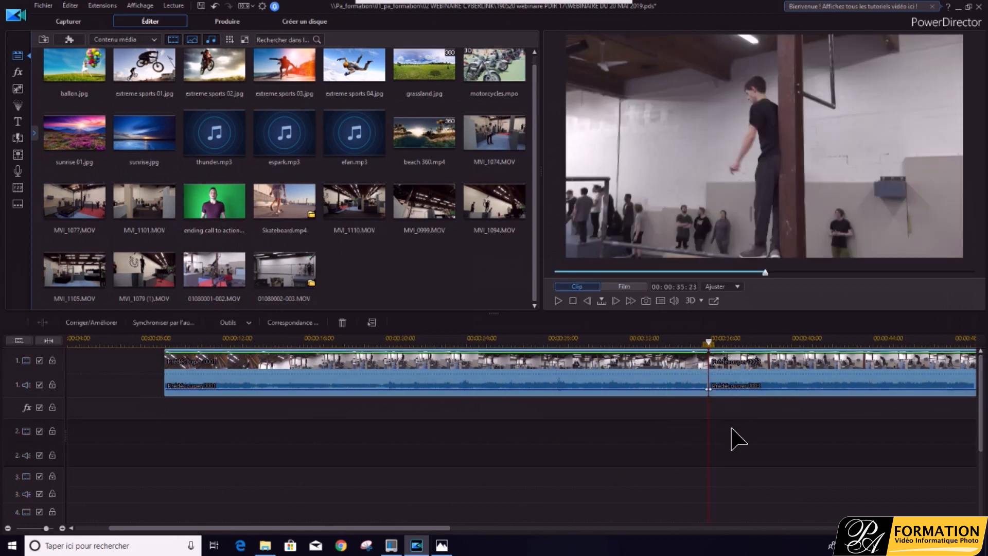
key("Delete")
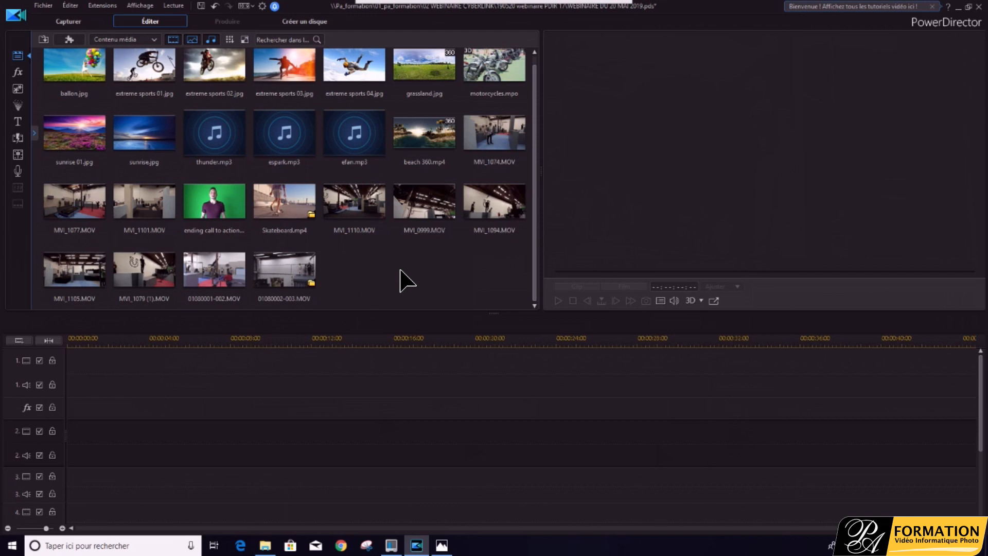
- Select 01080001-002.MOV in the library and show the library preview window
left_click(218, 280)
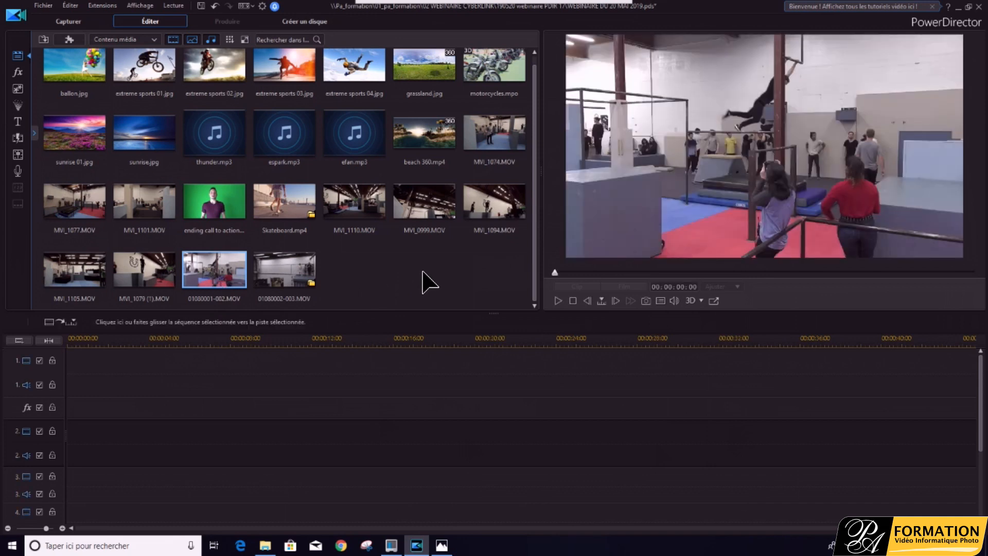
left_click(140, 9)
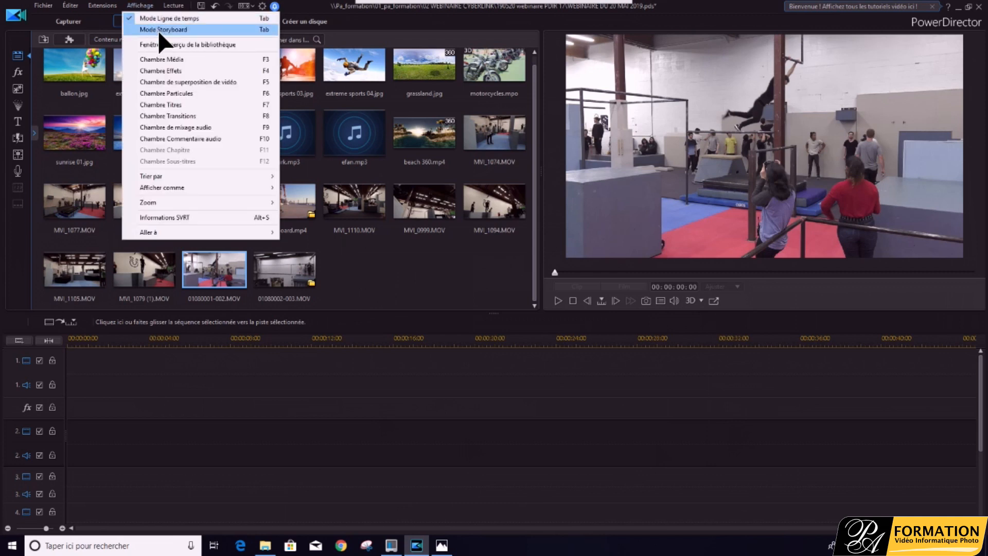
left_click(188, 45)
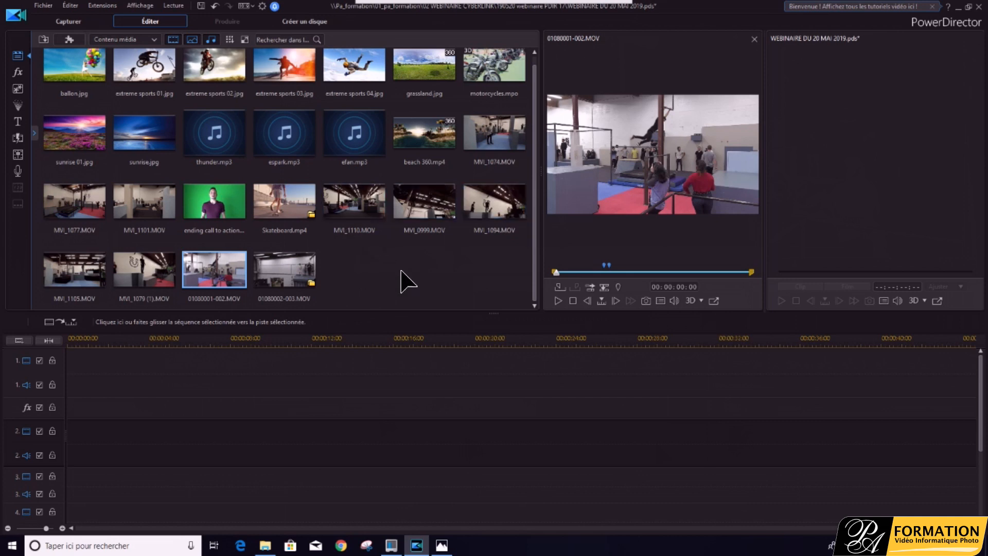
- Place MVI_1101.MOV at the start of video track 1
left_click(144, 212)
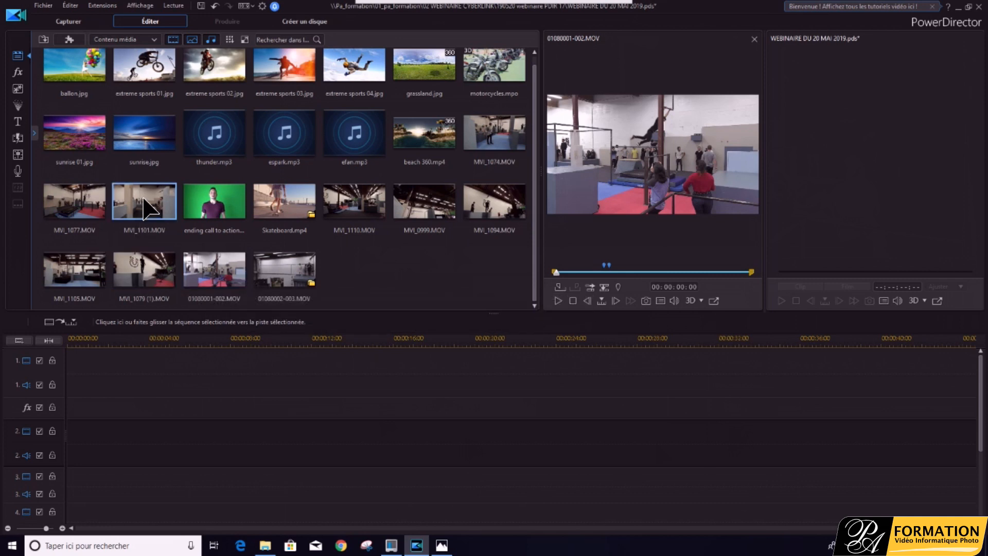
left_click_drag(150, 196, 68, 366)
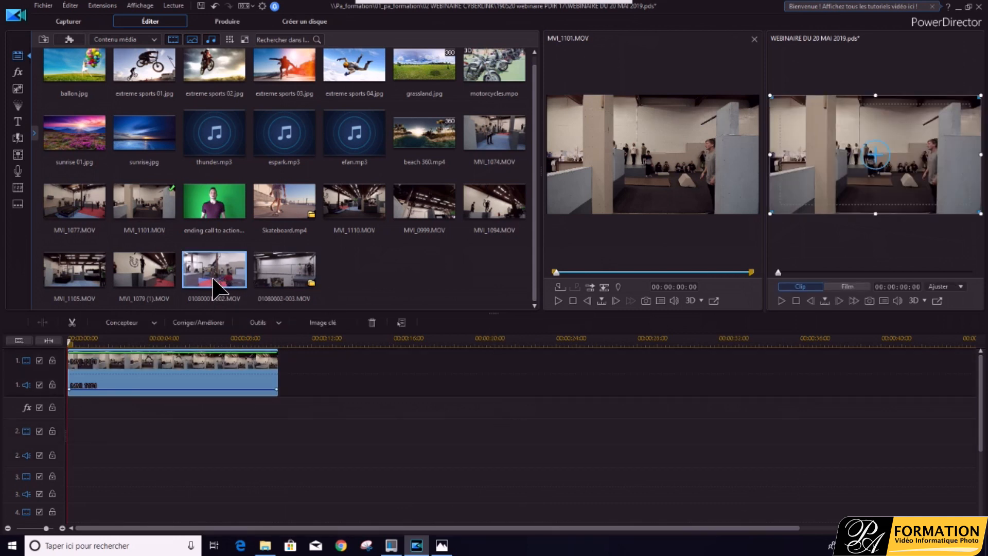
- Set the playhead to the end of the MVI_1101 clip and mark 01080001-002.MOV in the library preview from 00:00:34:20 to 00:01:07:19
left_click(214, 285)
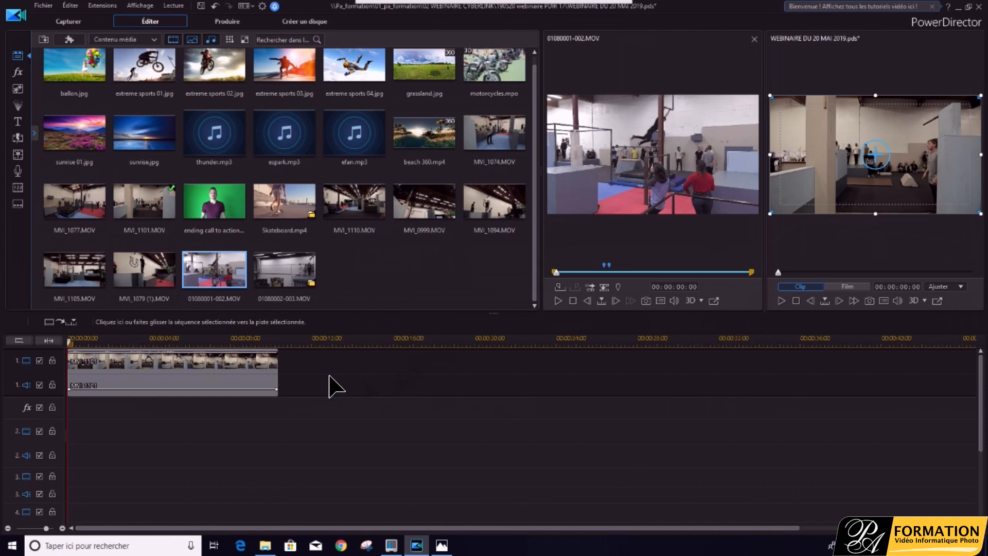
left_click(281, 341)
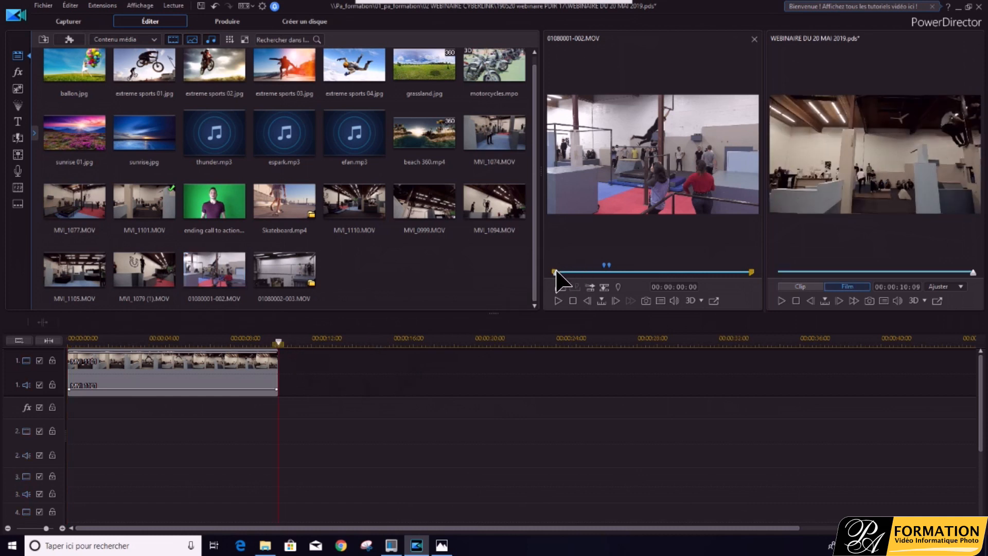
left_click_drag(556, 272, 561, 273)
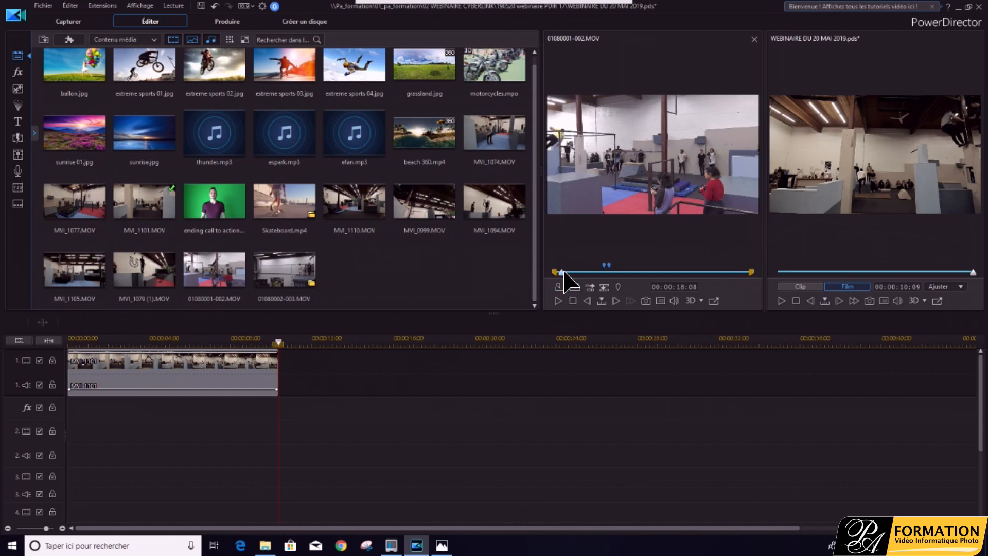
left_click_drag(562, 271, 566, 272)
left_click(560, 287)
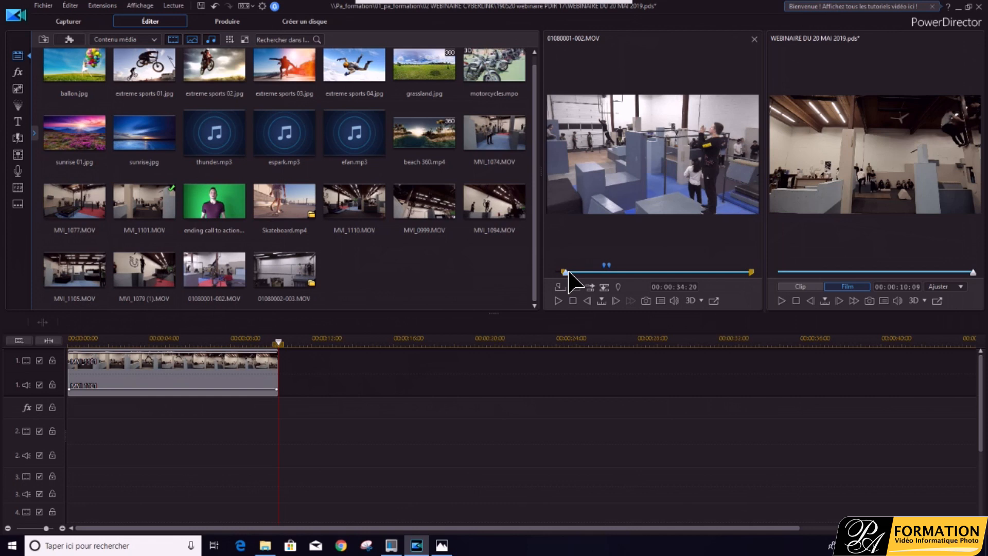
left_click_drag(567, 273, 576, 275)
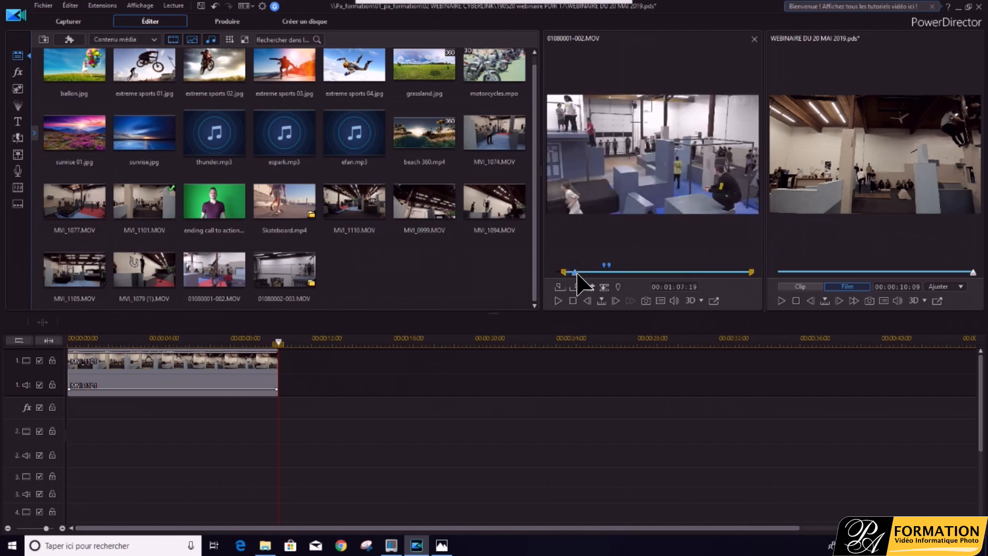
left_click(575, 286)
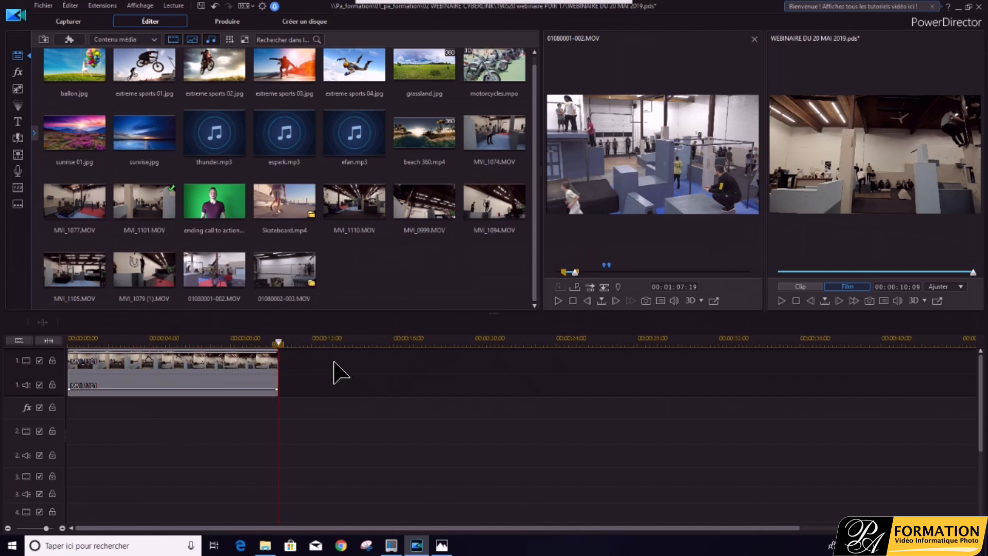
- Insert the marked 01080001-002.MOV segment on track 1 at the end of the MVI_1101 clip
left_click(148, 372)
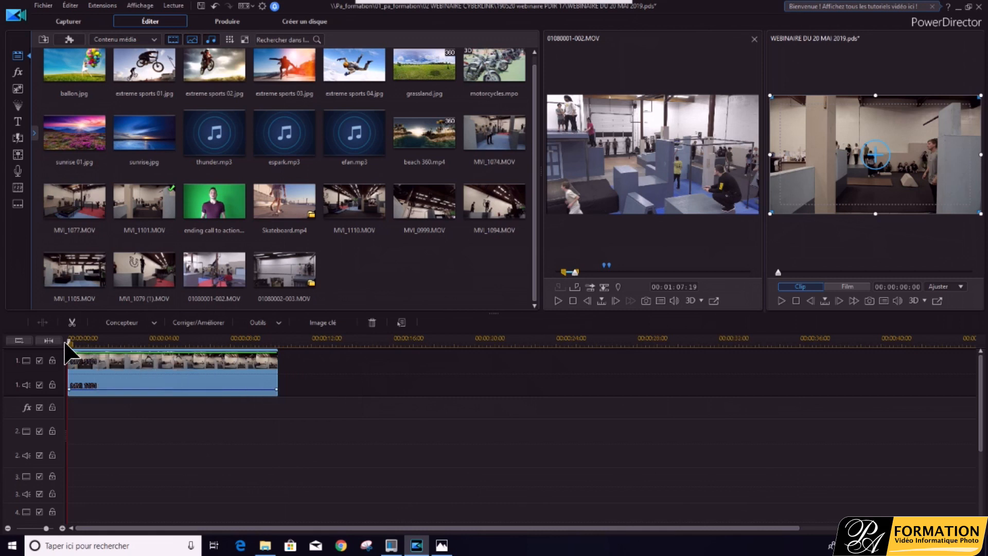
left_click_drag(72, 342, 206, 343)
left_click_drag(275, 359, 302, 360)
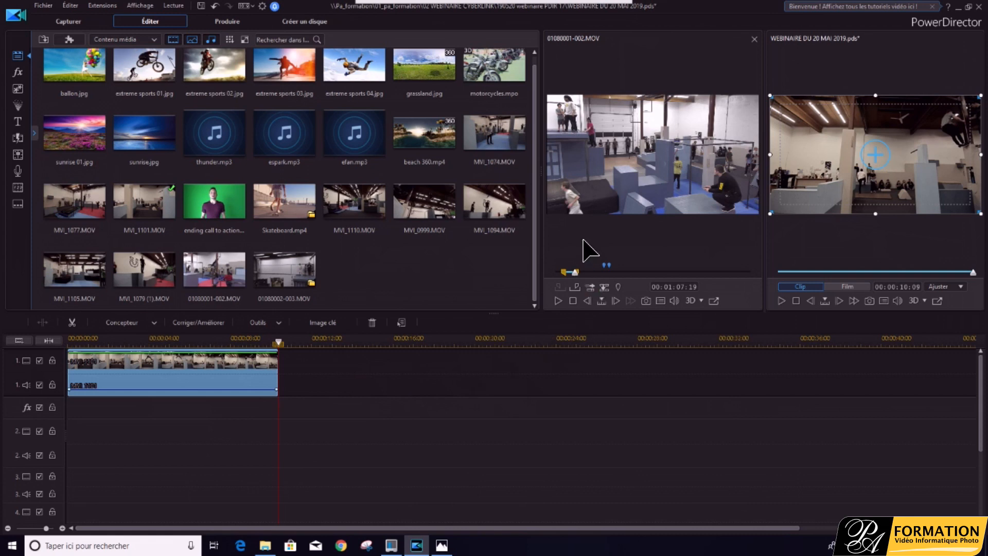
left_click(592, 287)
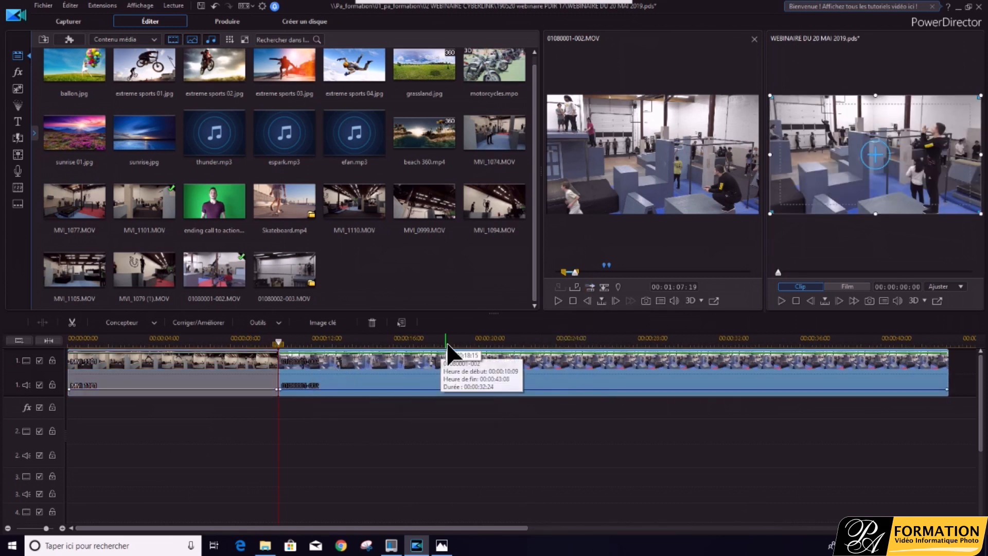
- Mark 01080001-002.MOV from 00:05:05:22 to 00:05:57:04 and insert that segment on track 1 at the end of the last clip
left_click_drag(307, 525, 462, 512)
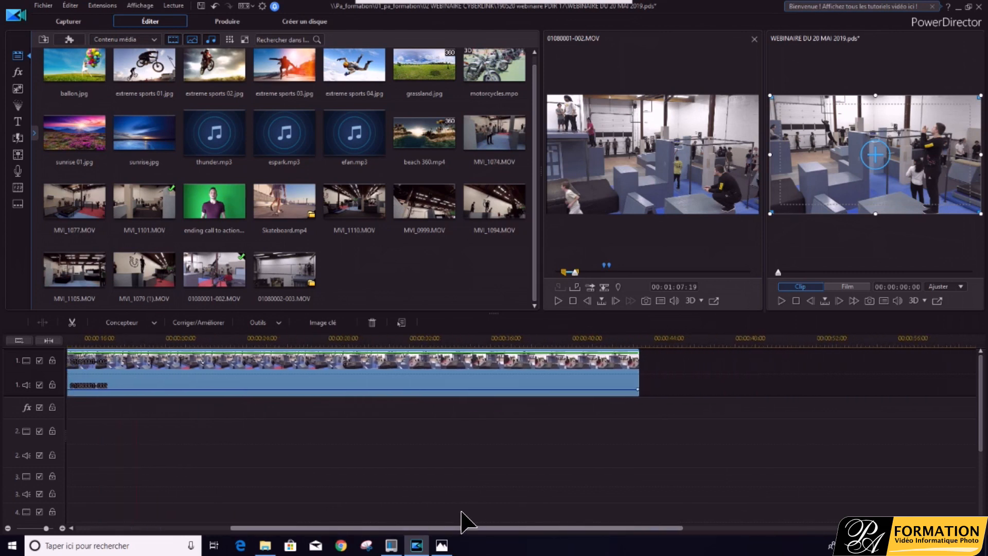
left_click(653, 356)
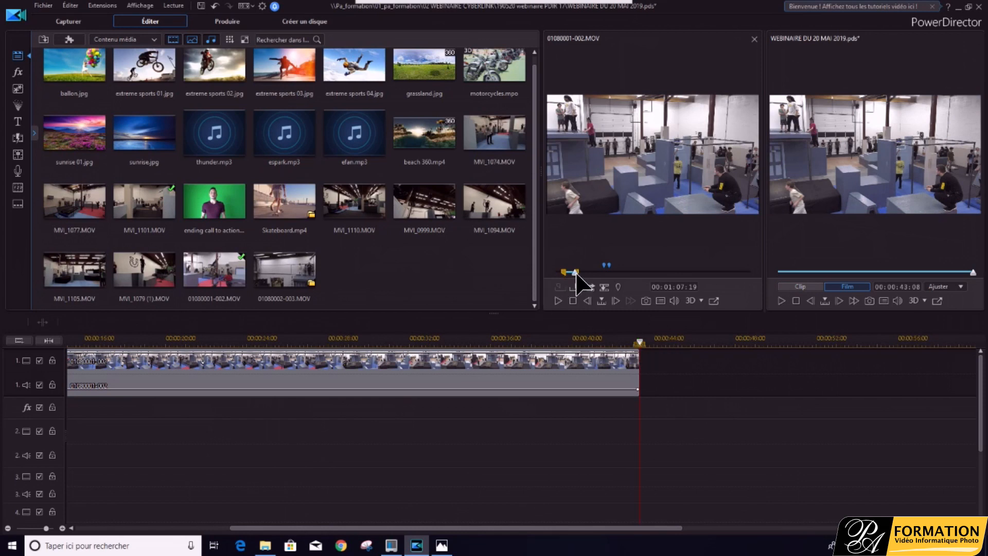
left_click_drag(577, 273, 643, 274)
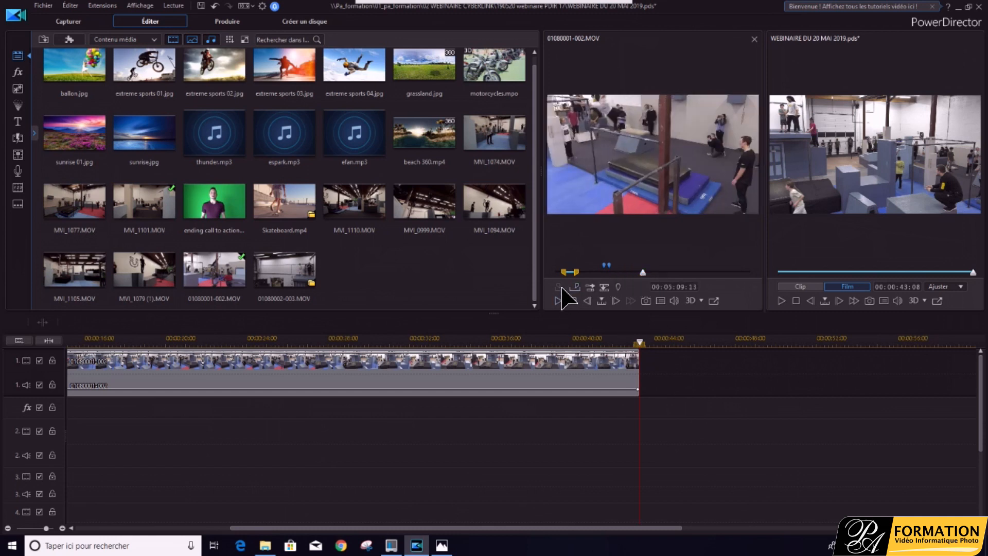
left_click_drag(575, 272, 699, 272)
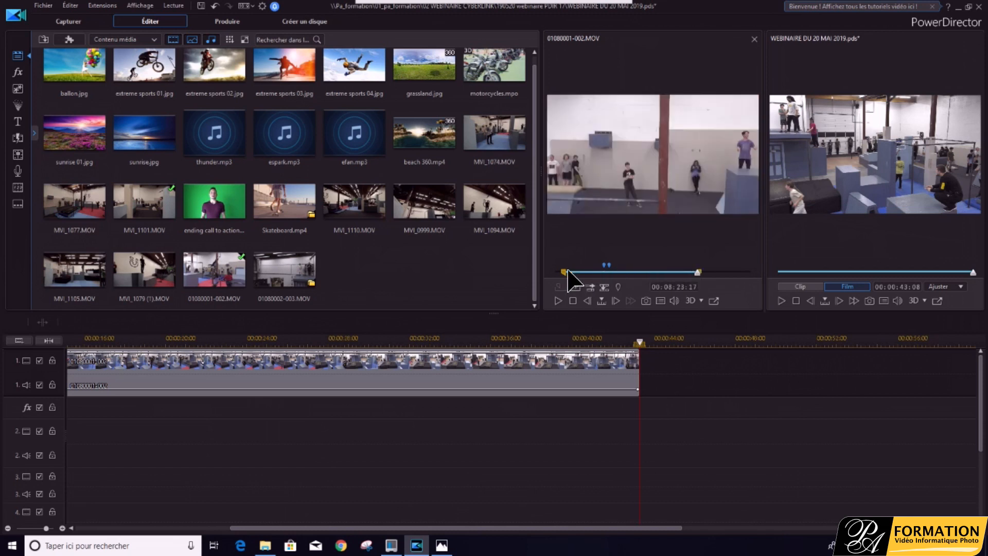
left_click_drag(563, 271, 660, 273)
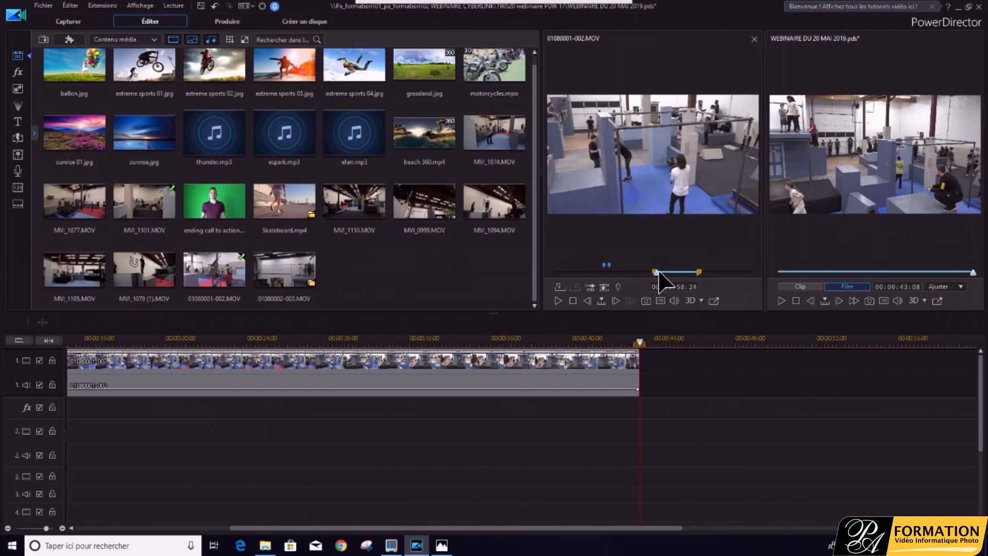
mouse_move(660, 272)
left_mouse_down()
mouse_move(624, 271)
mouse_move(643, 272)
left_mouse_up()
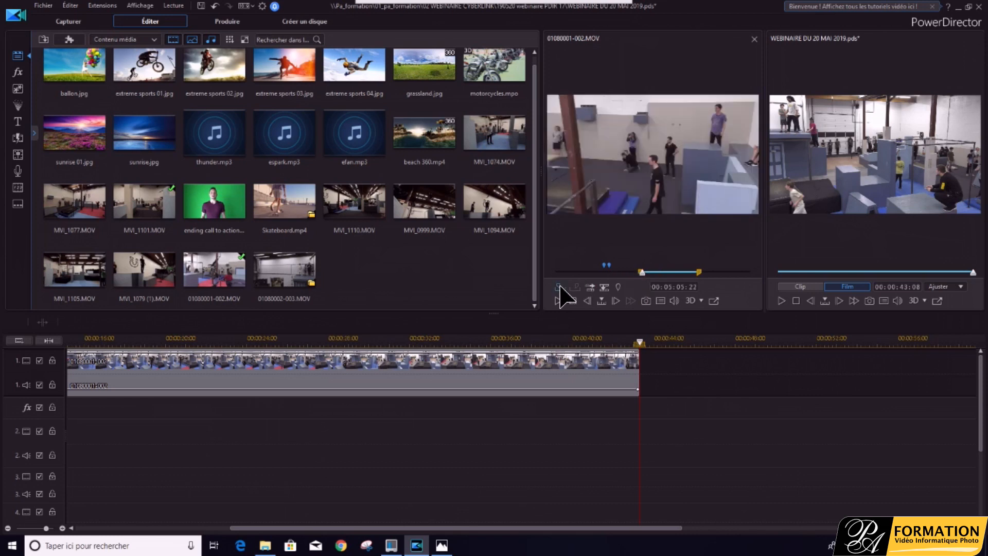
left_click_drag(698, 271, 658, 272)
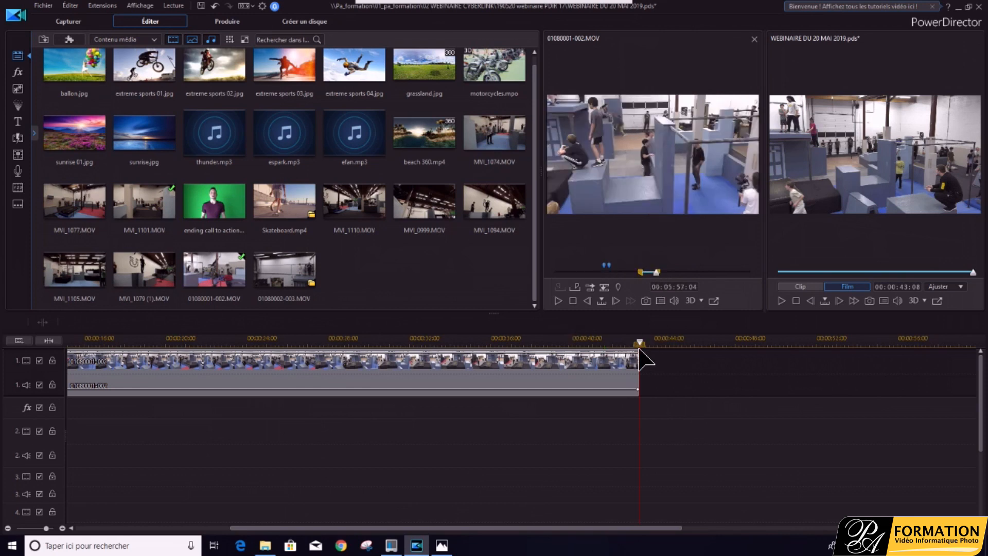
left_click(592, 286)
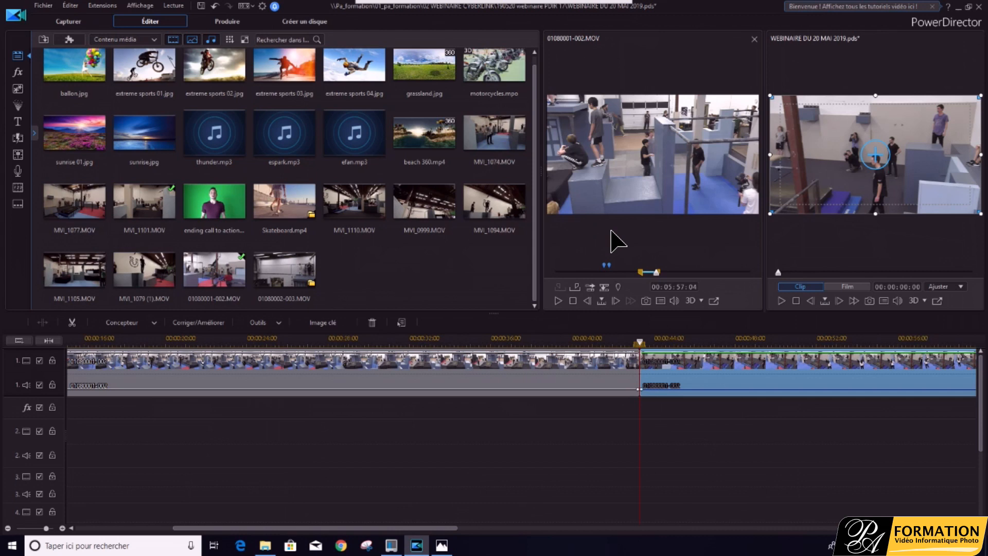
- Look through the pre-cut segments stored under 01080002-003.MOV and return to the full media library
left_click(303, 261)
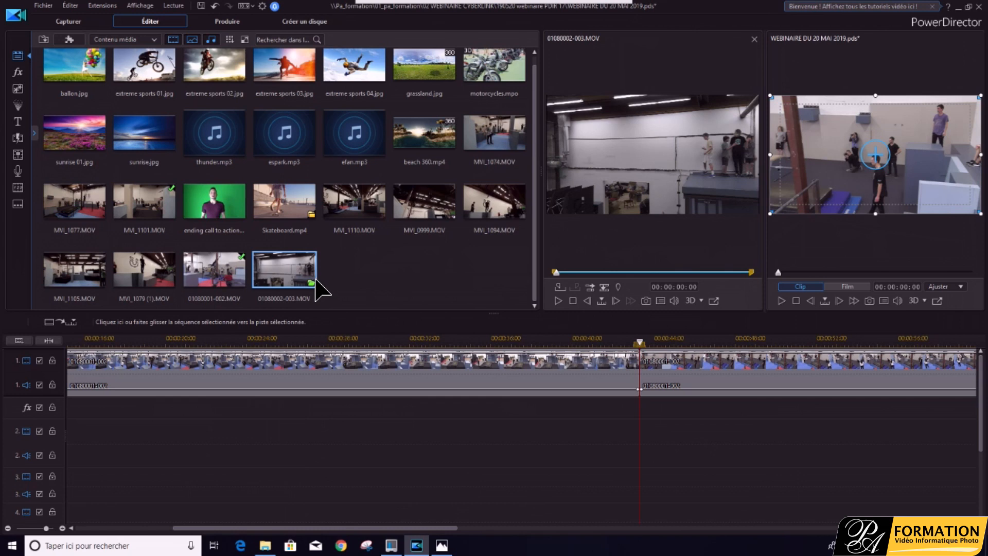
left_click(314, 283)
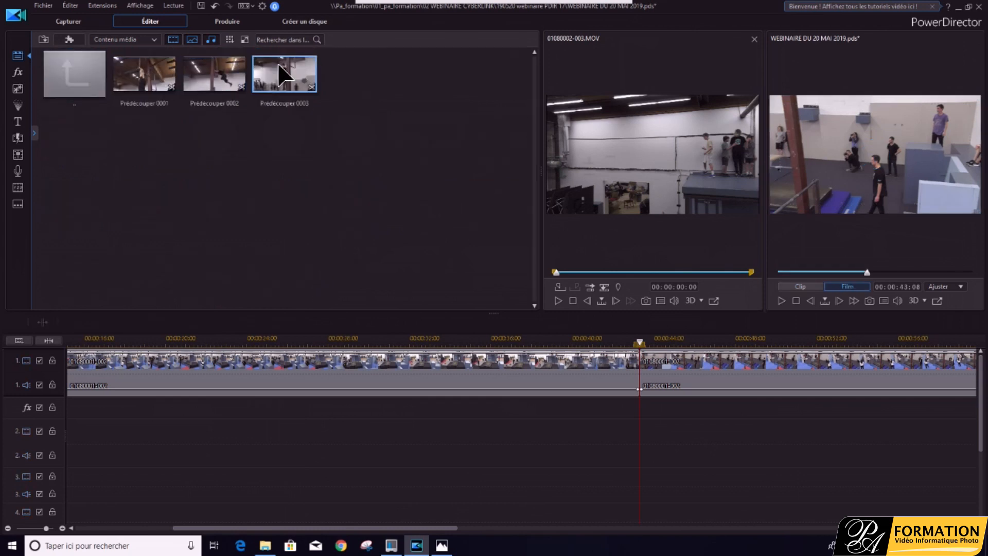
left_click(83, 82)
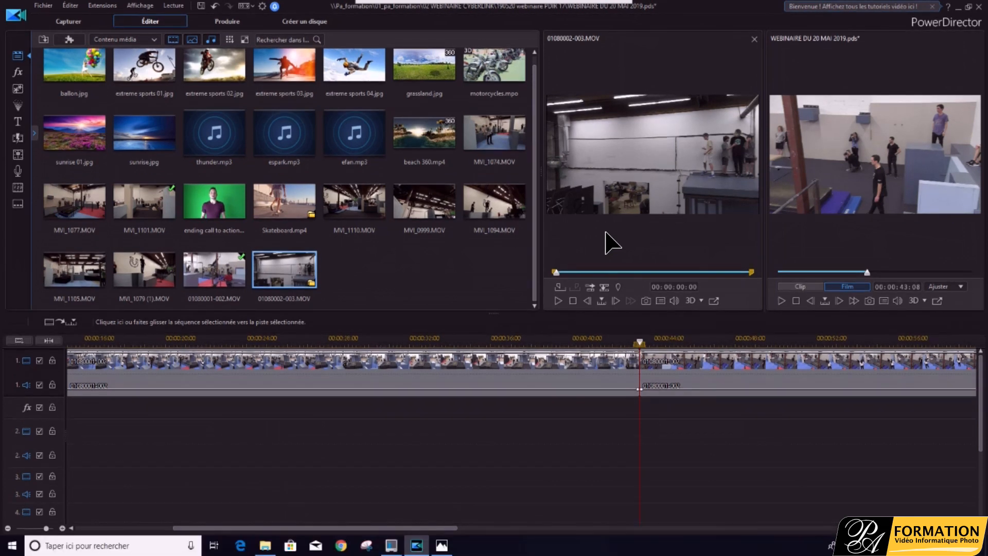
double_click(310, 284)
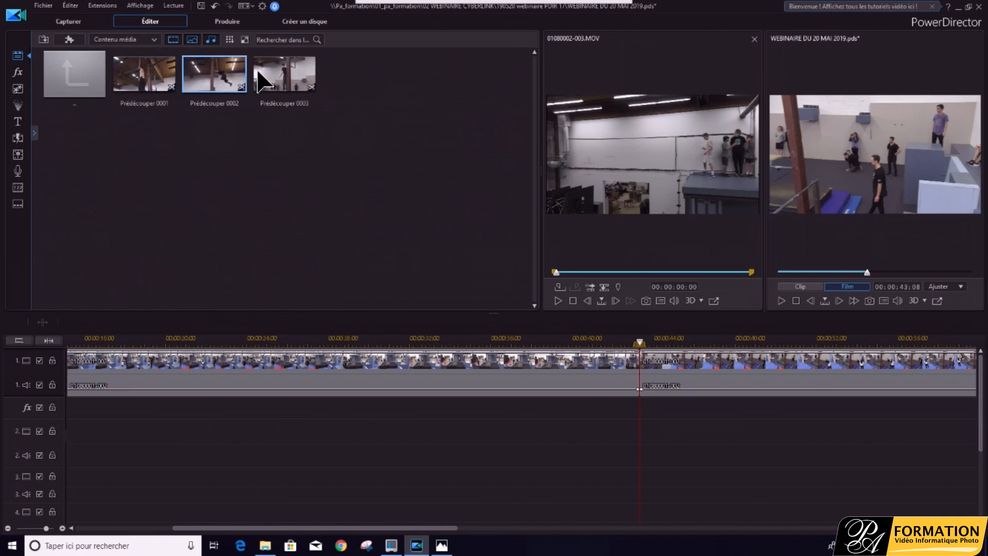
double_click(83, 84)
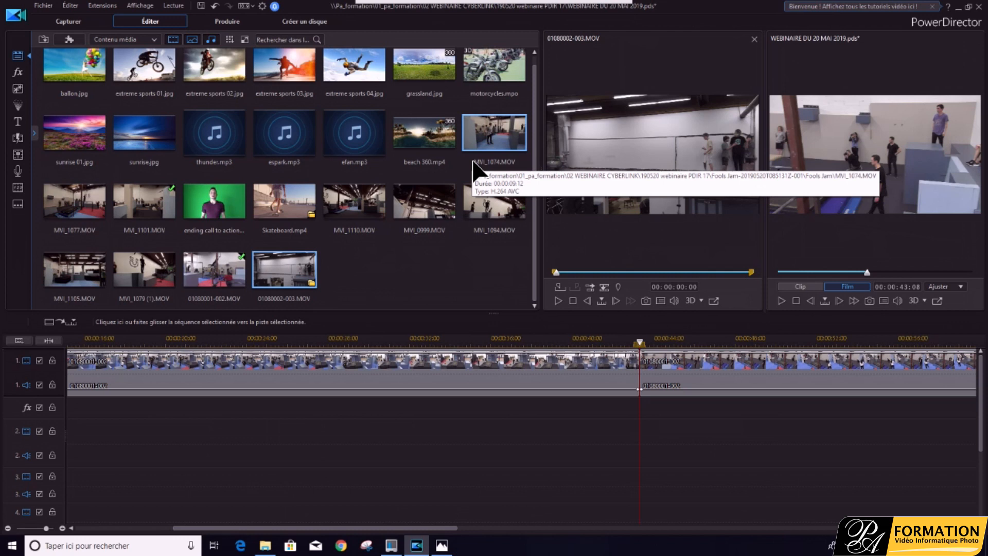
left_click(465, 280)
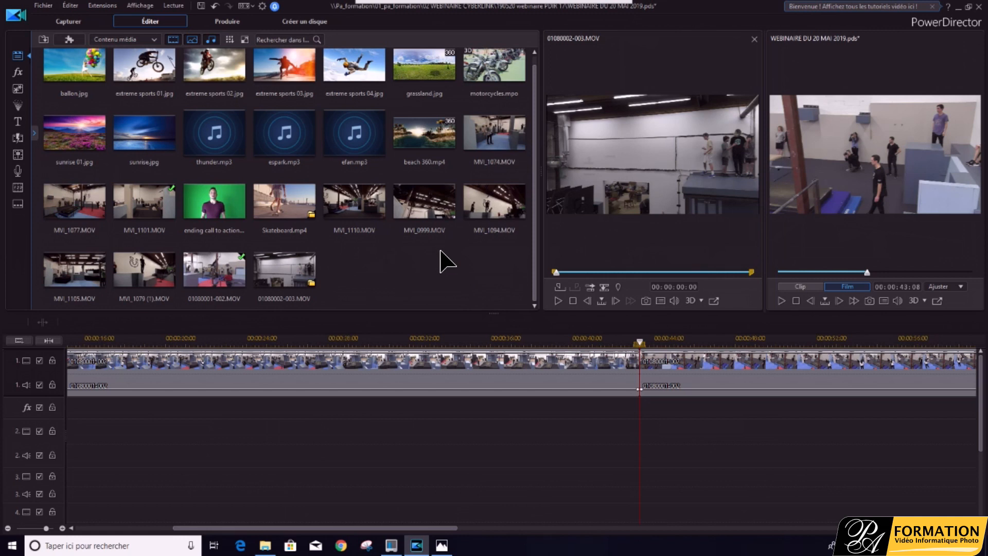
- Insert the 00:00:14:01 to 00:00:18:14 segment of MVI_1079 (1).MOV on track 2 with the playhead at 00:00:24:07
left_click(144, 268)
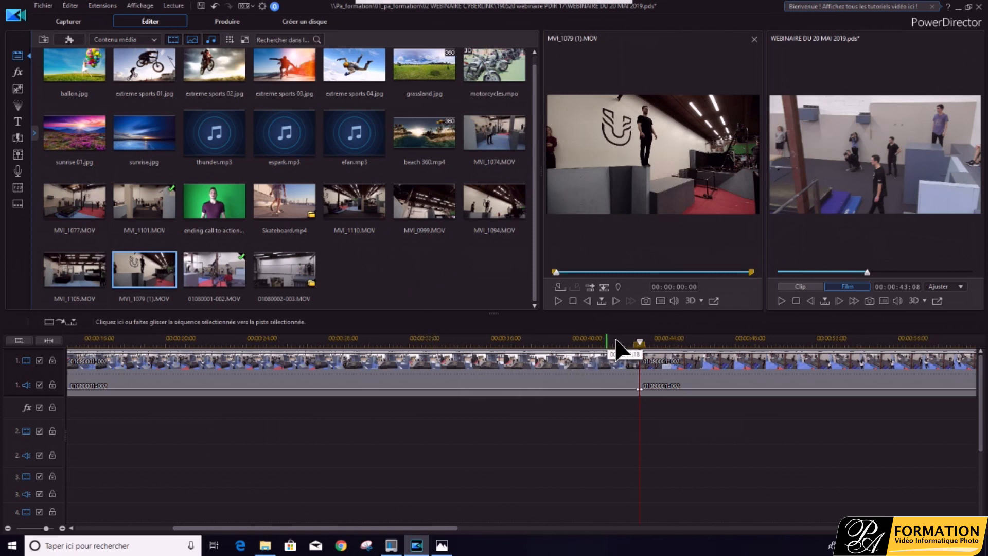
left_click_drag(621, 342, 252, 350)
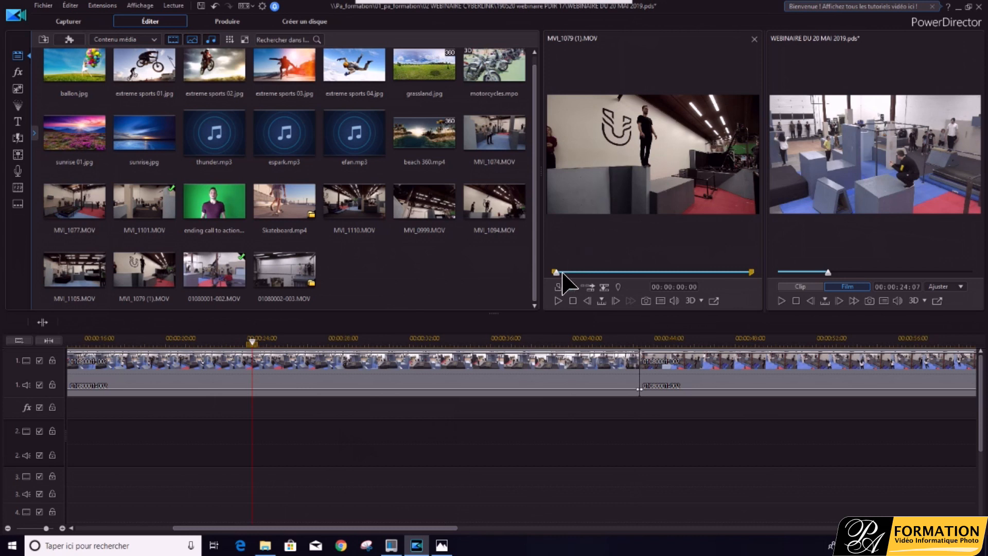
left_click_drag(558, 273, 661, 272)
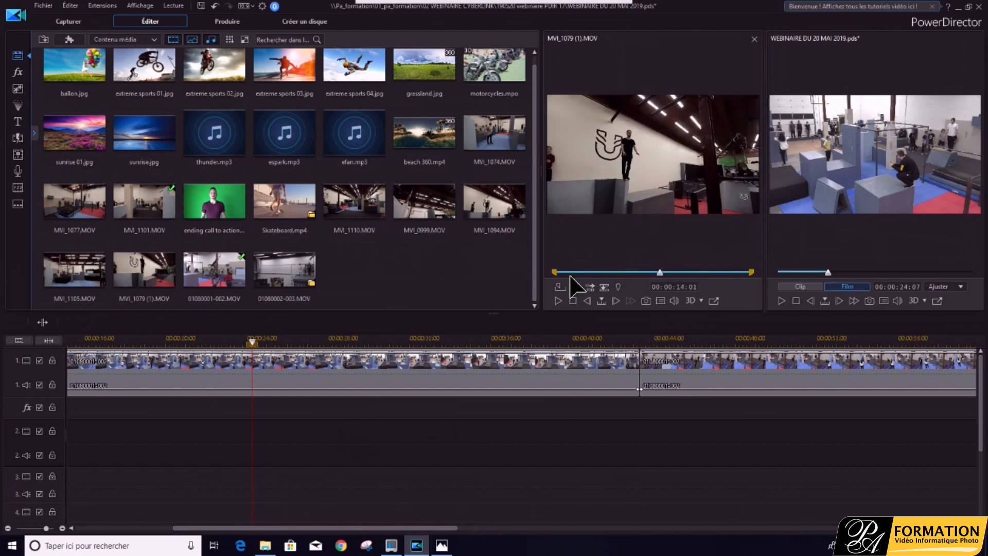
left_click(560, 286)
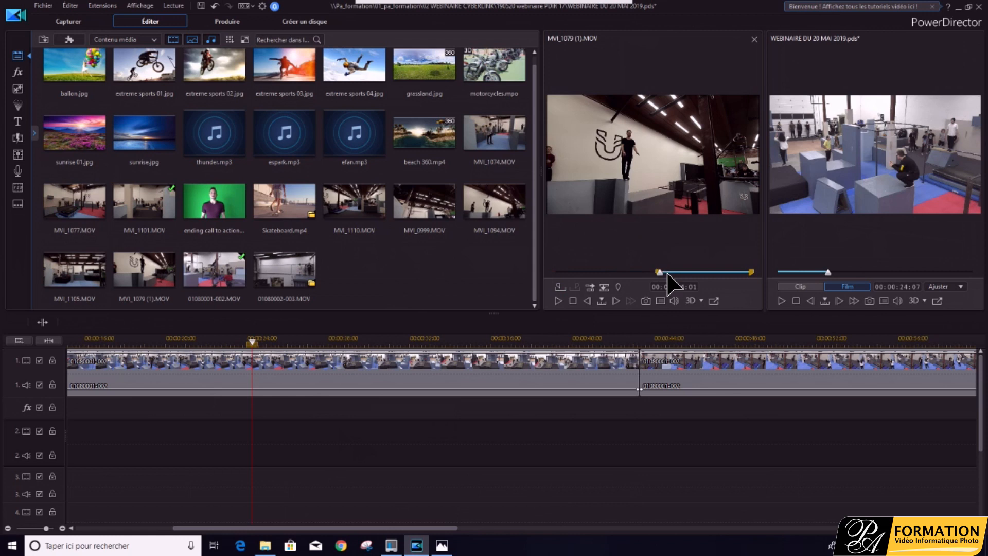
left_click_drag(661, 272, 697, 272)
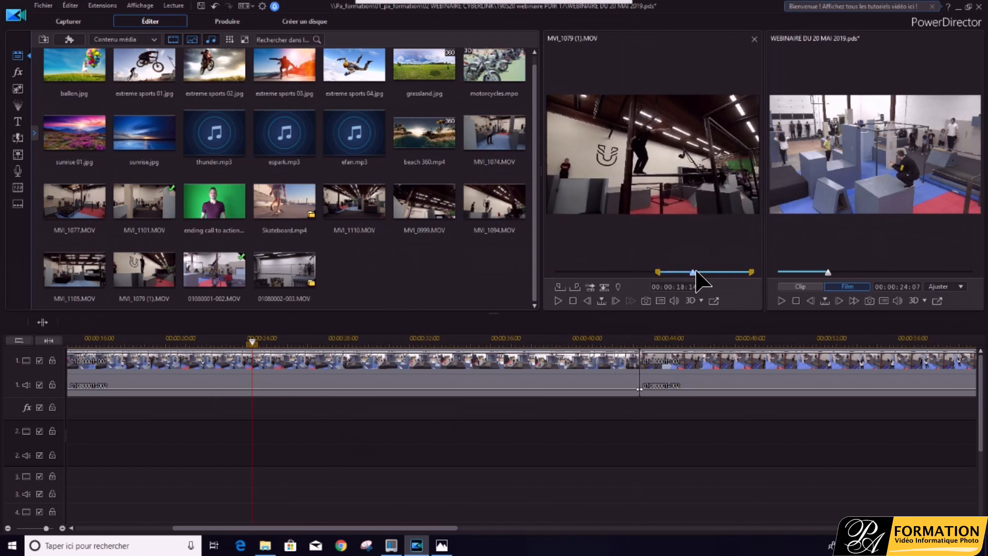
left_click(579, 286)
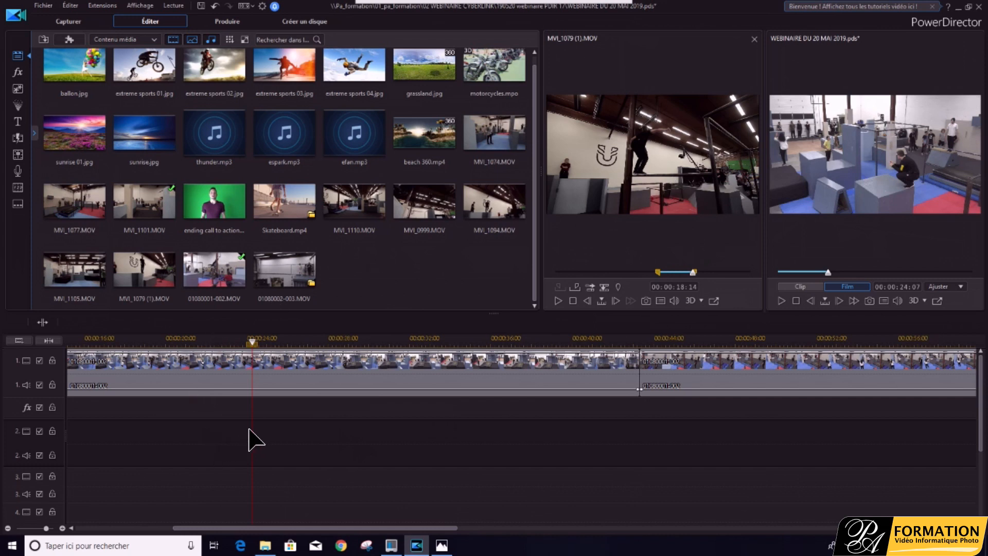
left_click(594, 284)
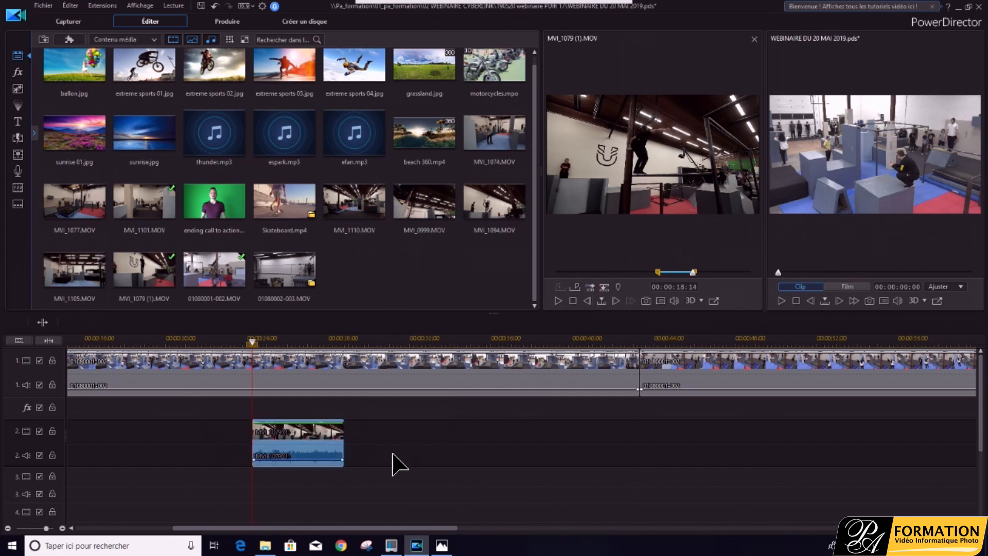
- Play MVI_1079 (1).MOV in the library preview and the film around the track 2 clip in the project preview
left_click(230, 340)
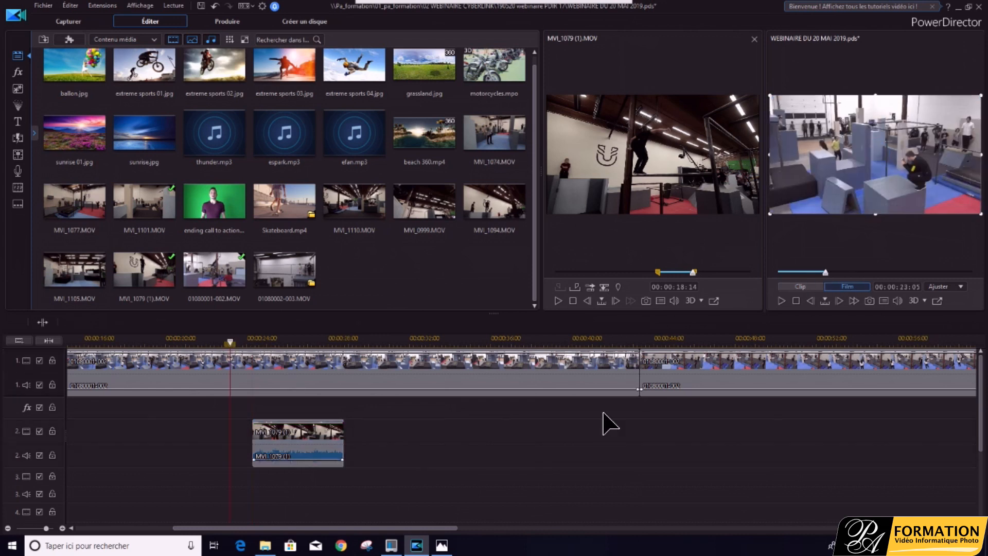
left_click(557, 301)
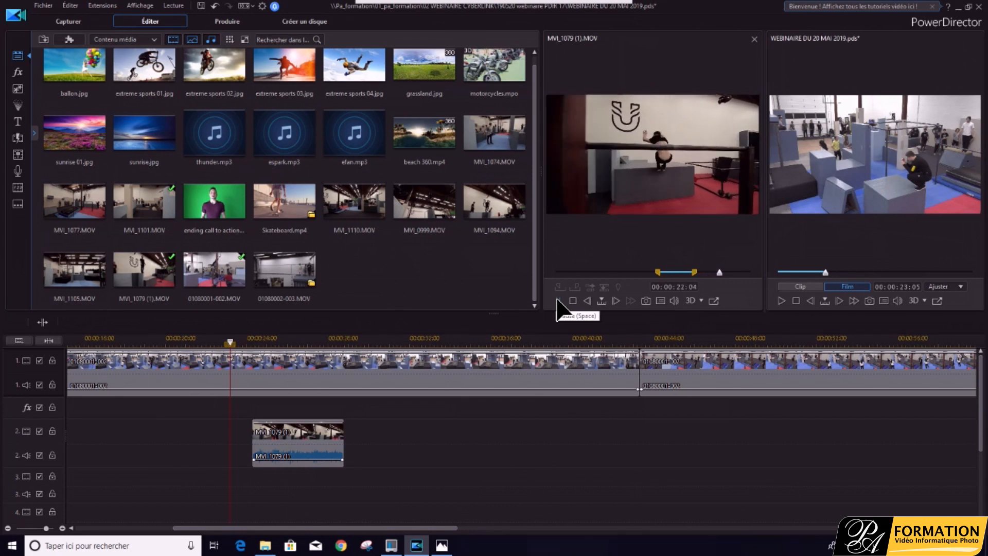
left_click(557, 300)
left_click_drag(232, 342, 240, 342)
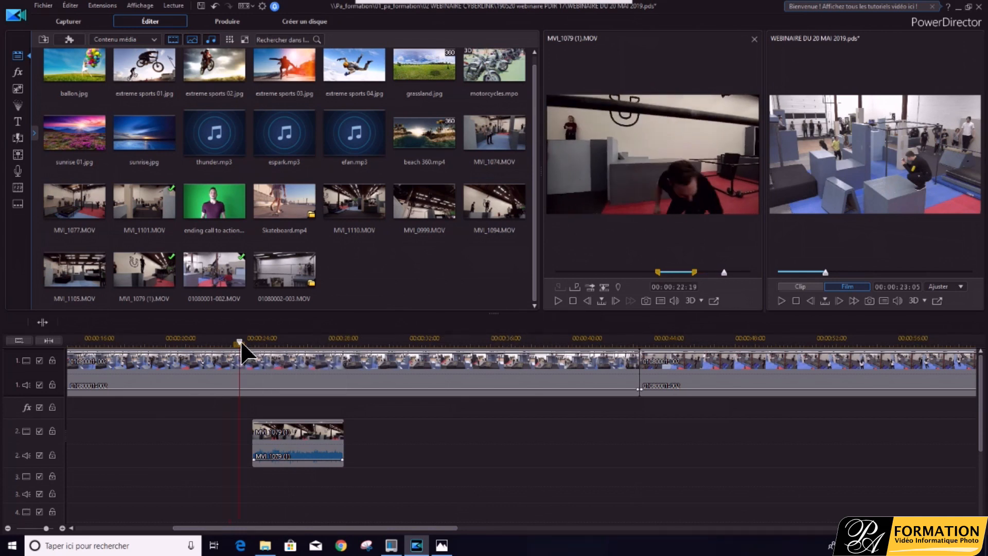
left_click(781, 301)
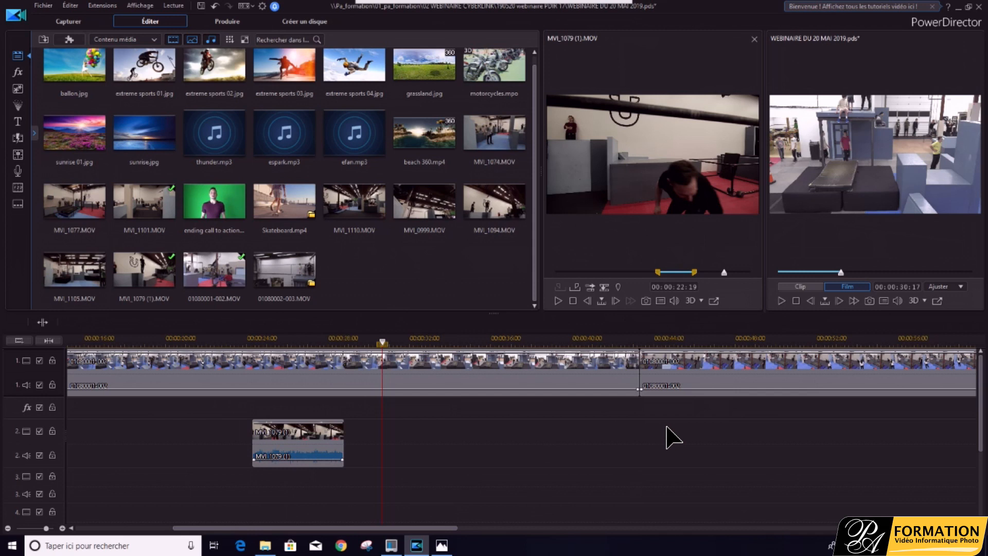
left_click(218, 342)
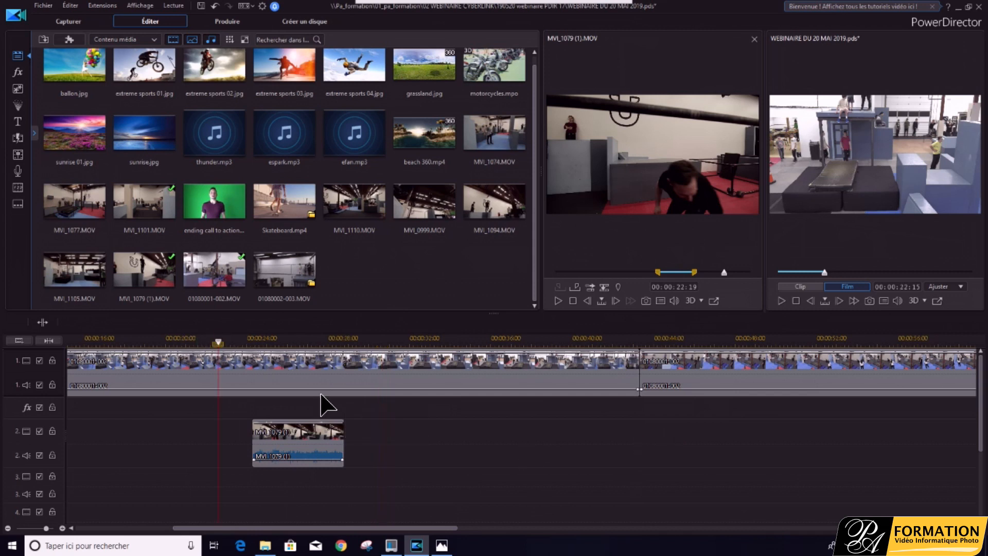
left_click(557, 301)
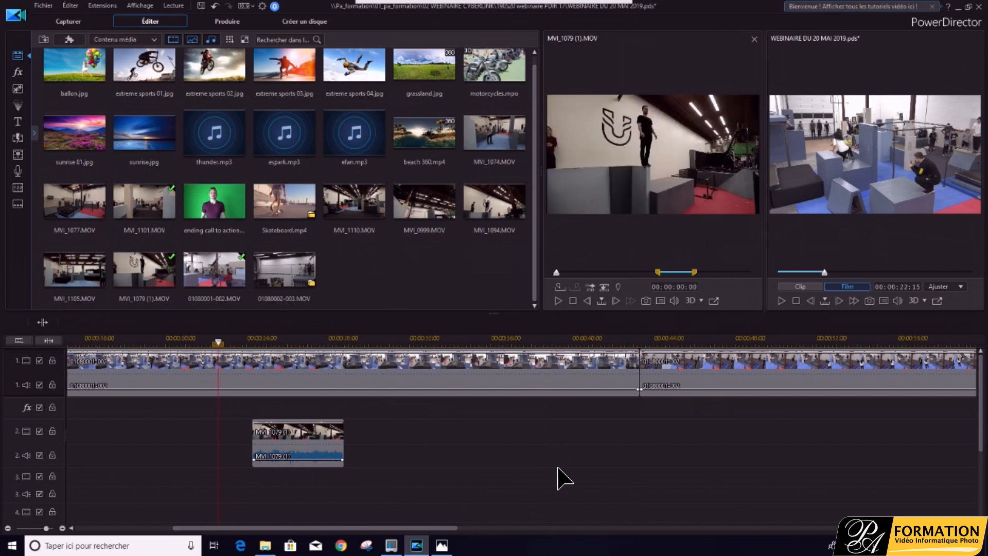
left_click(782, 301)
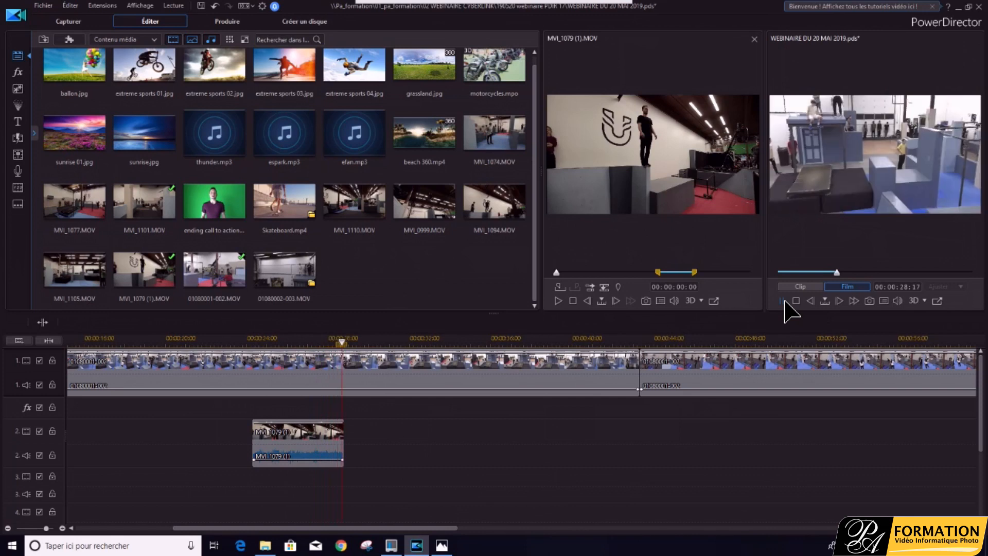
left_click(782, 301)
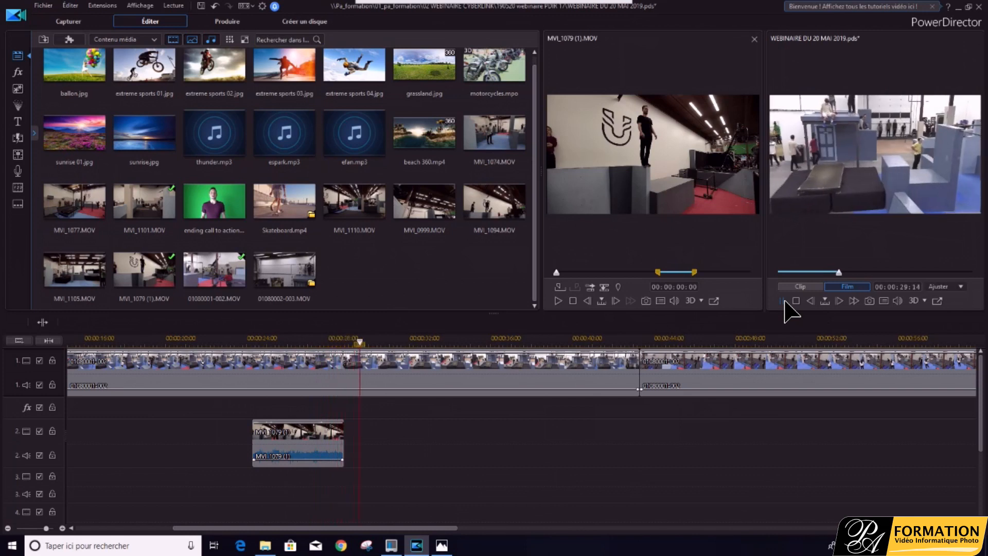
- Shrink the MVI_1079 (1) clip on track 2 to a small overlay and place it in the upper-left part of the video frame
left_click(296, 436)
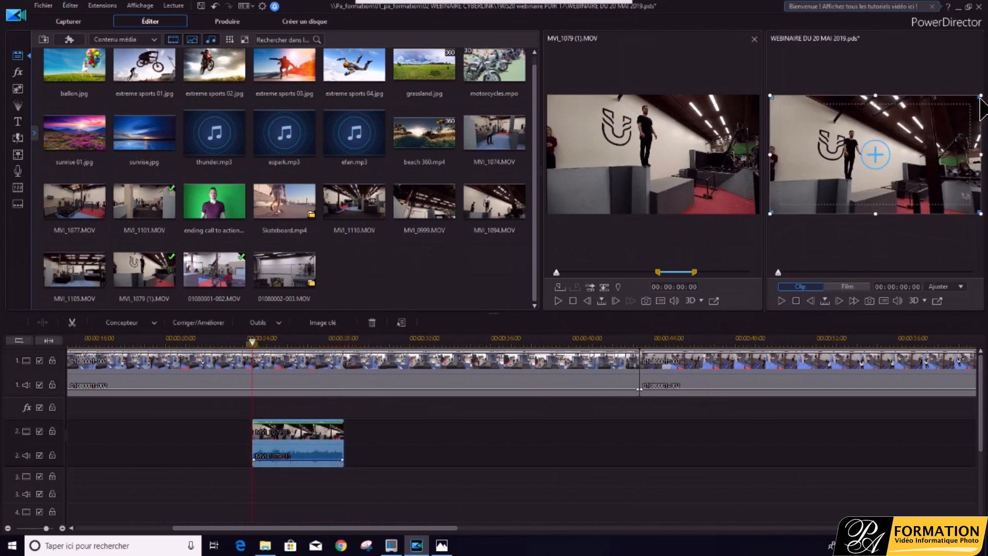
left_click_drag(981, 95, 847, 116)
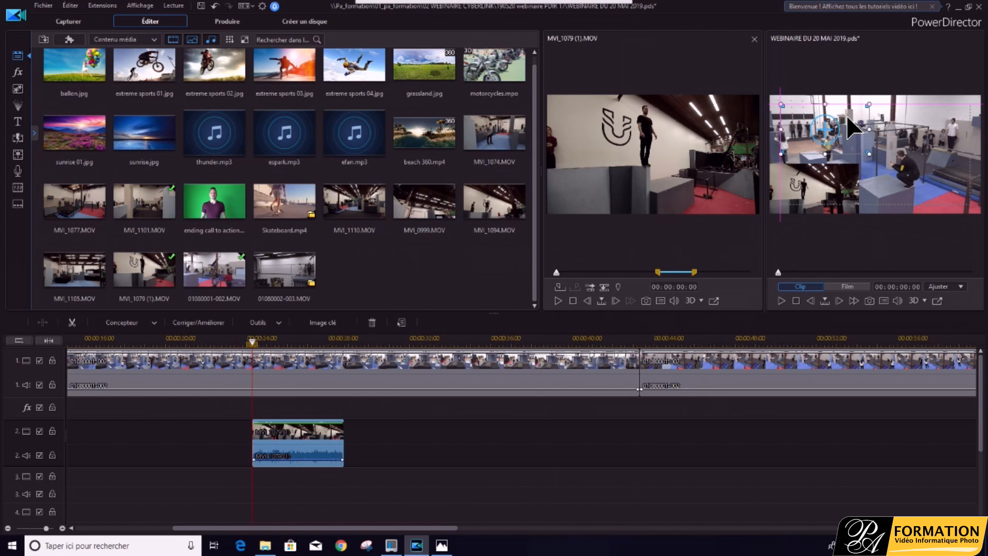
left_click_drag(847, 118, 847, 117)
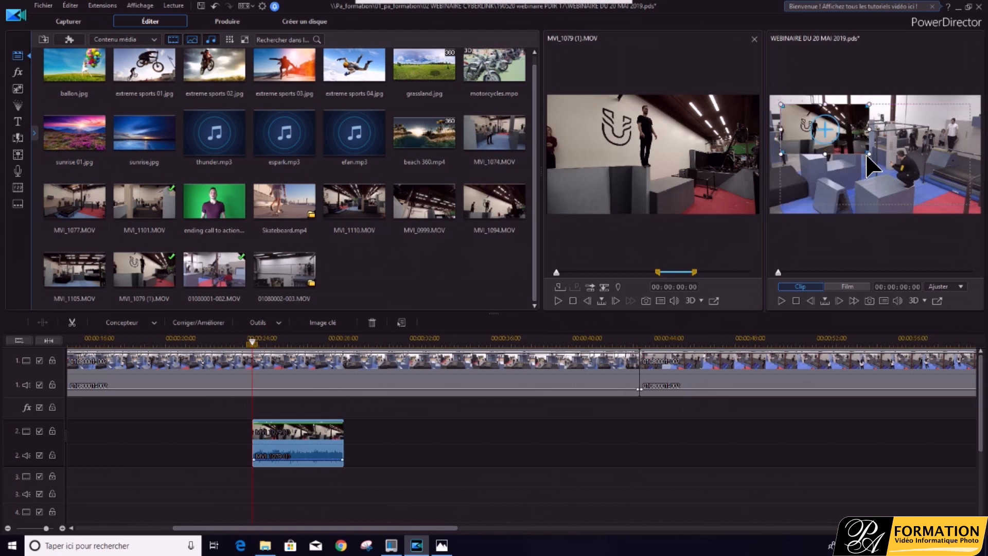
- Shrink the MVI_1079 (1) overlay further within the upper-left part of the video frame and play the film across it
left_click_drag(870, 151, 840, 124)
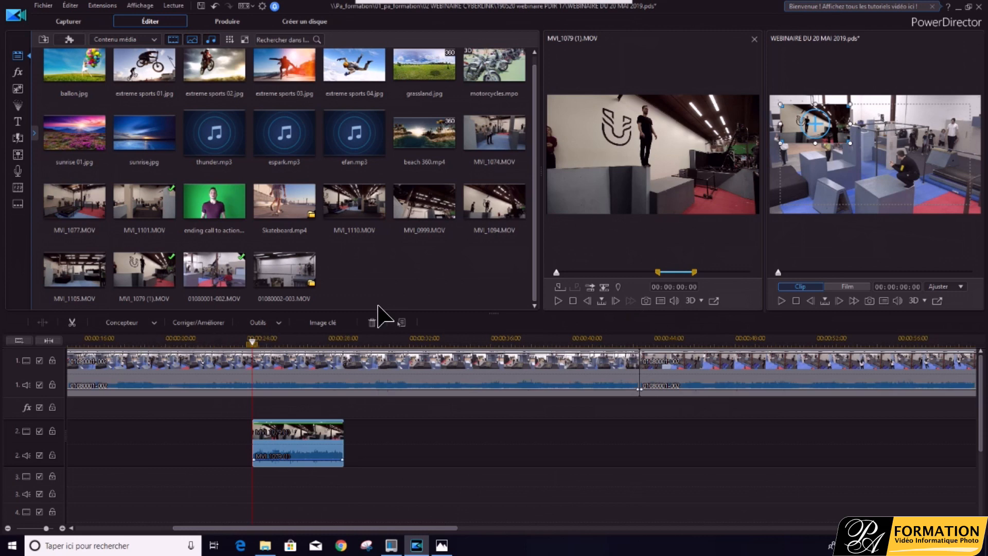
left_click(780, 301)
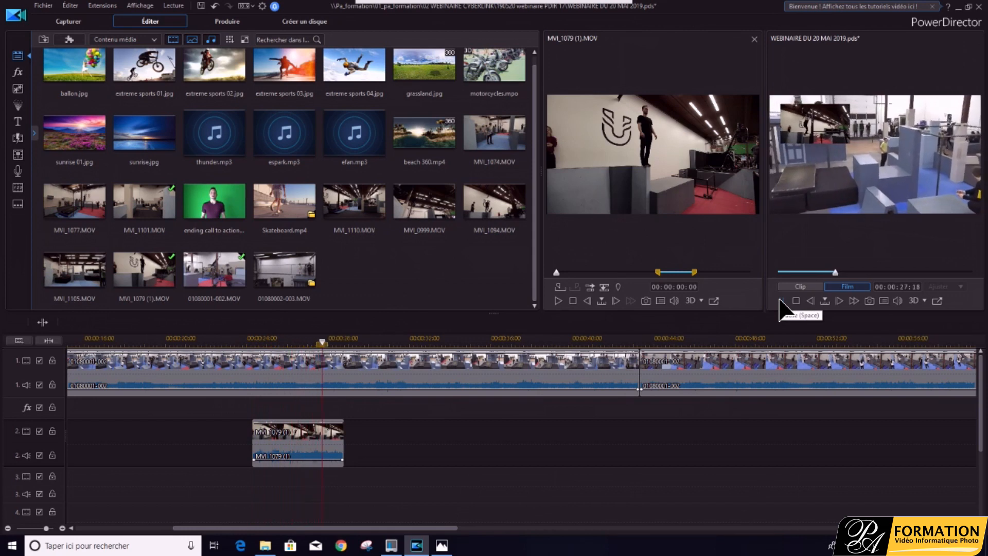
left_click(781, 303)
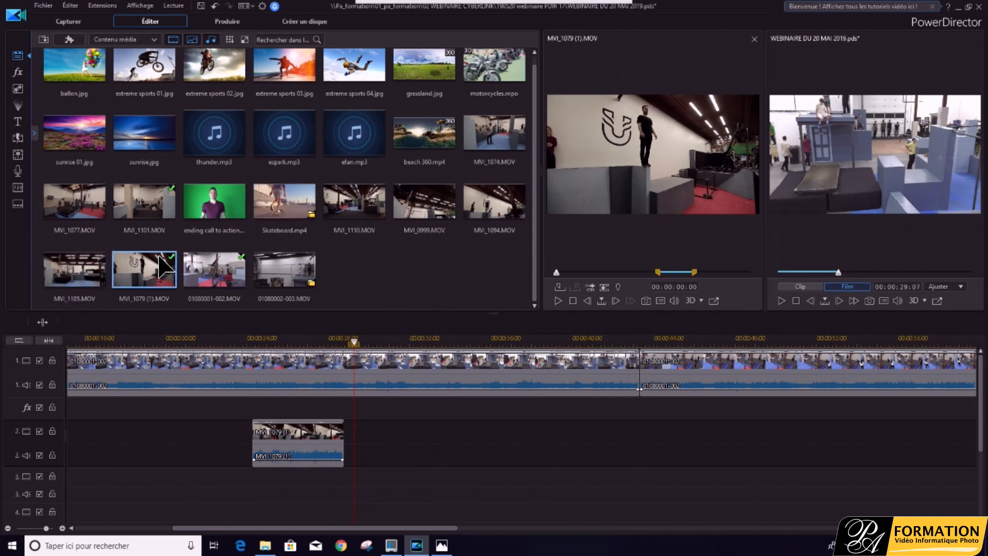
- Insert the 00:00:06:18 to 00:00:14:00 segment of MVI_1105.MOV on track 3 with the playhead at 00:00:26:18
left_click(77, 271)
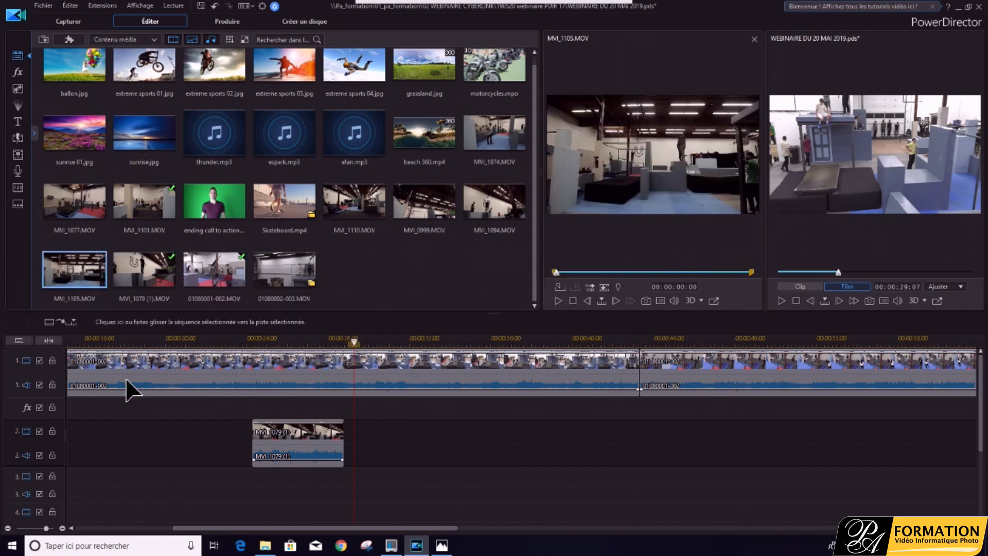
left_click(275, 341)
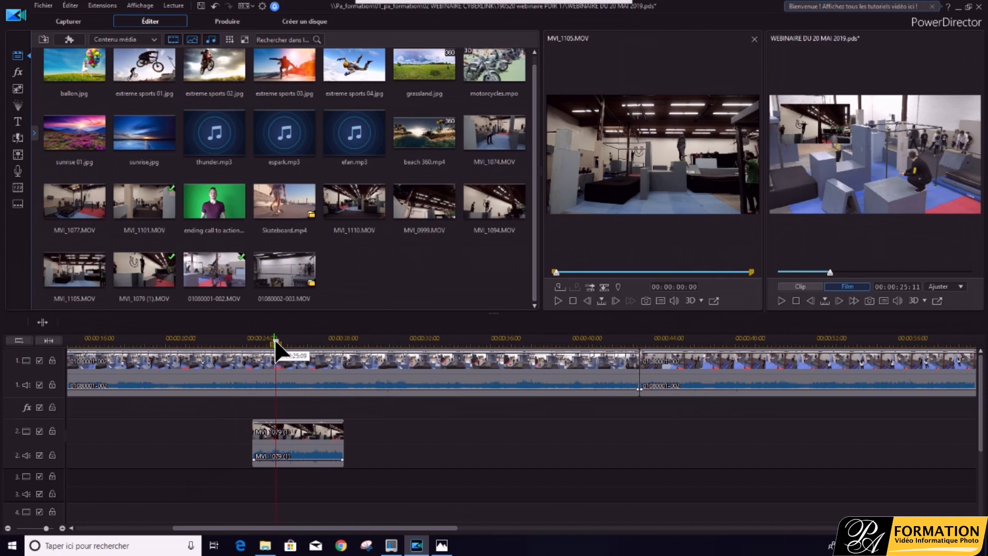
left_click_drag(276, 344, 302, 344)
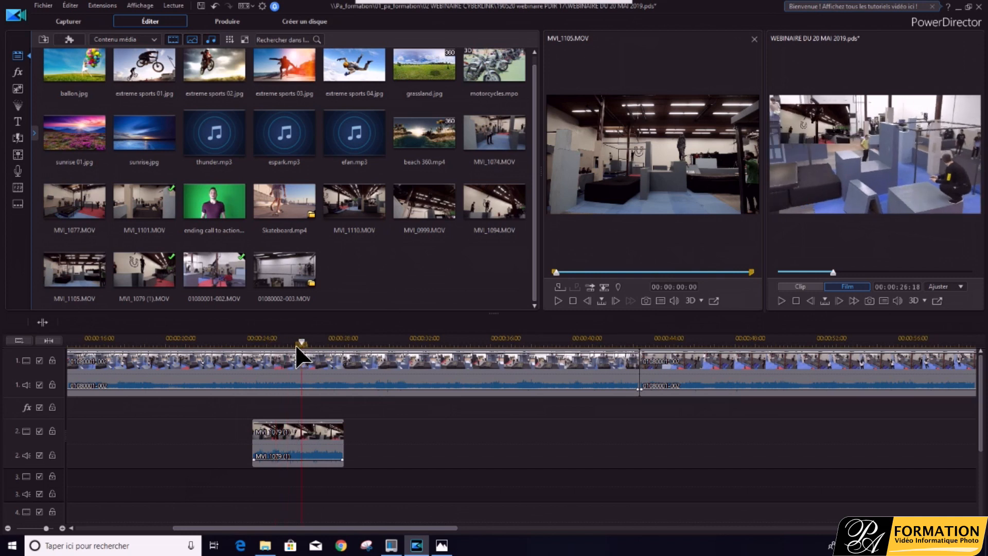
left_click(85, 278)
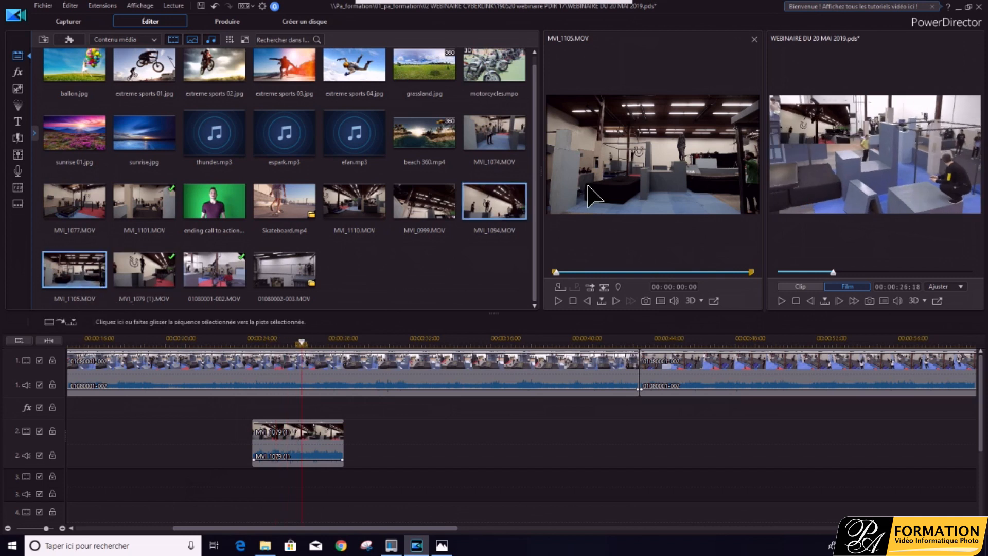
left_click_drag(559, 273, 607, 266)
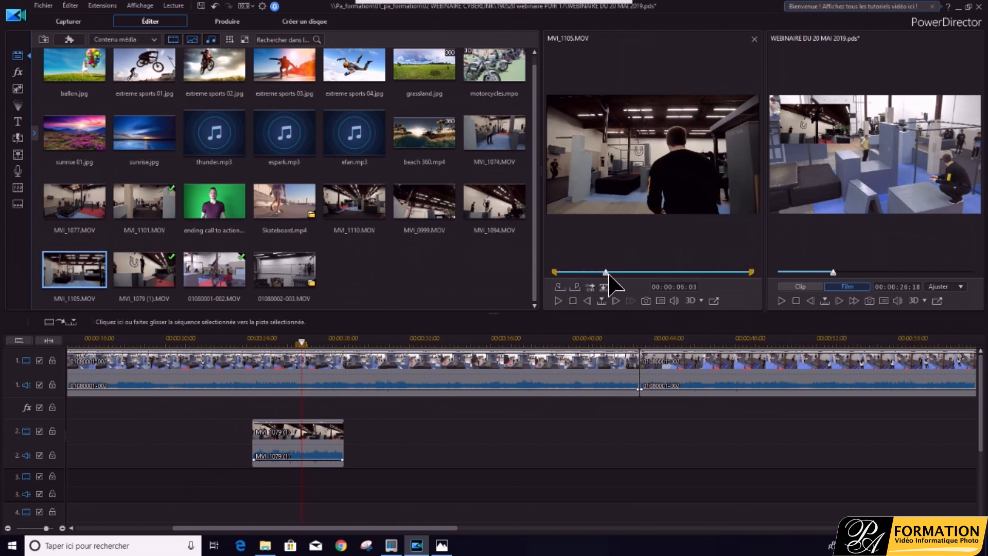
mouse_move(610, 271)
left_mouse_down()
mouse_move(626, 273)
mouse_move(611, 273)
left_mouse_up()
left_click(560, 286)
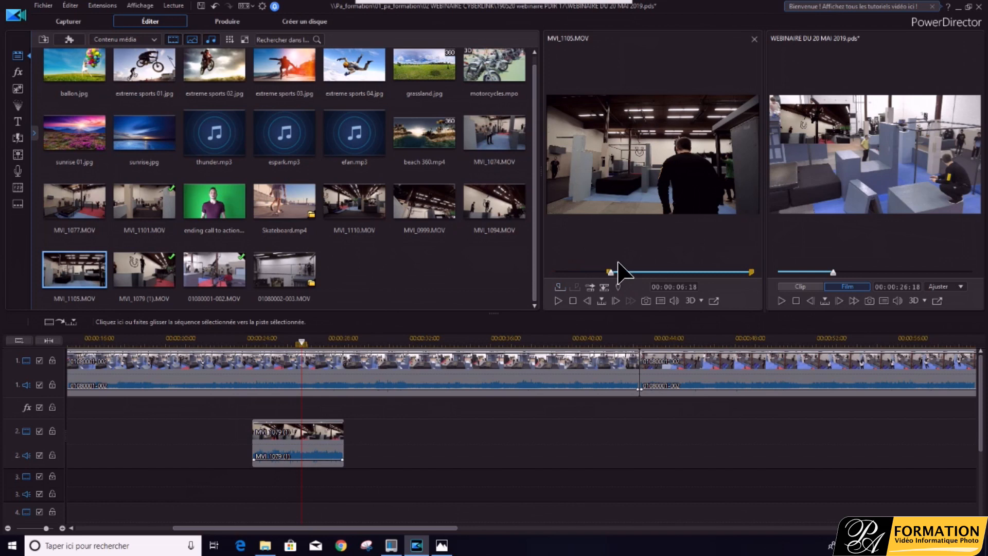
left_click_drag(618, 272, 673, 276)
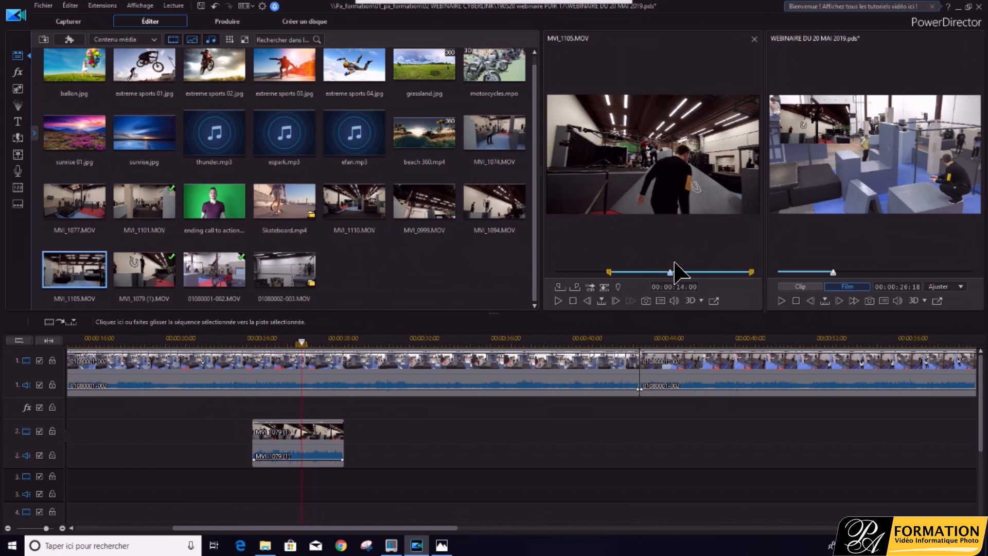
left_click(577, 286)
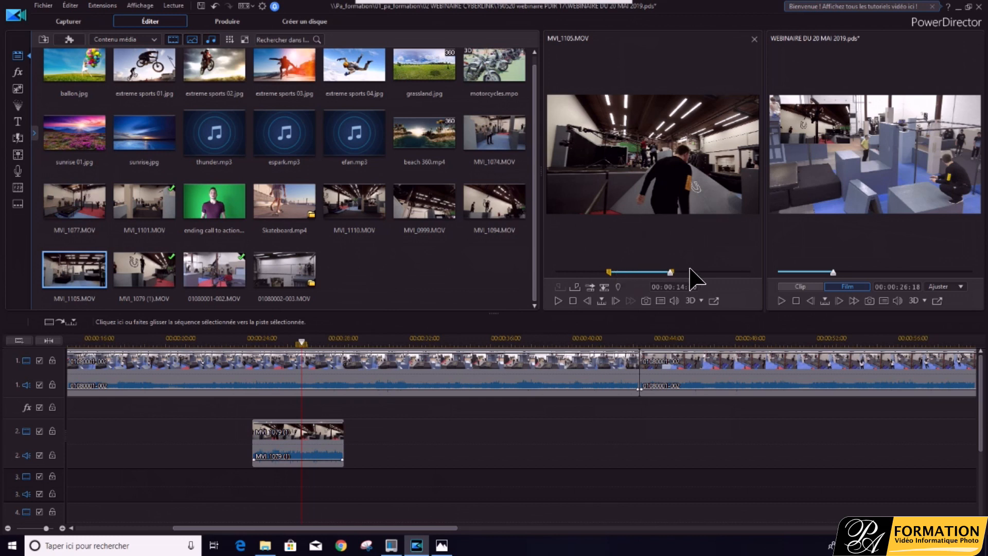
left_click(591, 286)
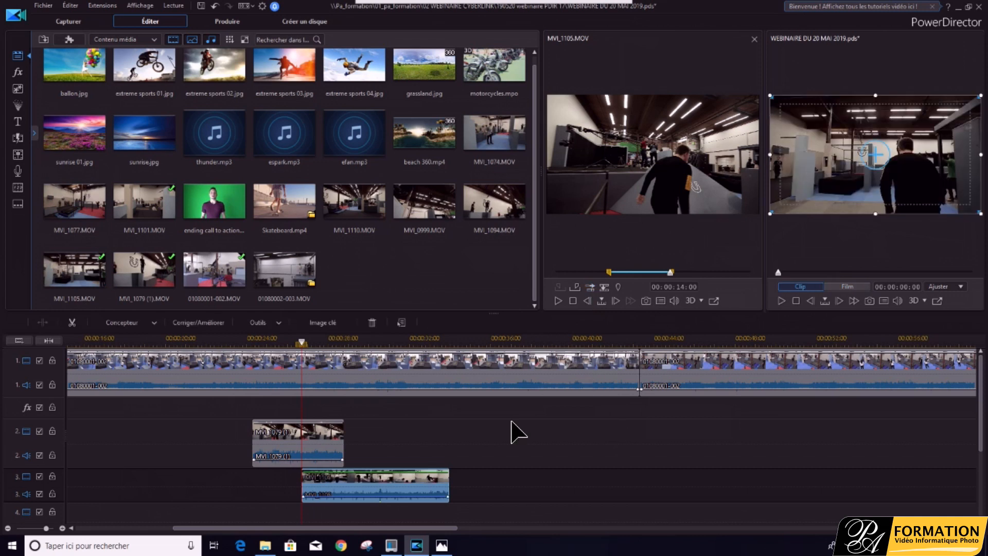
- Play MVI_1105.MOV briefly in the library preview, and play the film from 00:00:23:02 across the clips on tracks 2 and 3
left_click(228, 355)
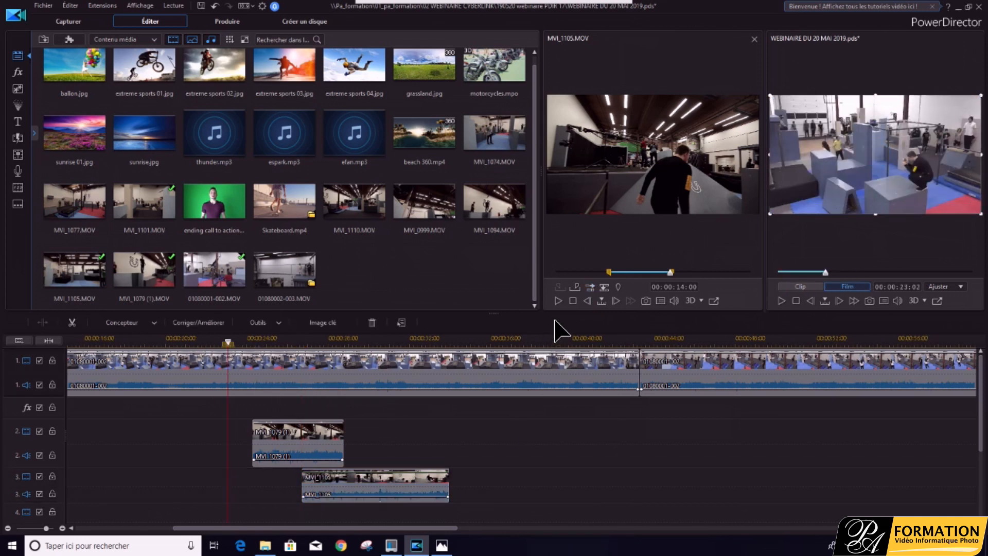
left_click(557, 301)
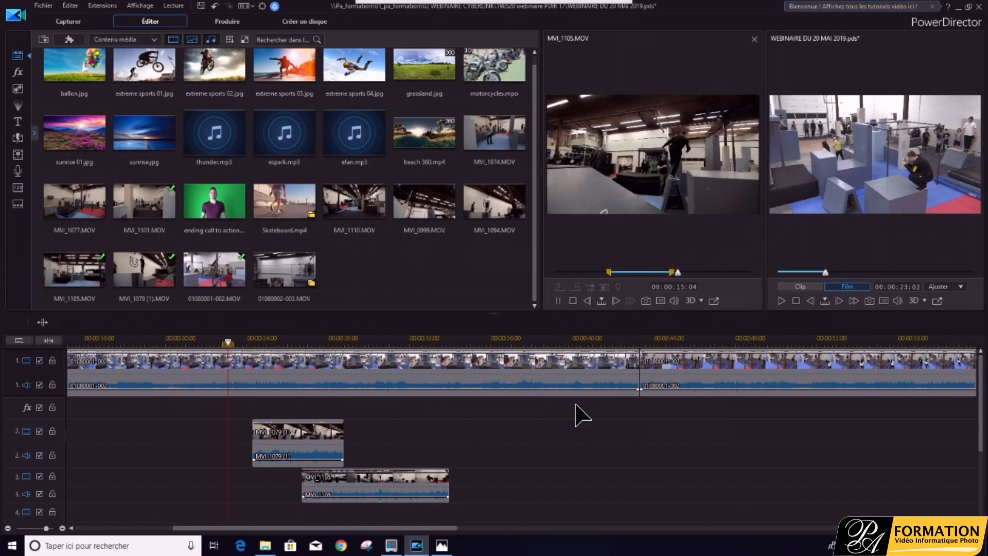
left_click(558, 301)
left_click(781, 301)
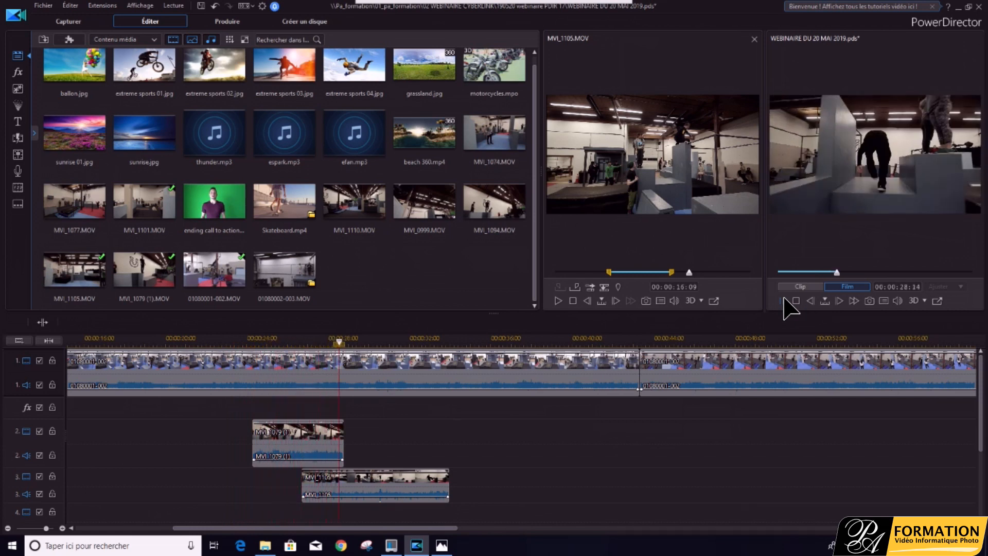
left_click(784, 300)
- Shrink the MVI_1105 clip on track 3 to a small overlay in the upper-right part of the frame, level with the other overlay
left_click(419, 493)
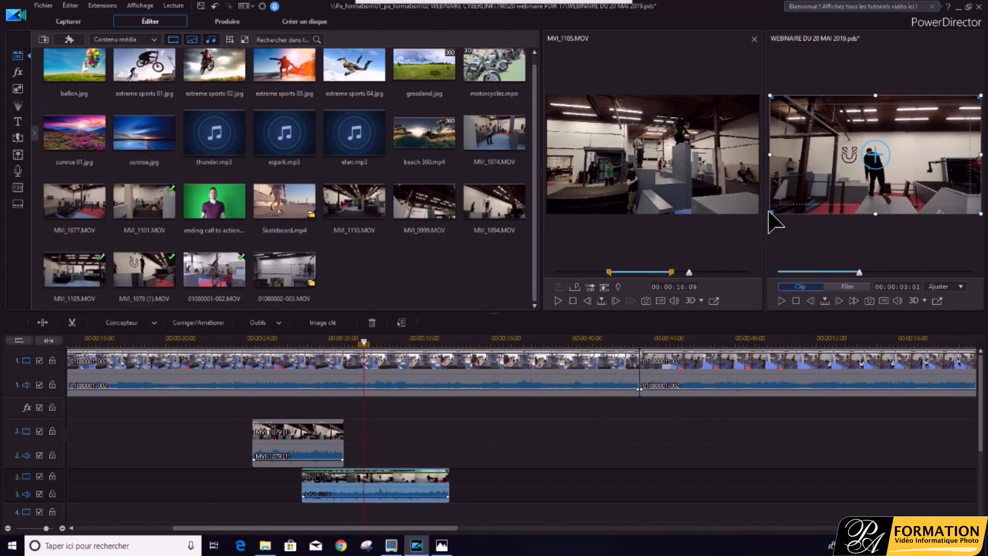
left_click_drag(771, 212, 891, 149)
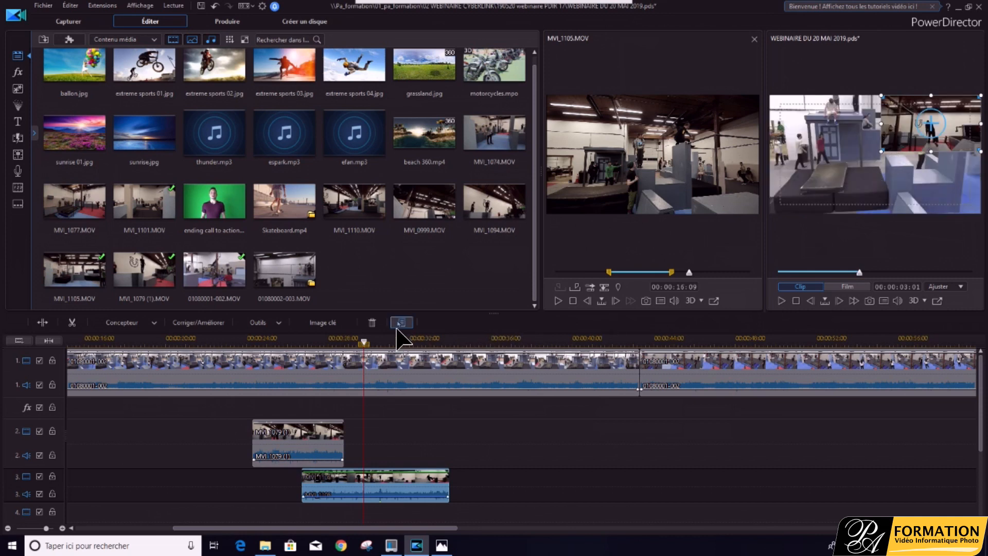
left_click_drag(364, 342, 320, 348)
left_click(360, 481)
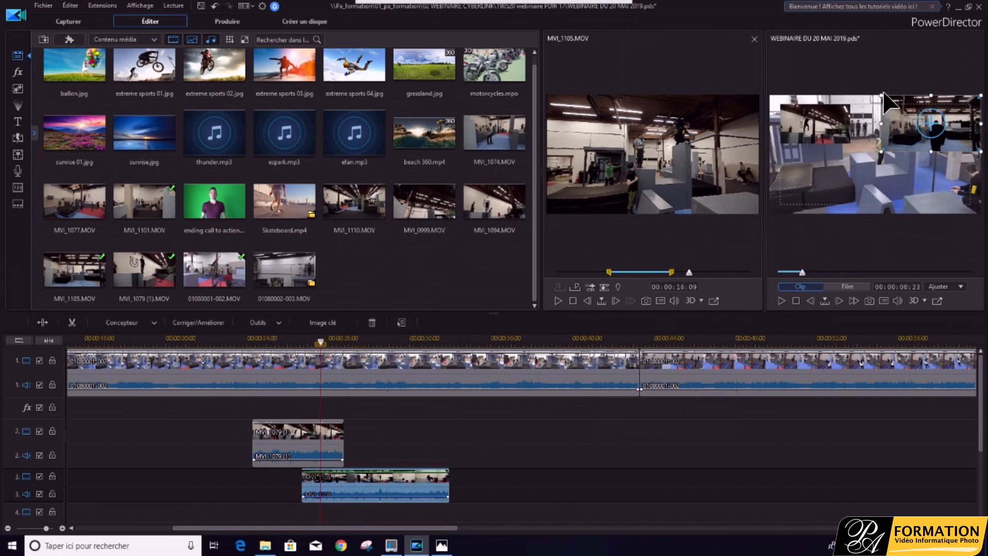
left_click_drag(883, 95, 898, 109)
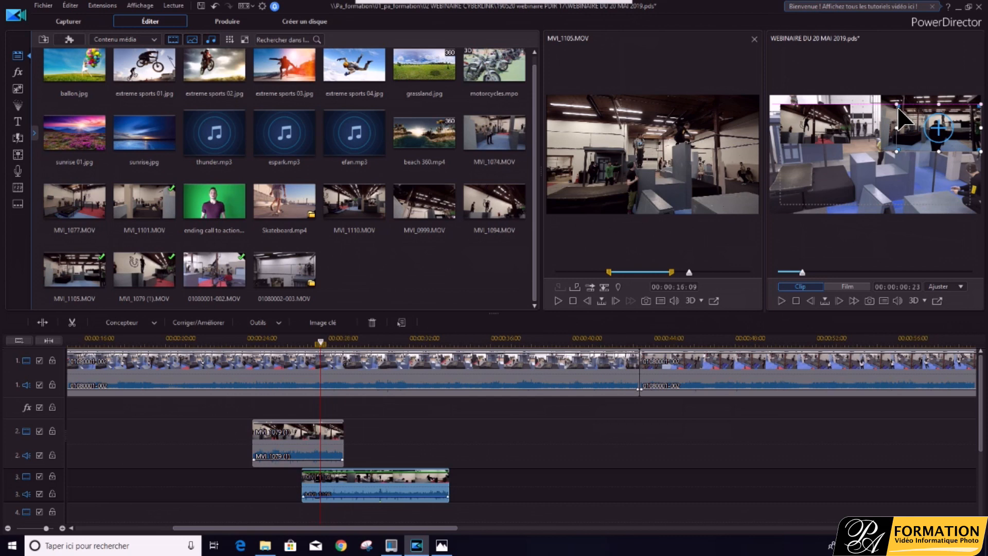
left_click_drag(896, 147, 911, 143)
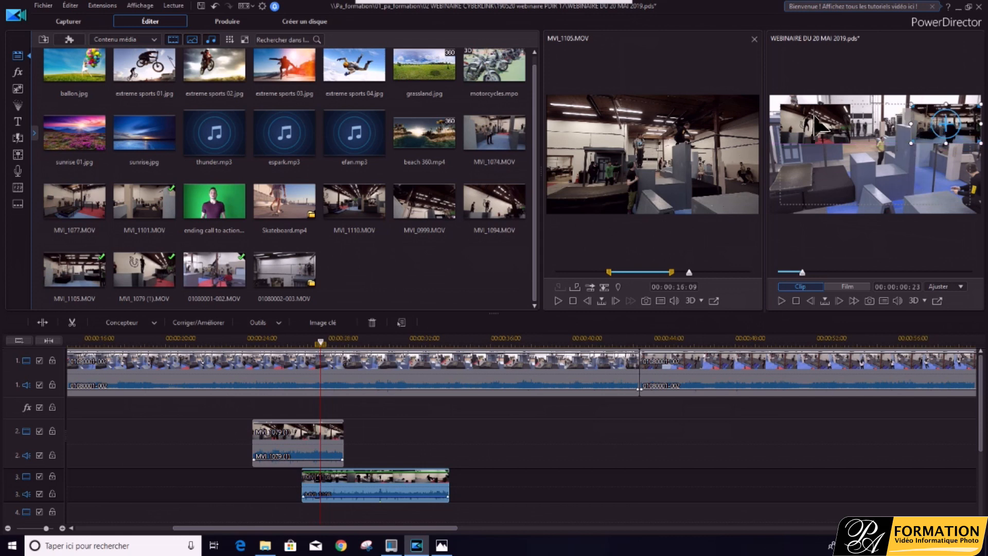
- Play the film from just after the start of the track 2 clip to check both overlays
left_click(273, 343)
left_click(782, 300)
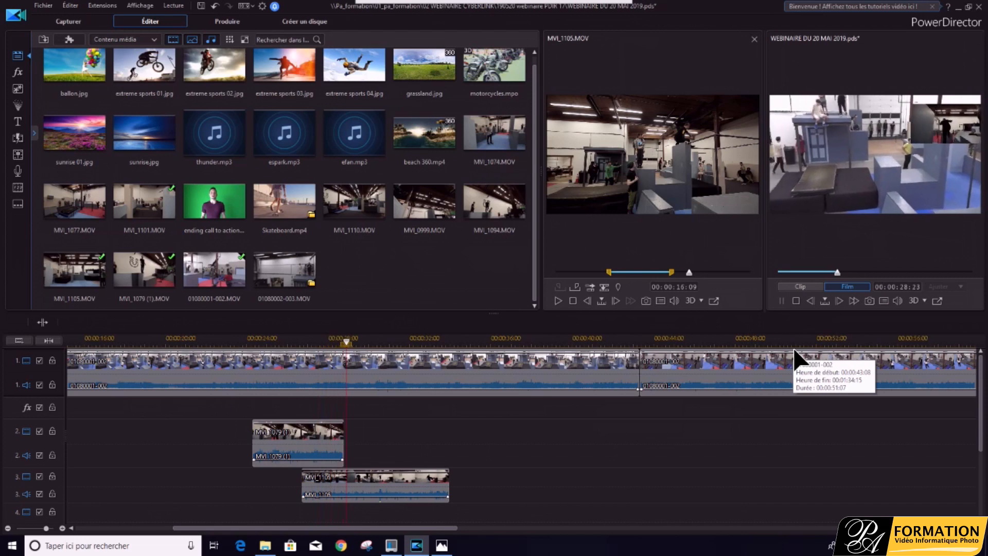
left_click(782, 301)
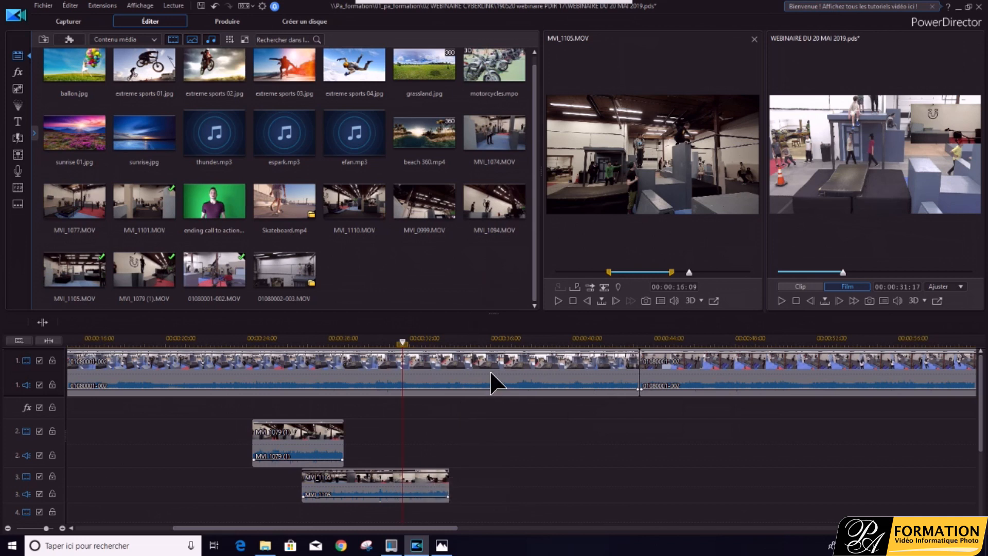
- Extend the in and out marks of 01080001-002.MOV to the full video length and delete all its markers
left_click(492, 383)
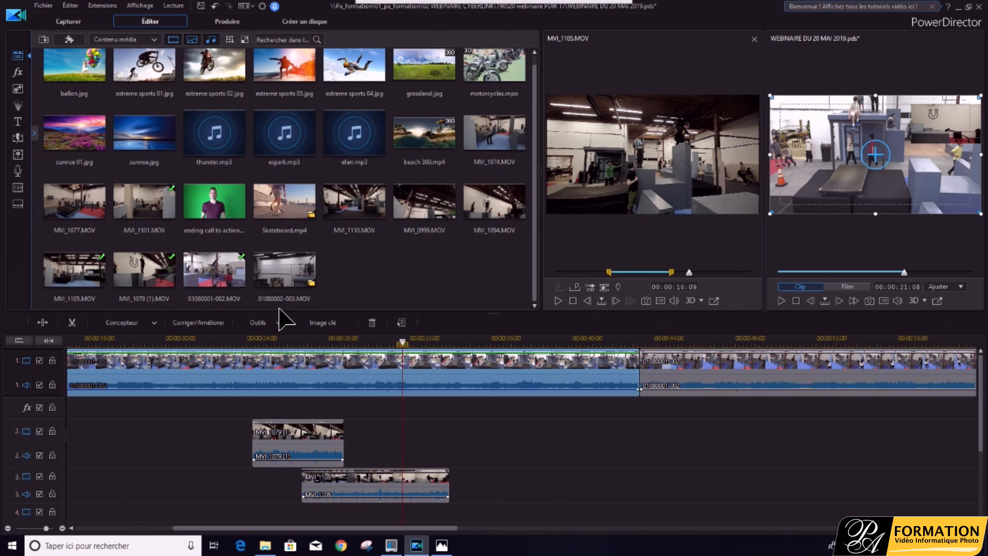
left_click(216, 270)
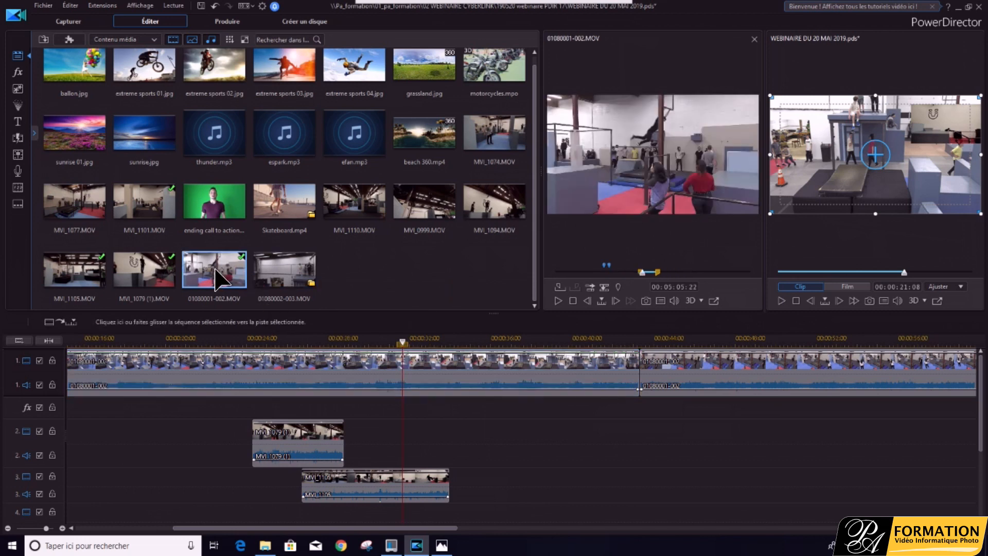
left_click(641, 271)
left_click_drag(642, 271, 577, 273)
left_click_drag(642, 272, 566, 276)
left_click_drag(664, 275, 750, 273)
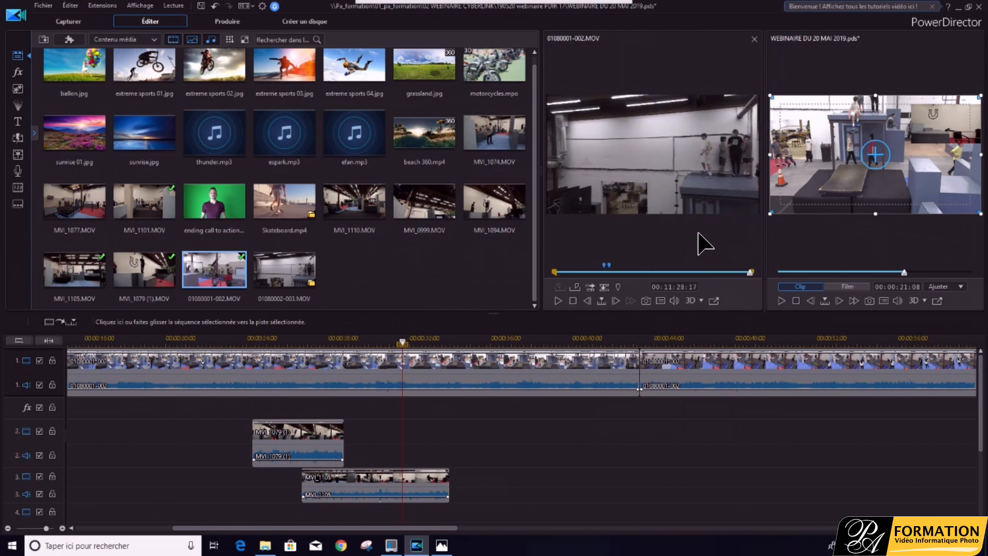
right_click(610, 266)
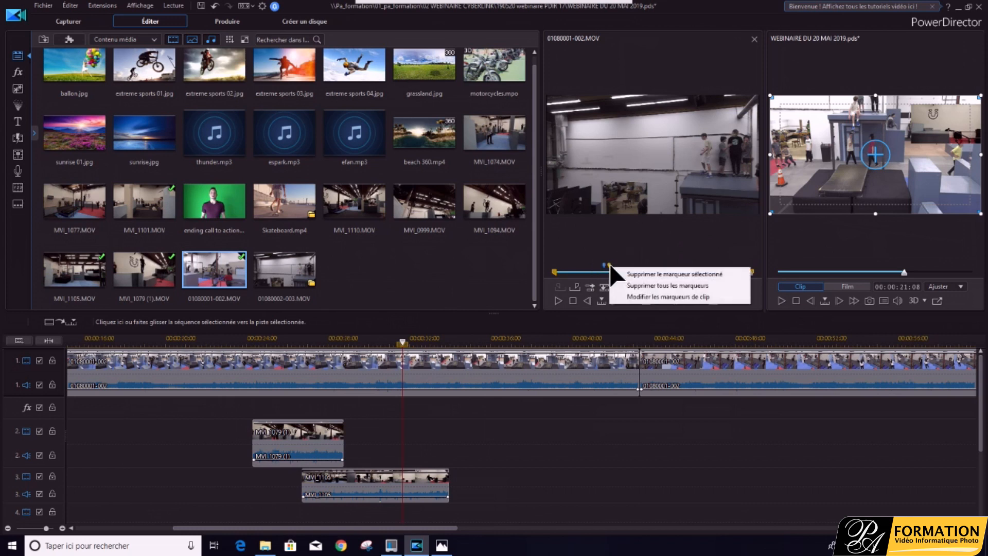
left_click(657, 285)
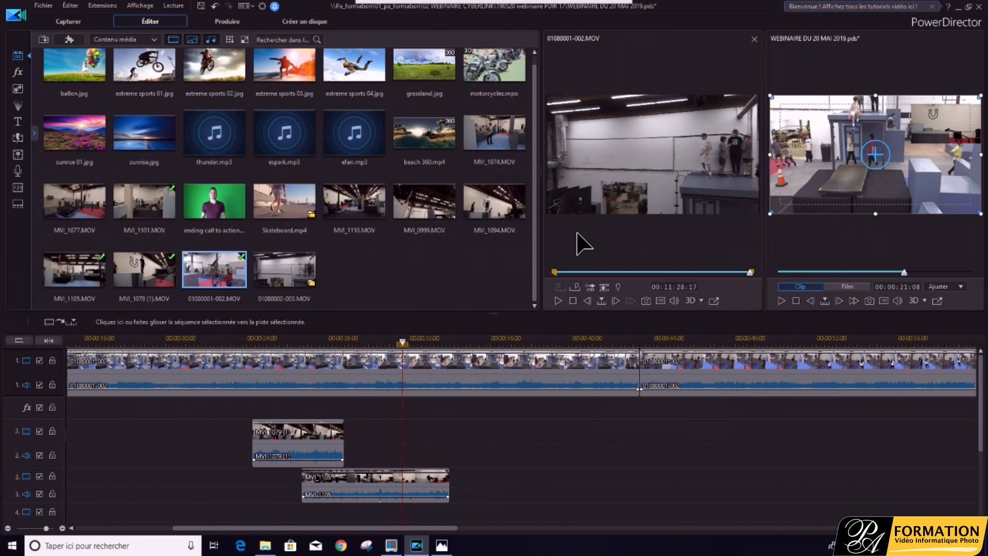
- Set the in mark of 01080001-002.MOV to 00:01:31:14 and add a marker there with the remark "entree magasin"
left_click(557, 273)
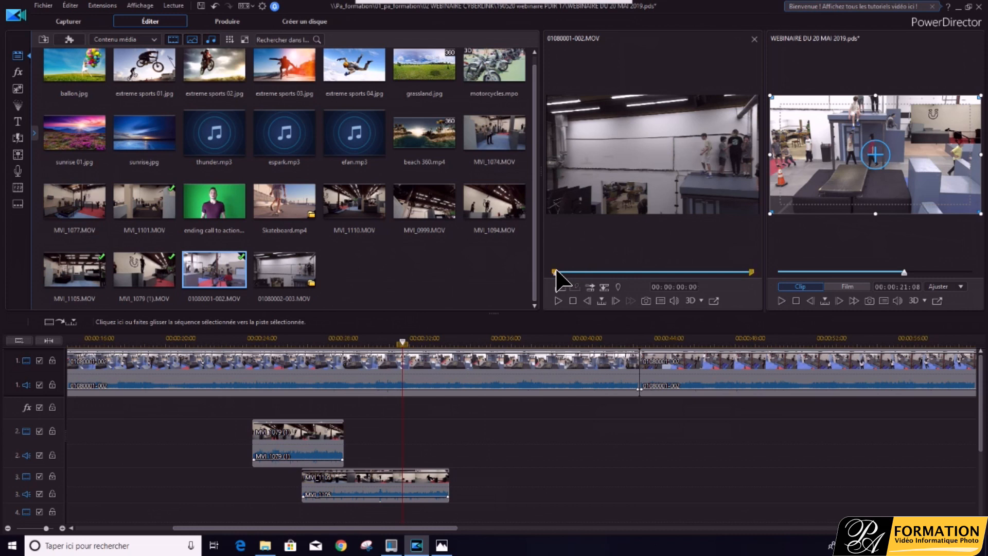
mouse_move(559, 272)
left_mouse_down()
mouse_move(590, 273)
mouse_move(580, 273)
left_mouse_up()
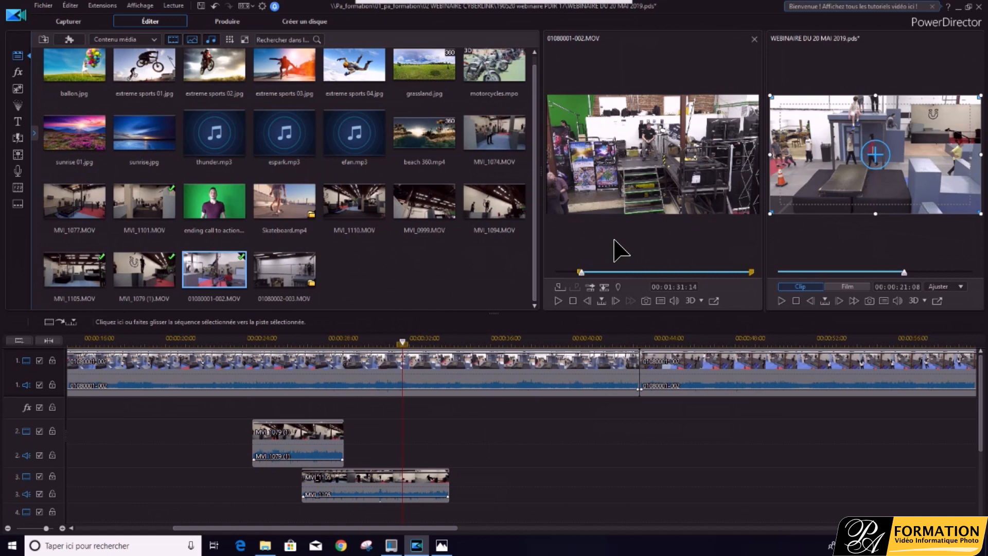
left_click(619, 286)
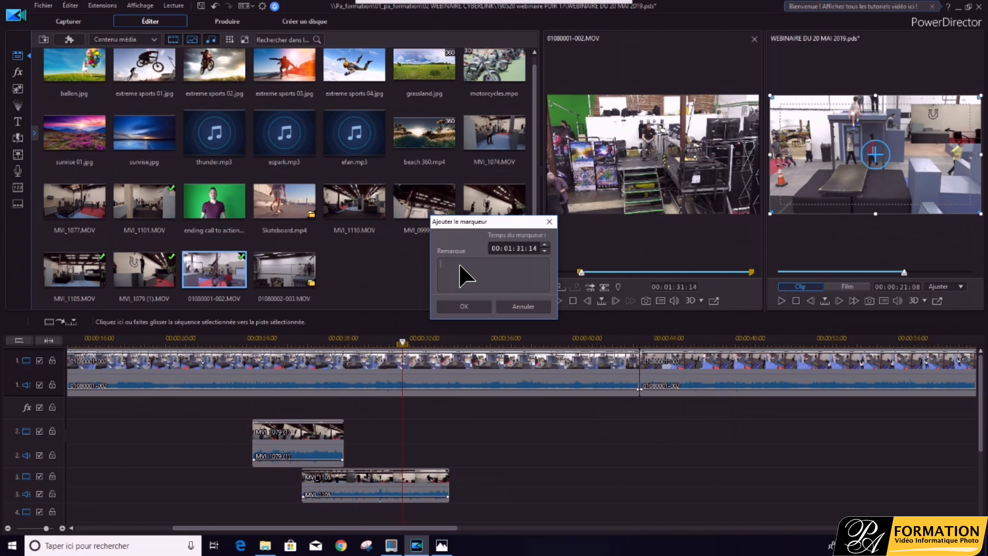
type("entree magasin")
left_click(477, 306)
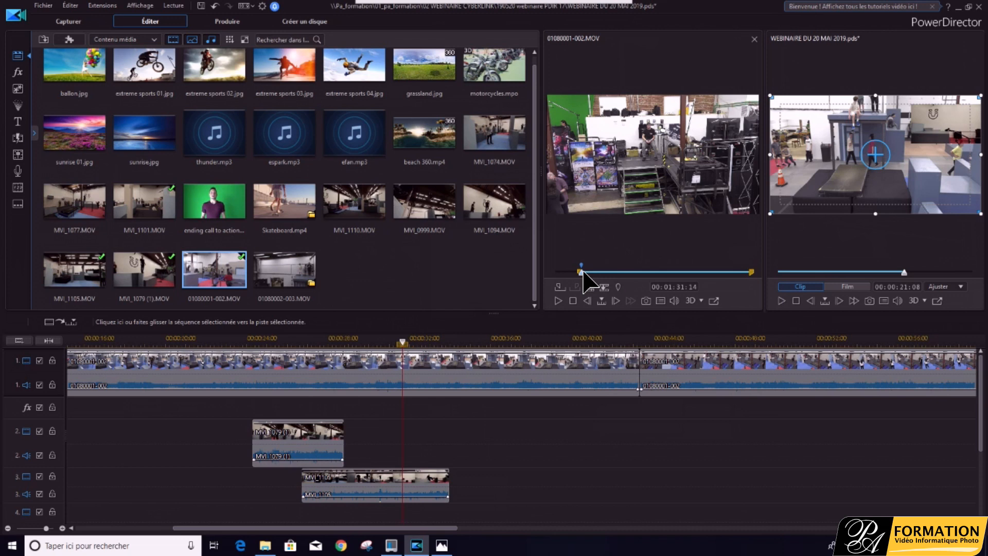
- Add a marker at 00:02:55:21 in 01080001-002.MOV with the remark "salle de sport"
left_click_drag(583, 273, 606, 277)
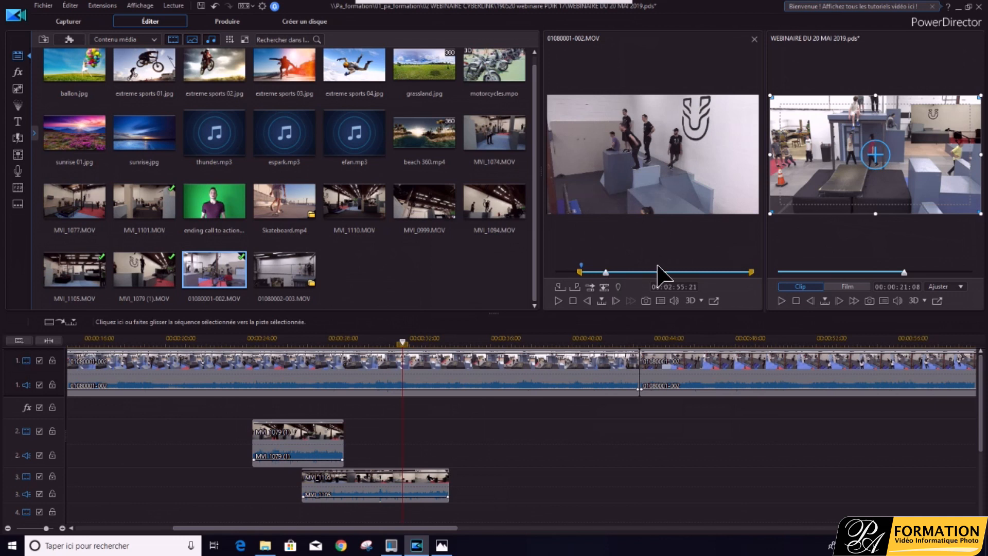
left_click(618, 287)
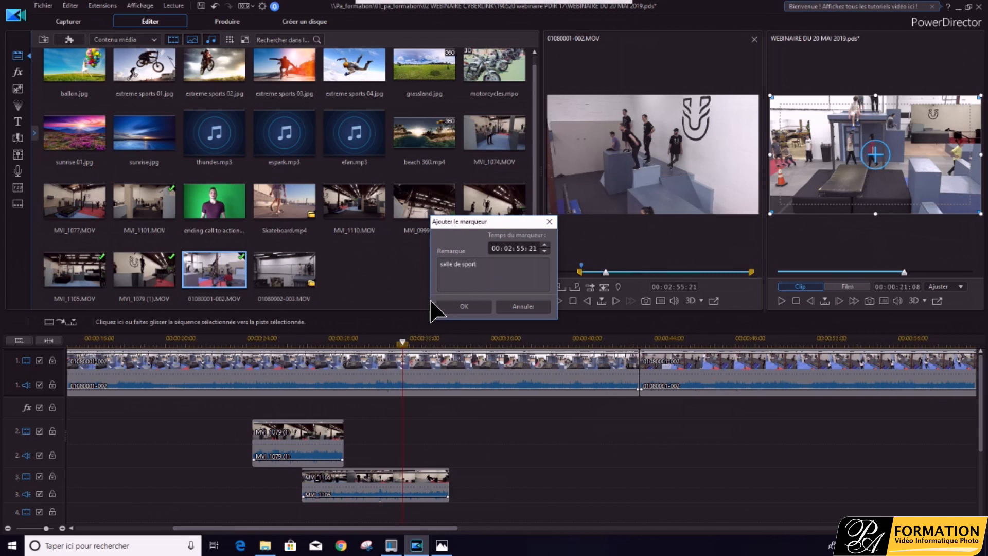
left_click(463, 306)
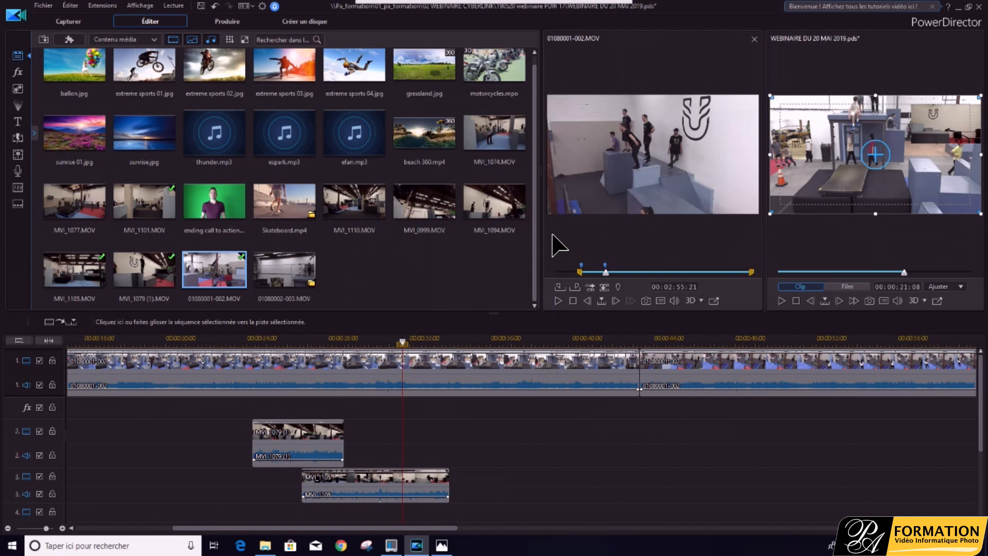
- Set the out mark of 01080001-002.MOV to 00:01:59:01, after the "entree magasin" marker
mouse_move(605, 264)
left_click(624, 271)
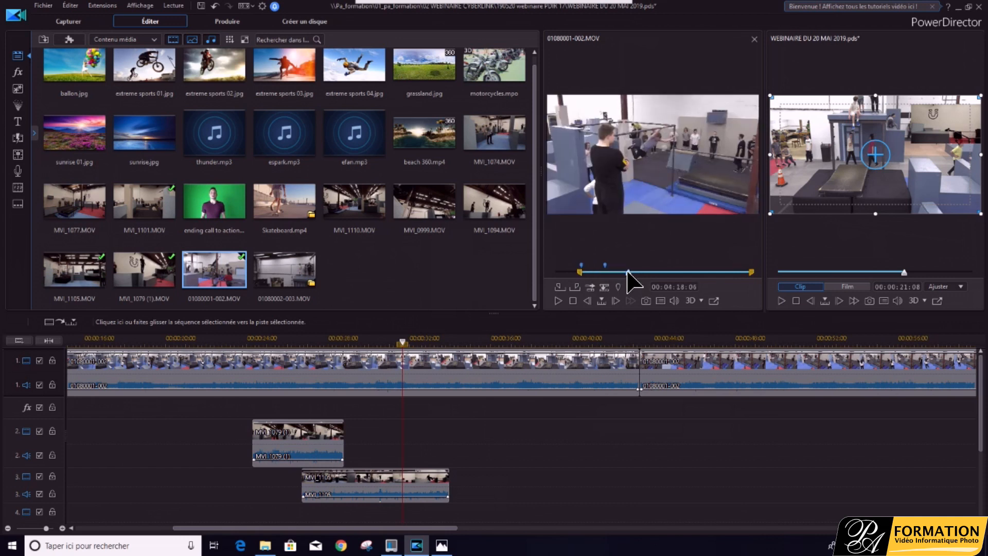
mouse_move(605, 266)
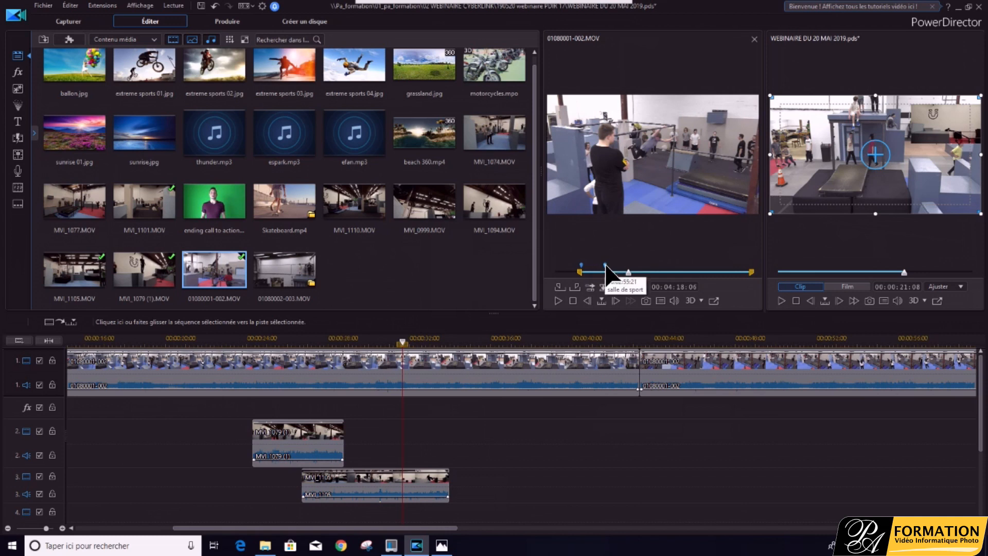
mouse_move(581, 271)
left_mouse_down()
mouse_move(597, 272)
mouse_move(582, 271)
left_mouse_up()
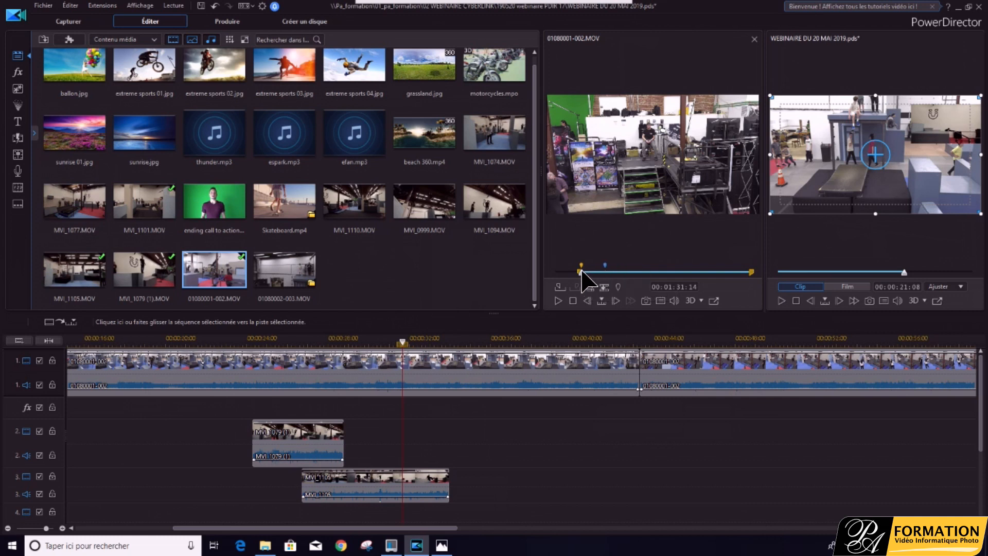
left_click_drag(582, 273, 590, 281)
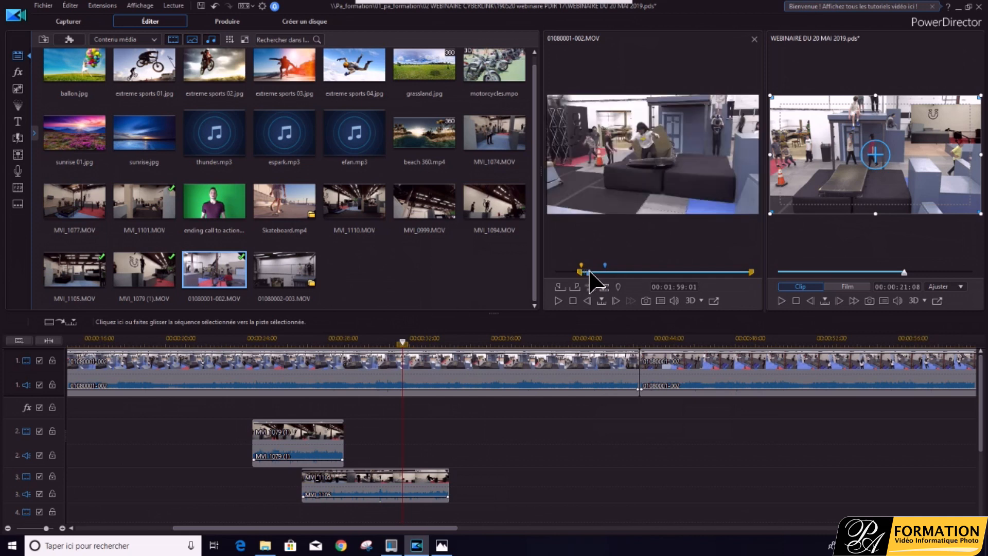
left_click(576, 287)
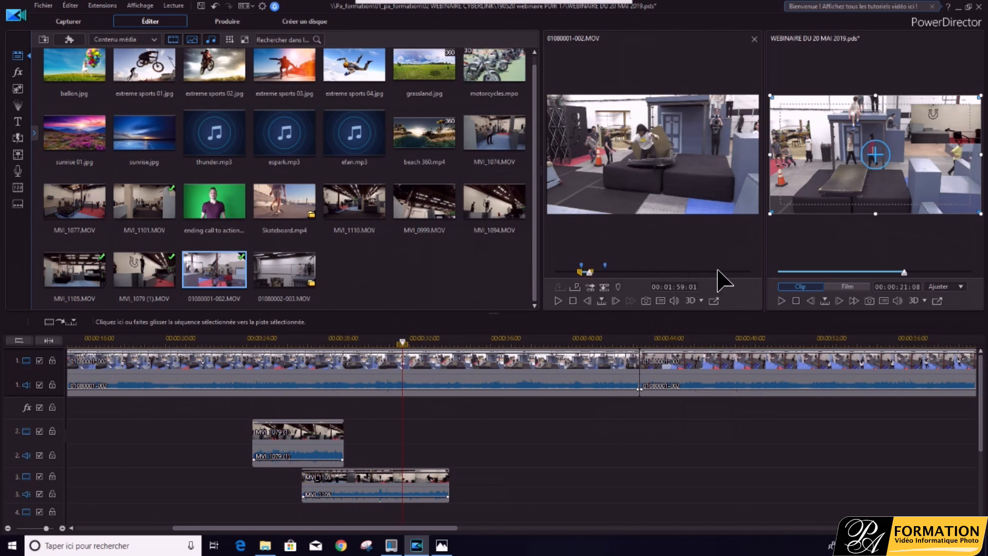
- Set the out mark of 01080001-002.MOV at the "salle de sport" marker and its in mark at the "entree magasin" marker
left_click(606, 266)
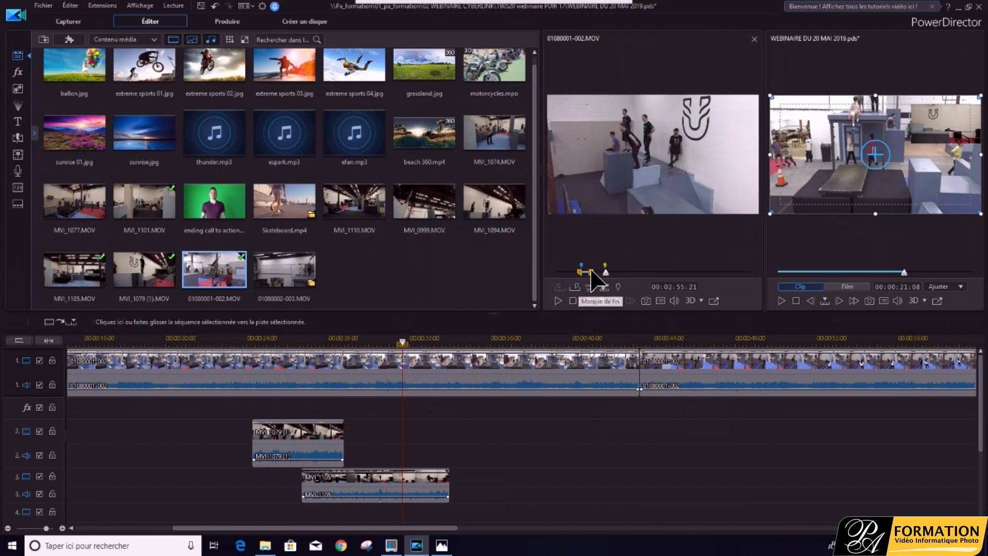
left_click(573, 285)
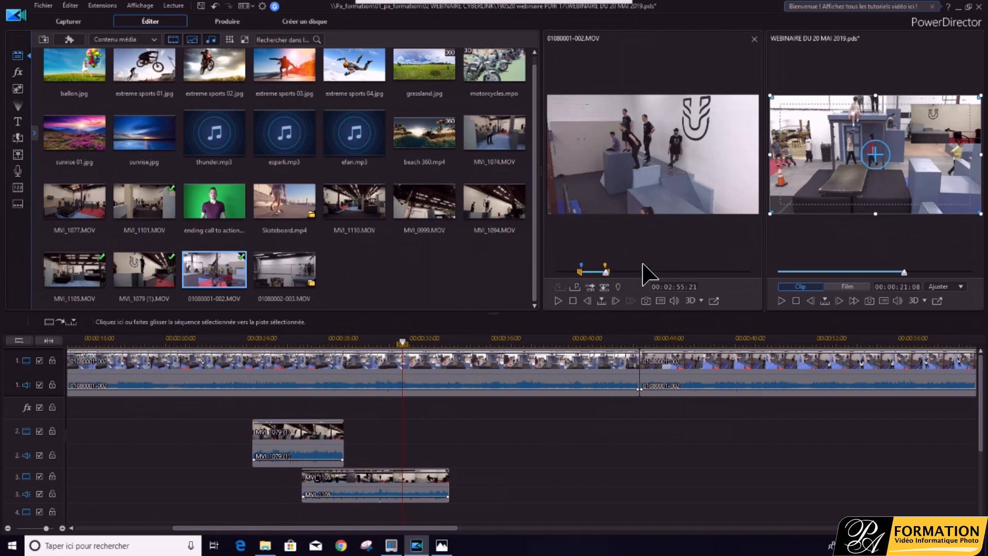
left_click_drag(579, 271, 564, 271)
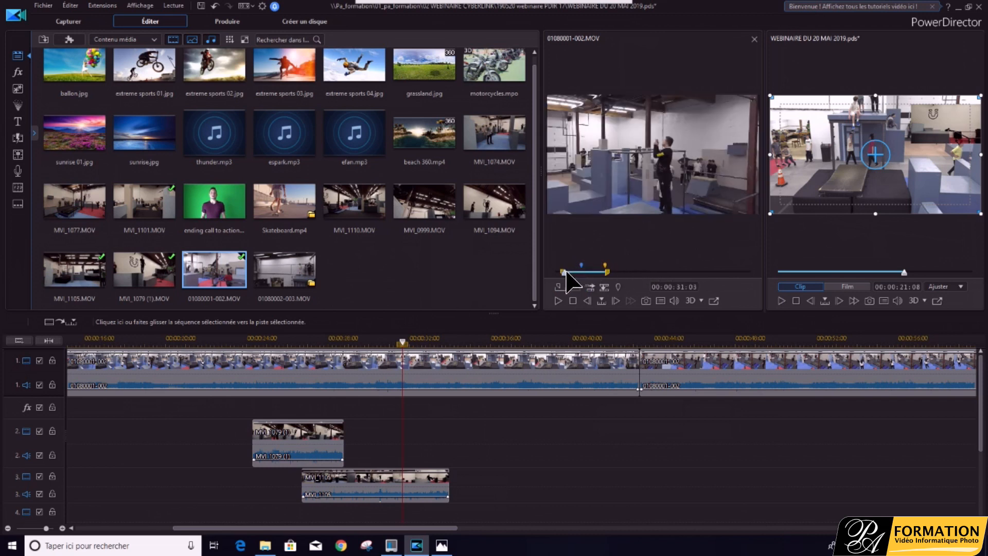
left_click(581, 265)
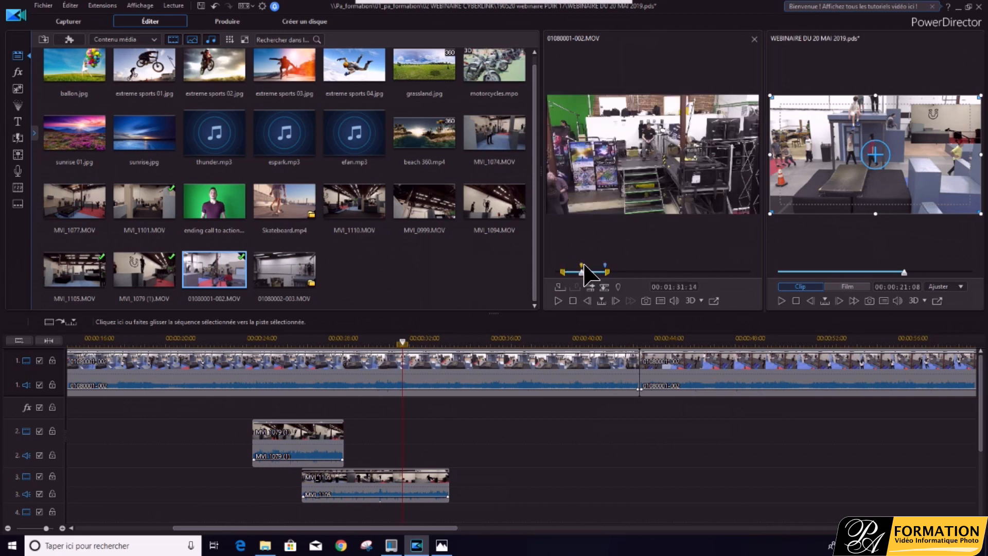
left_click(559, 287)
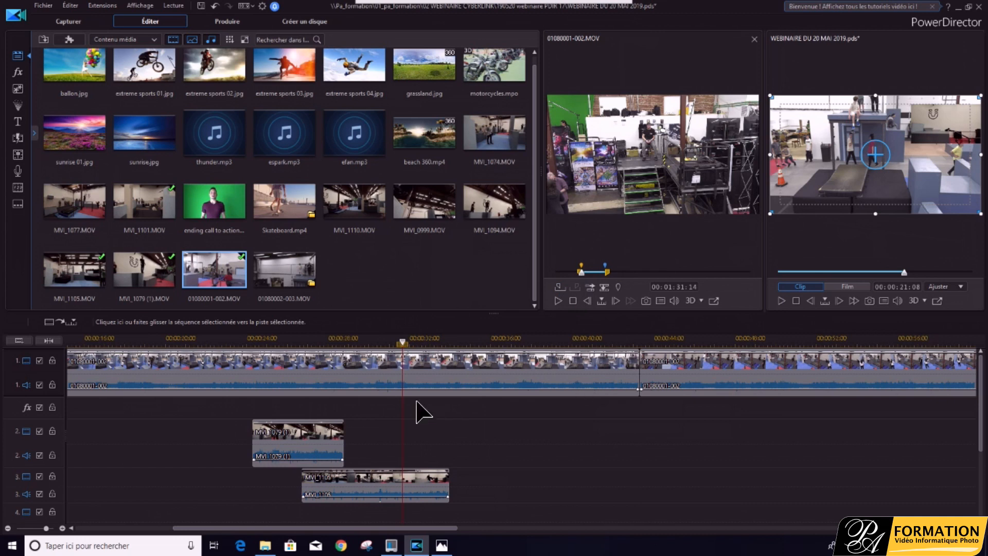
- Insert the marked segment of 01080001-002.MOV as an overlay on track 2 at 00:00:34:01, just after the track 3 clip
left_click(525, 442)
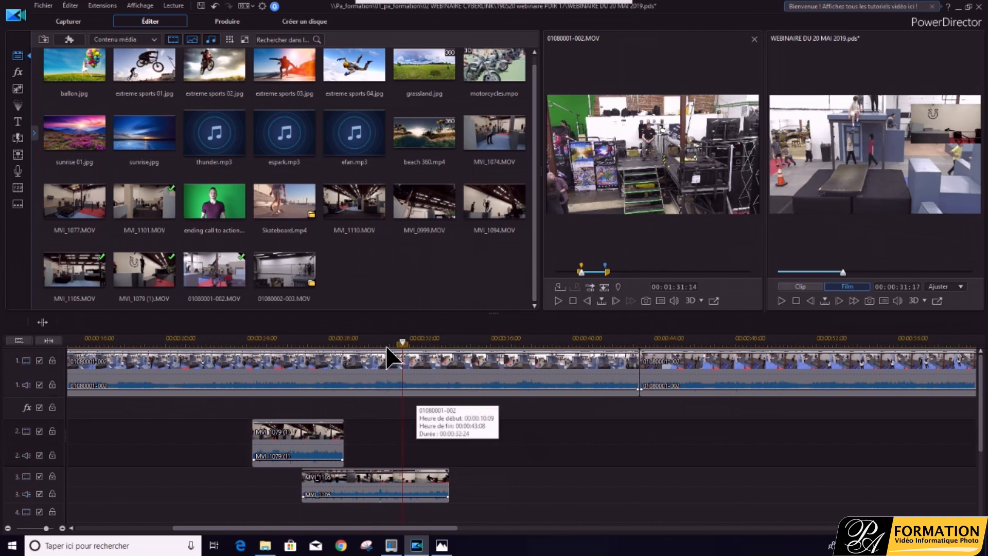
left_click(467, 352)
left_click_drag(467, 352, 450, 354)
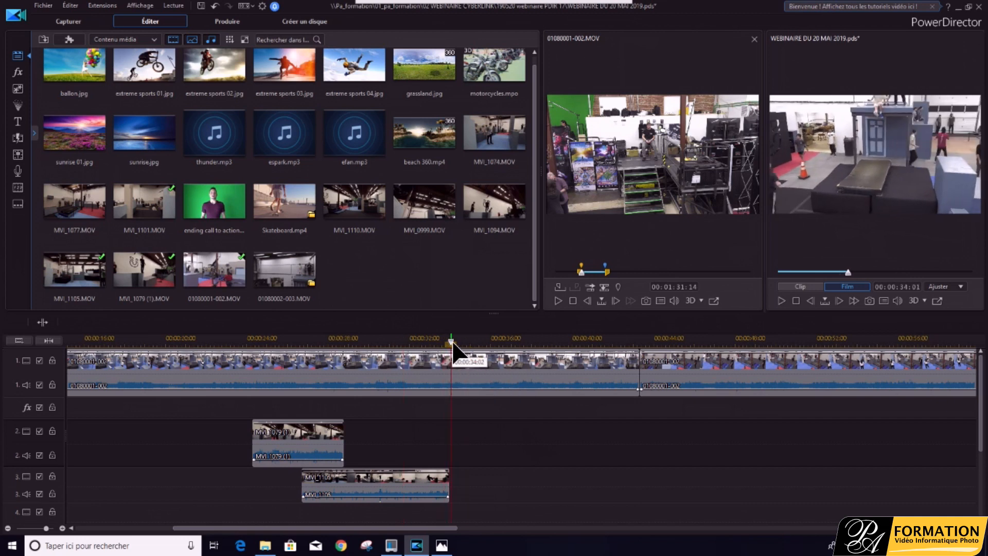
left_click_drag(590, 289, 581, 432)
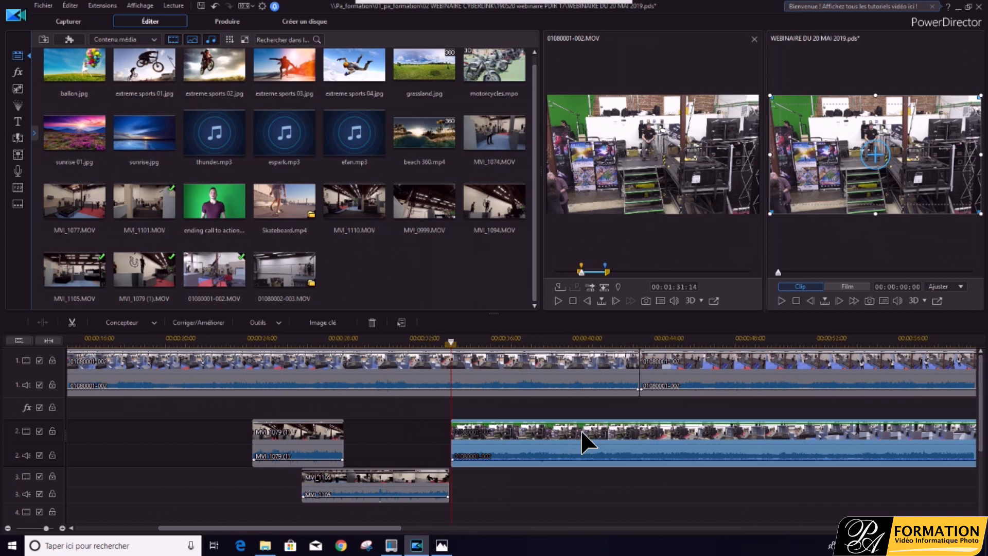
- Save the project and hide the library preview window
left_click(338, 442)
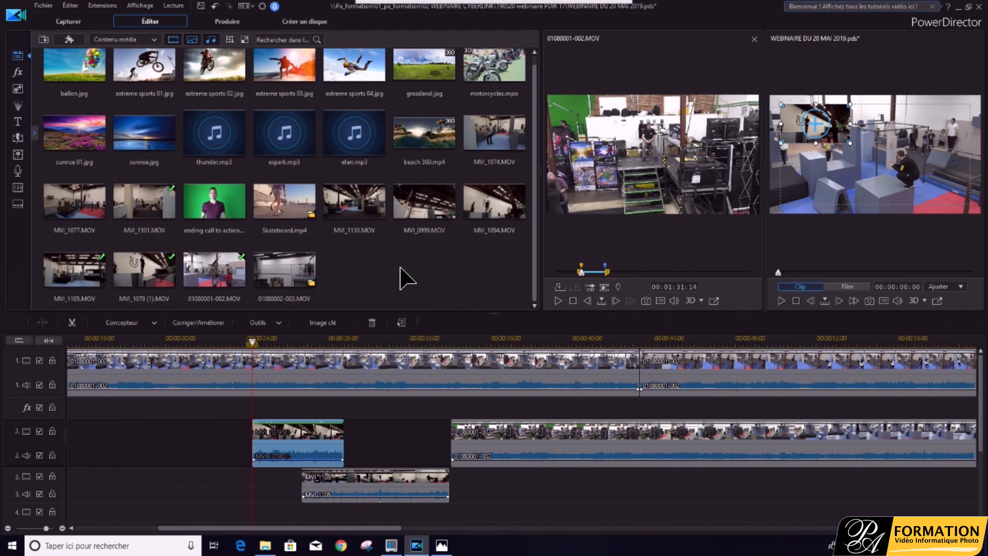
left_click(471, 342)
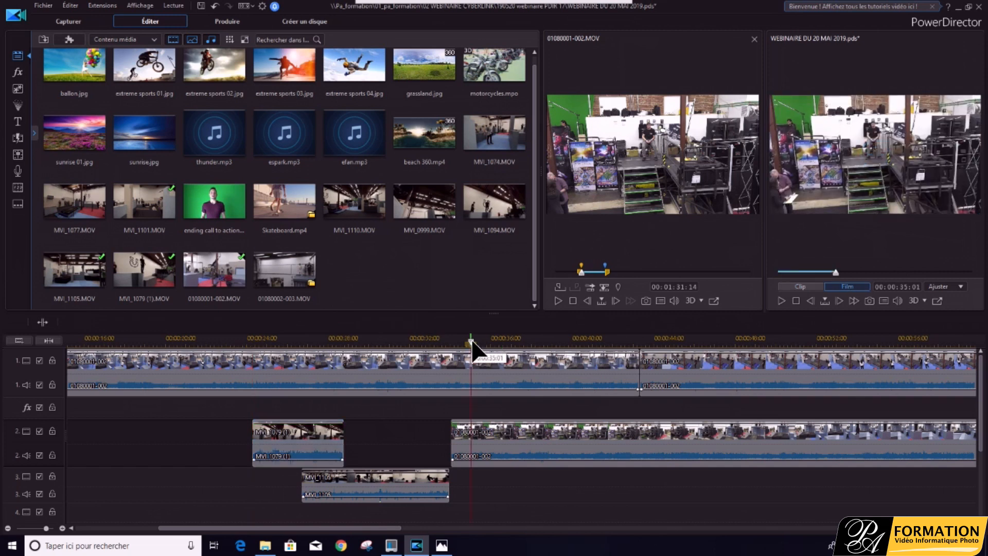
left_click(44, 7)
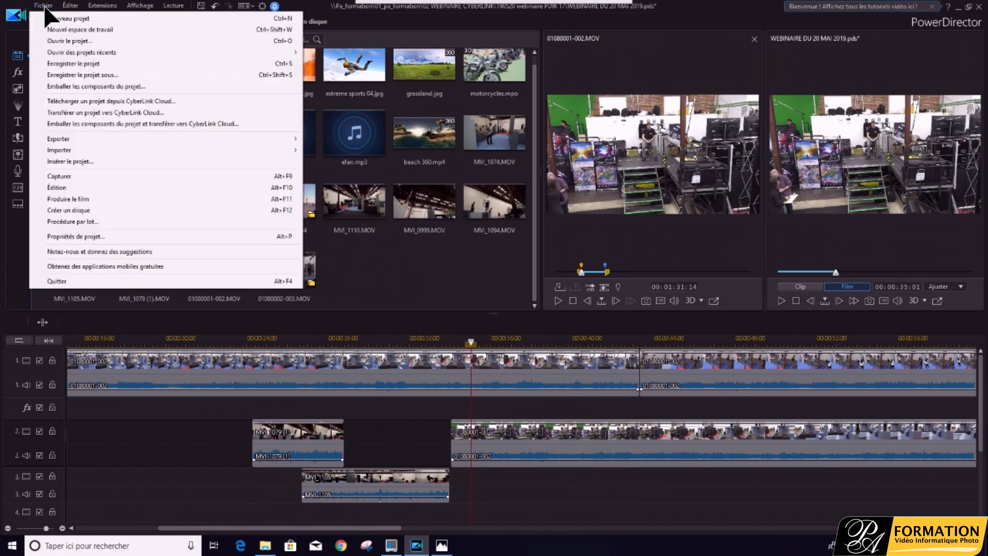
left_click(75, 63)
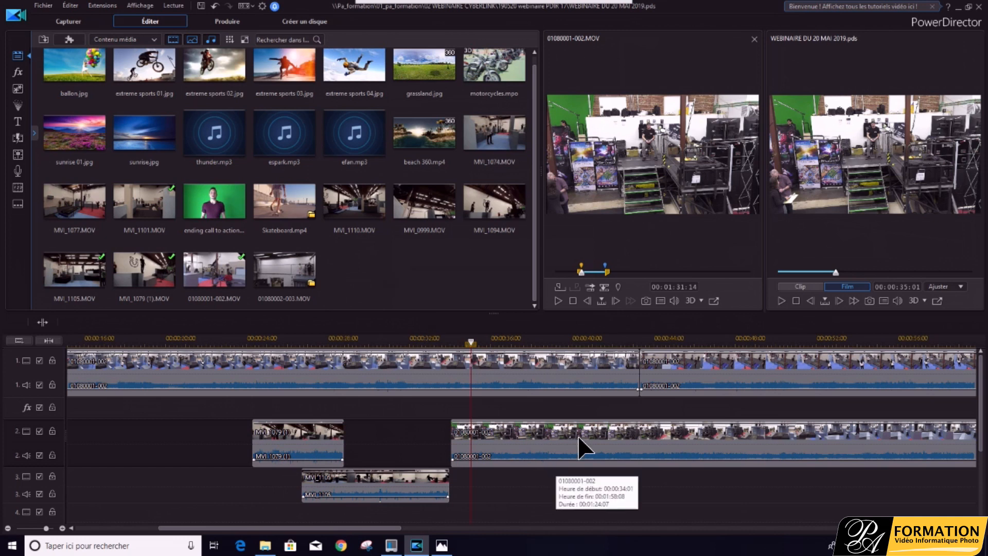
left_click(140, 6)
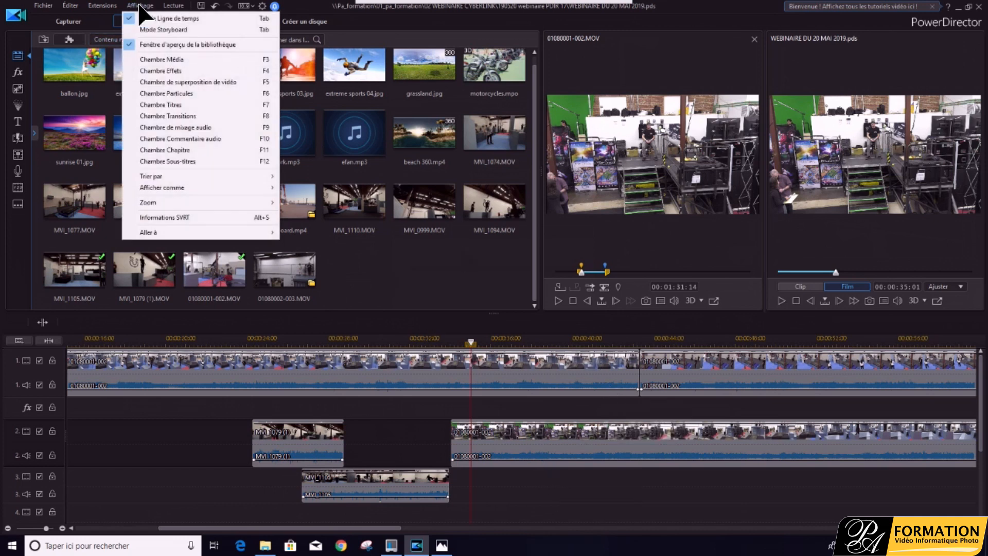
left_click(199, 44)
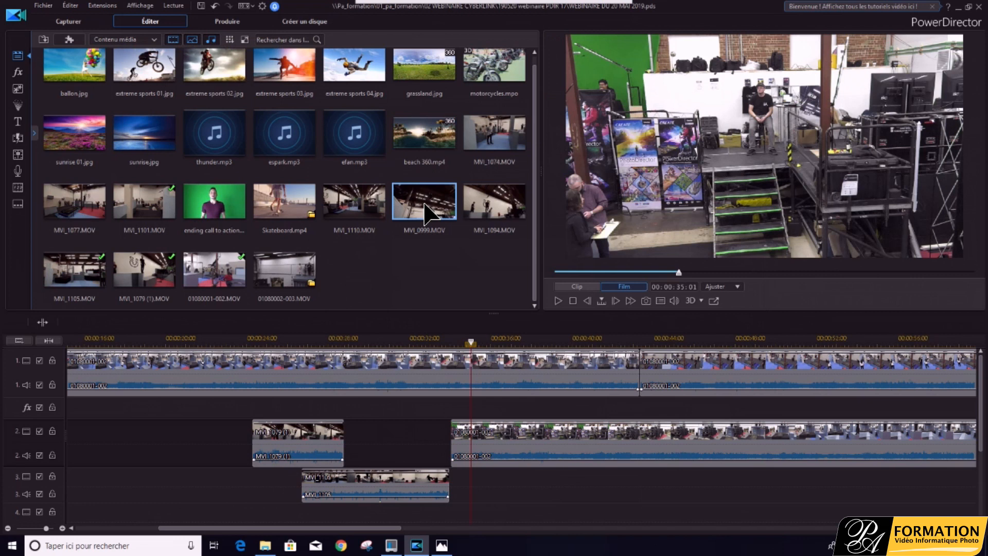
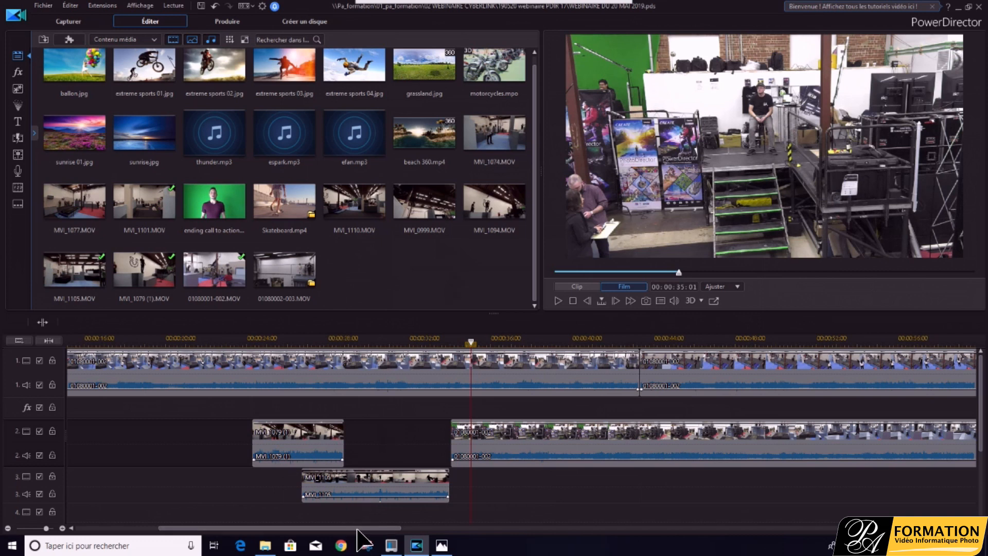
- View the film at 00:00:05:16 and 00:00:12:13, and save the project
left_click_drag(383, 527, 224, 535)
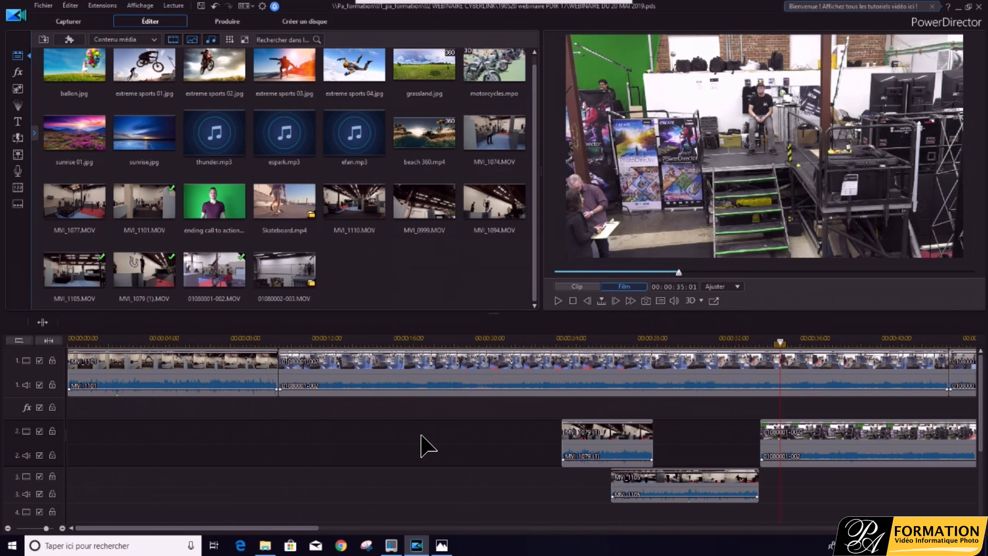
left_click(182, 340)
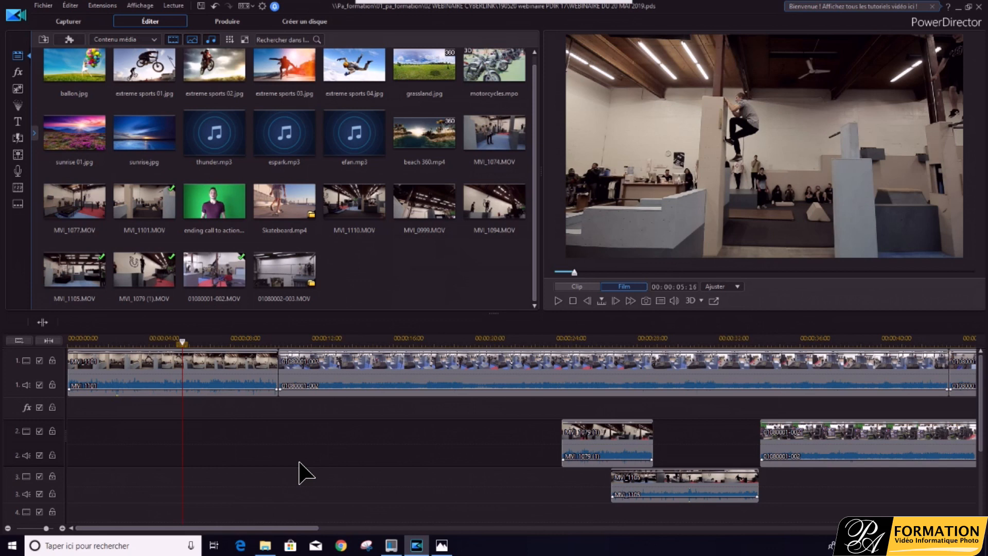
left_click(321, 342)
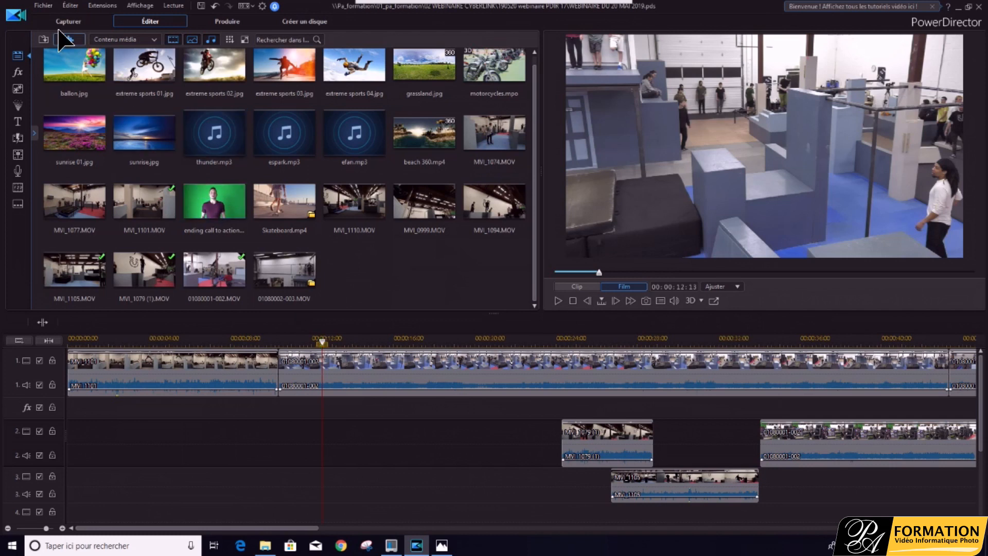
left_click(43, 6)
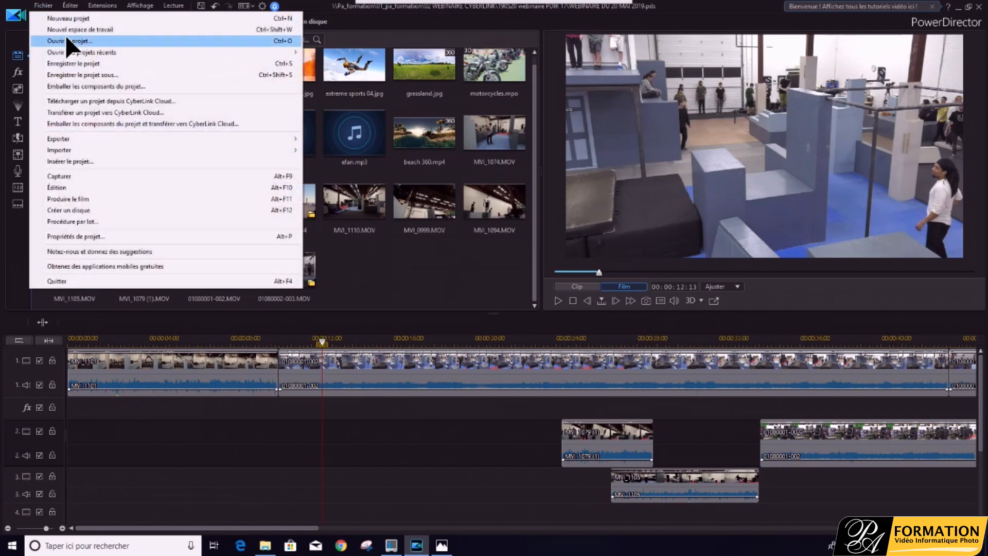
left_click(72, 63)
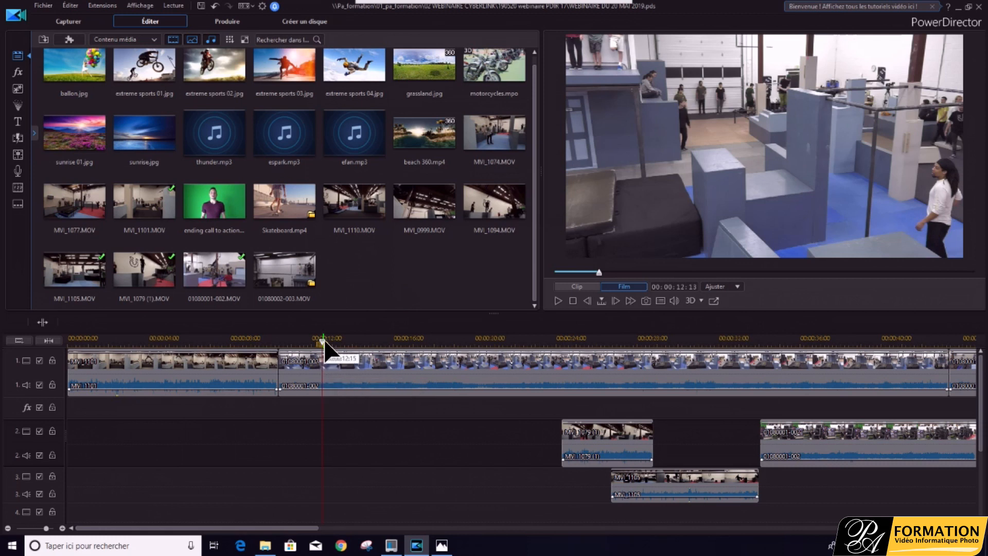
- Return the playhead to the start of the film and look at the text-only title templates
left_click_drag(323, 343, 54, 347)
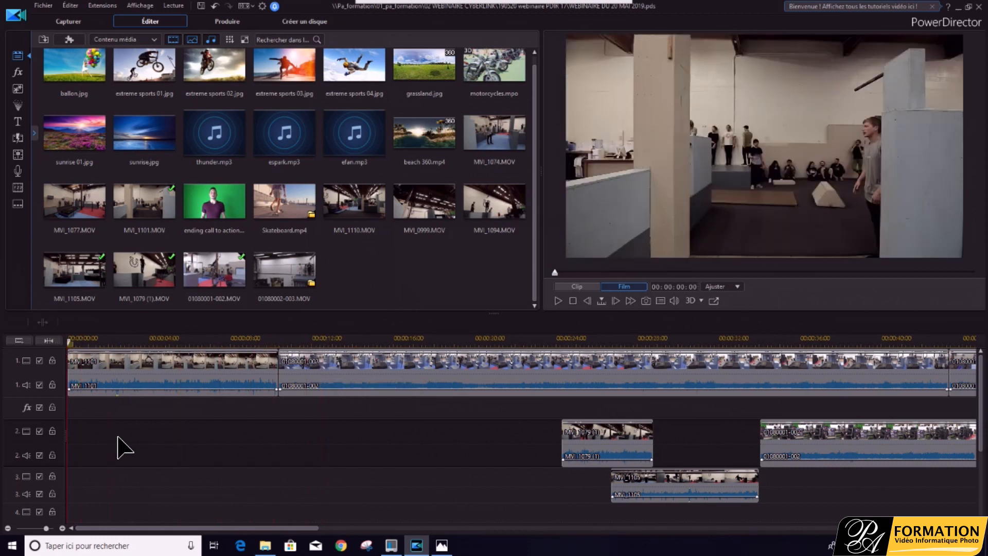
left_click(92, 372)
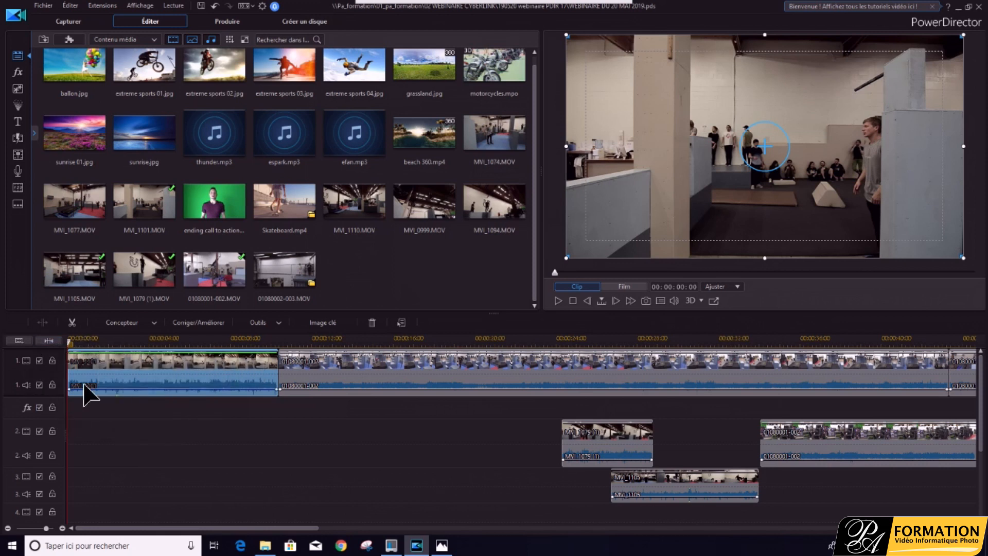
left_click(18, 122)
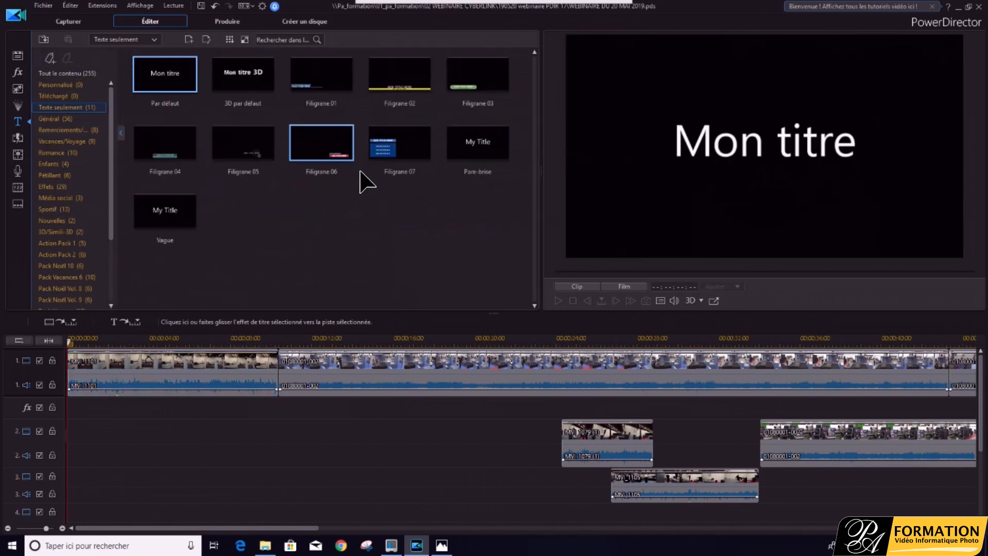
left_click(20, 57)
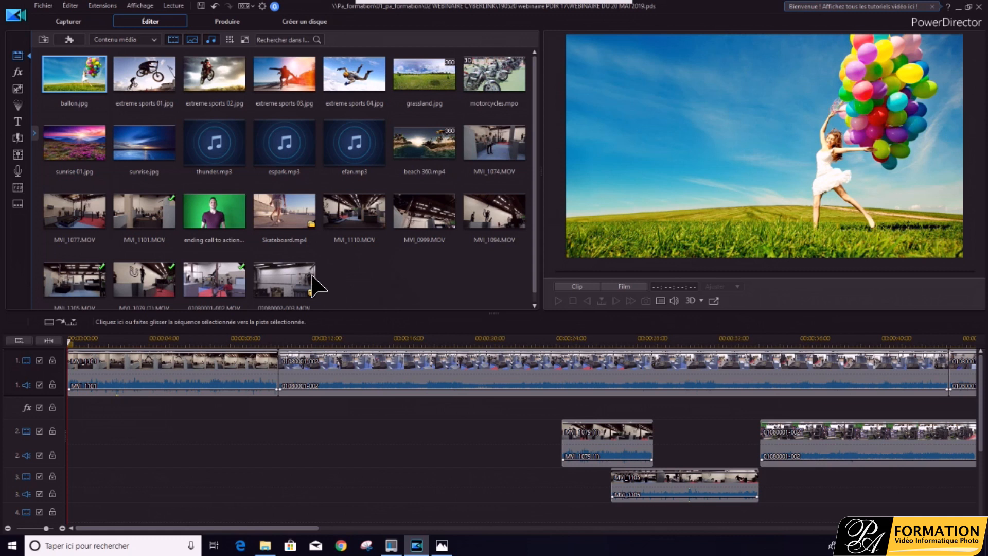
- Insert the project file Opening from the NestedProject\Opening folder at the start of the timeline
left_click(44, 6)
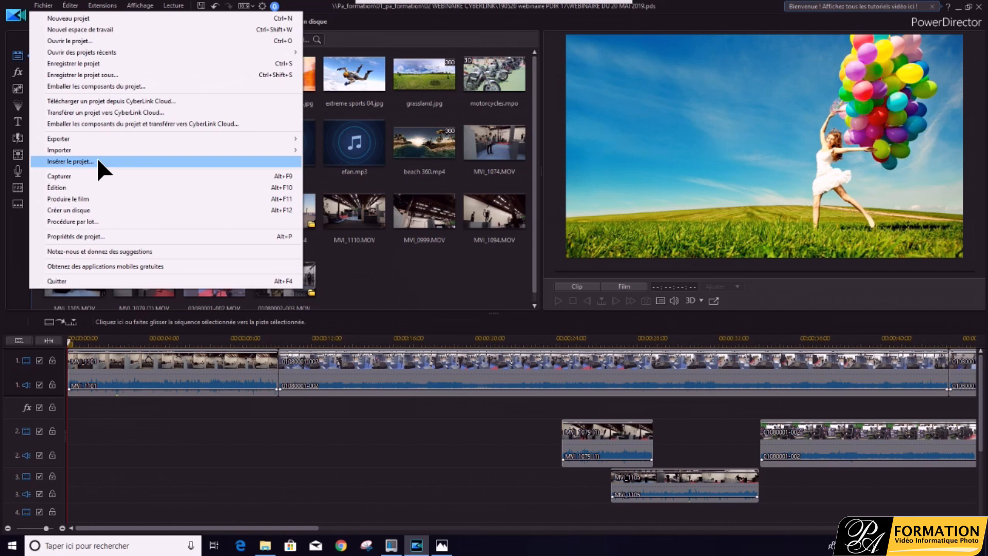
left_click(77, 161)
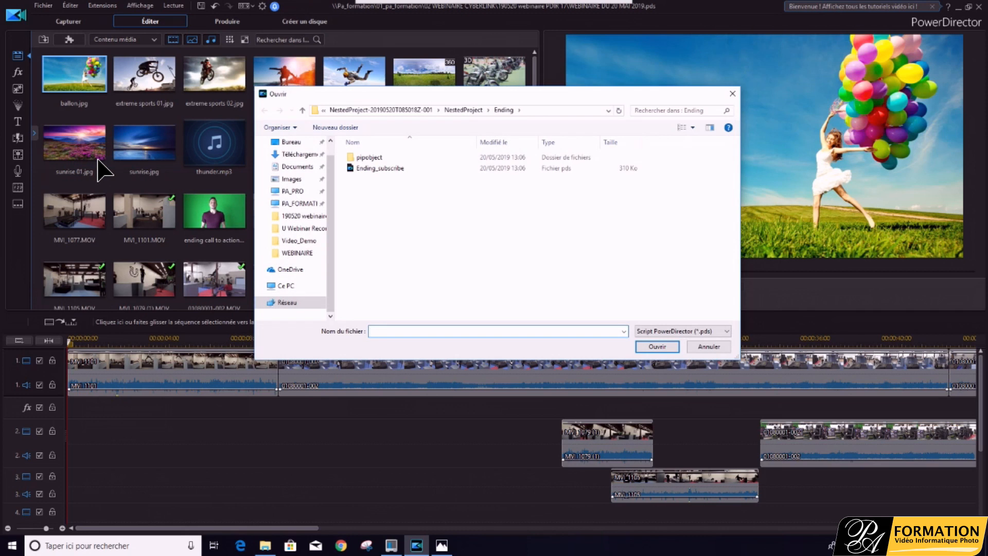
left_click(464, 110)
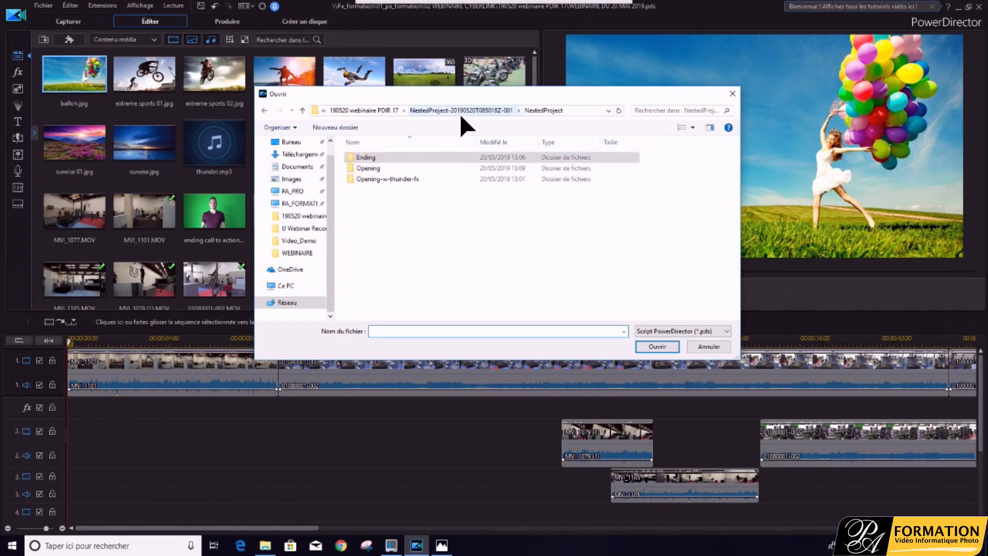
double_click(361, 168)
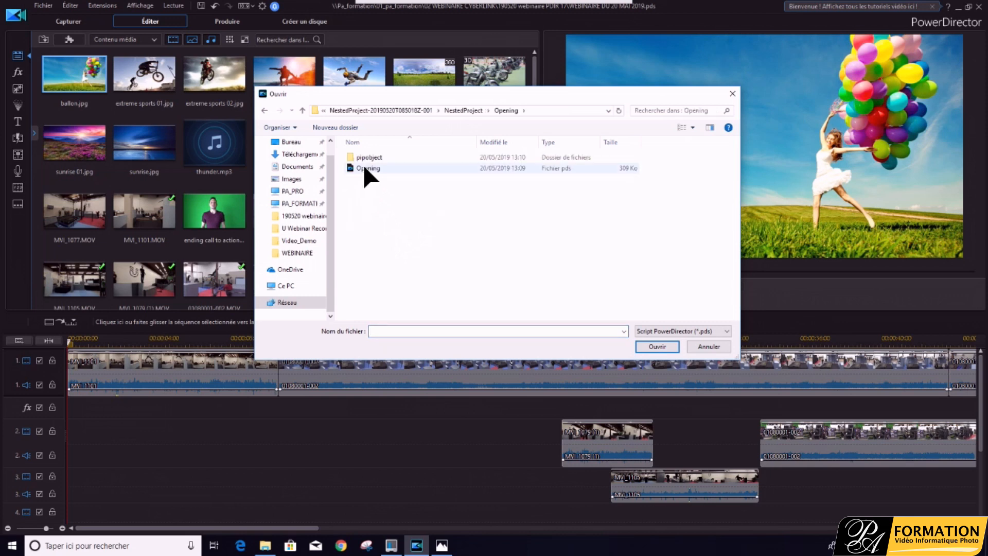
left_click(365, 169)
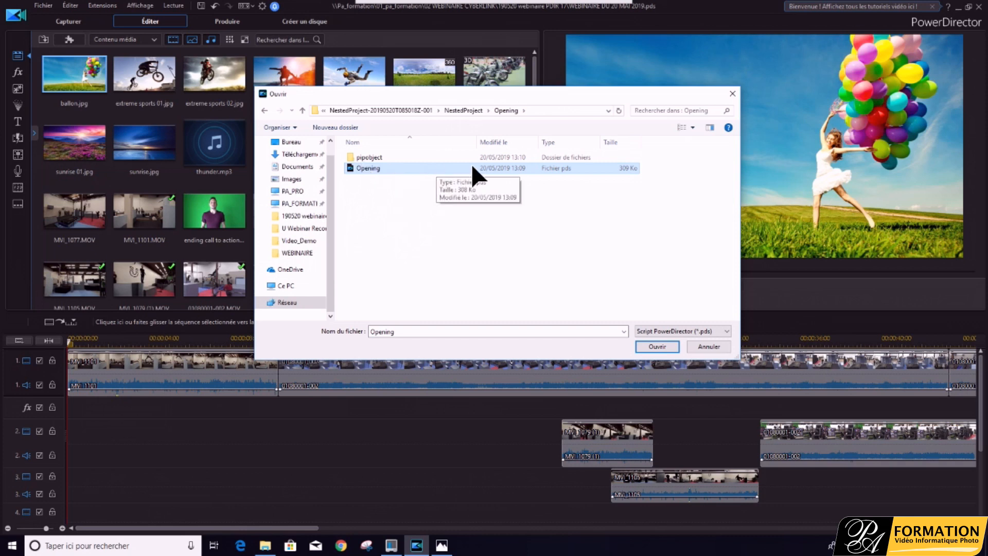
left_click(658, 349)
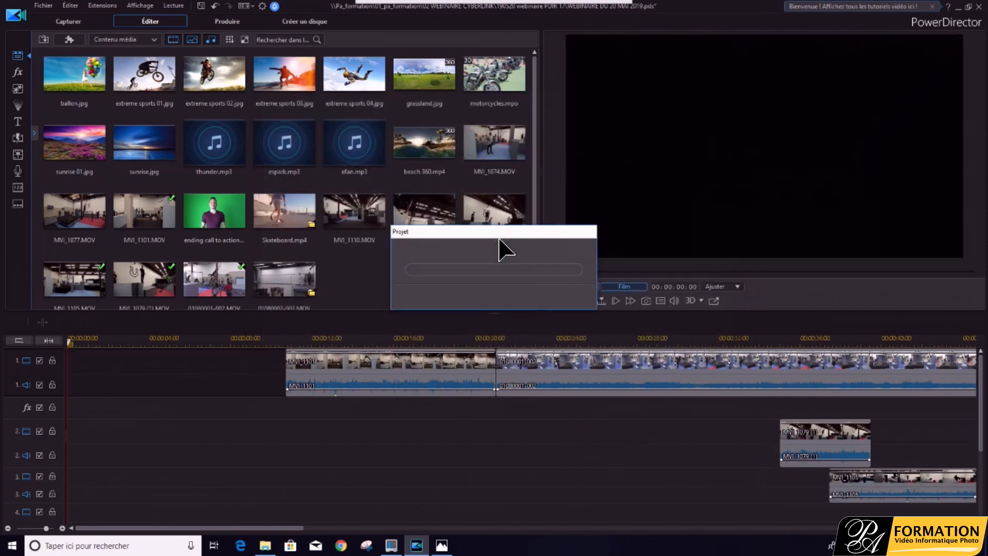
- Play the film from its start through the inserted Opening clip, and set the playhead to 00:00:03:20
left_click(499, 239)
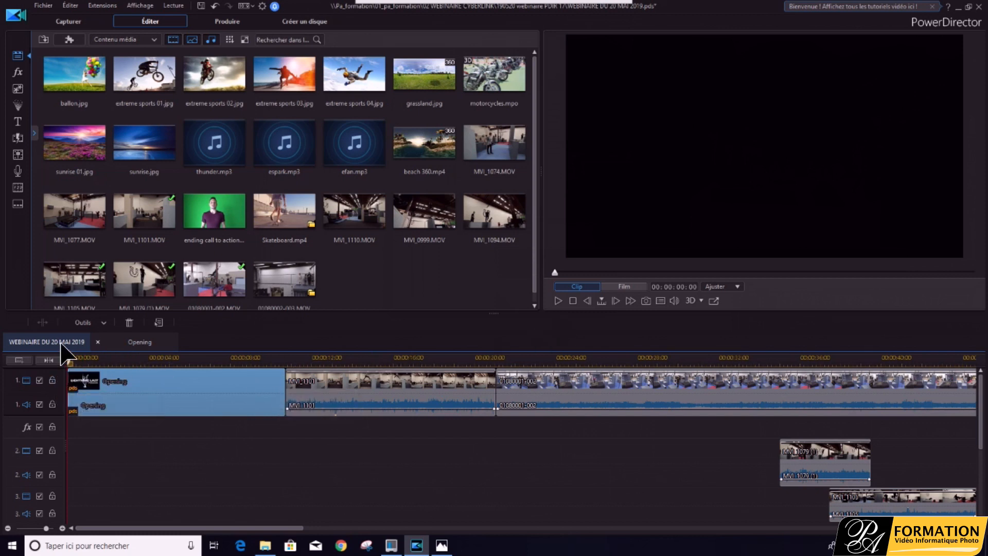
left_click(559, 300)
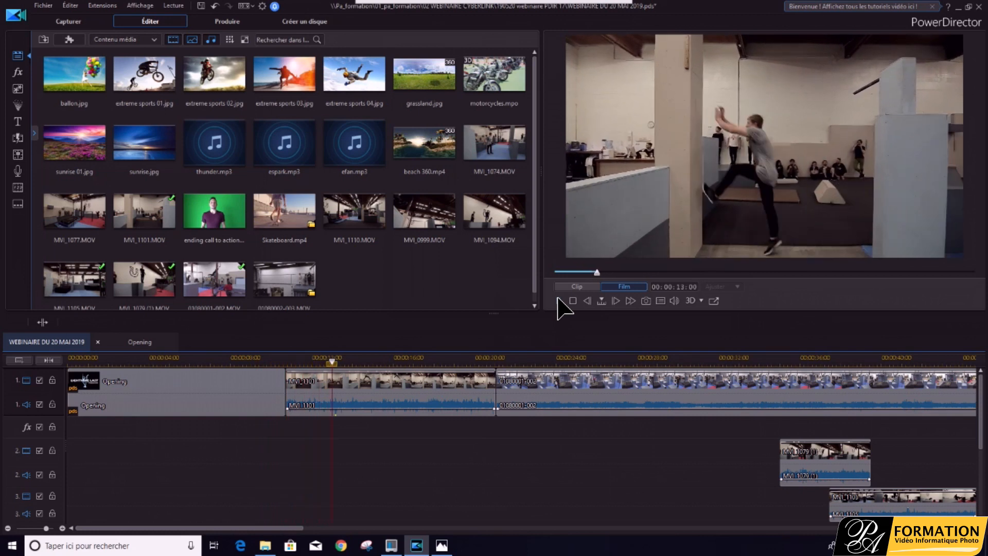
left_click(558, 300)
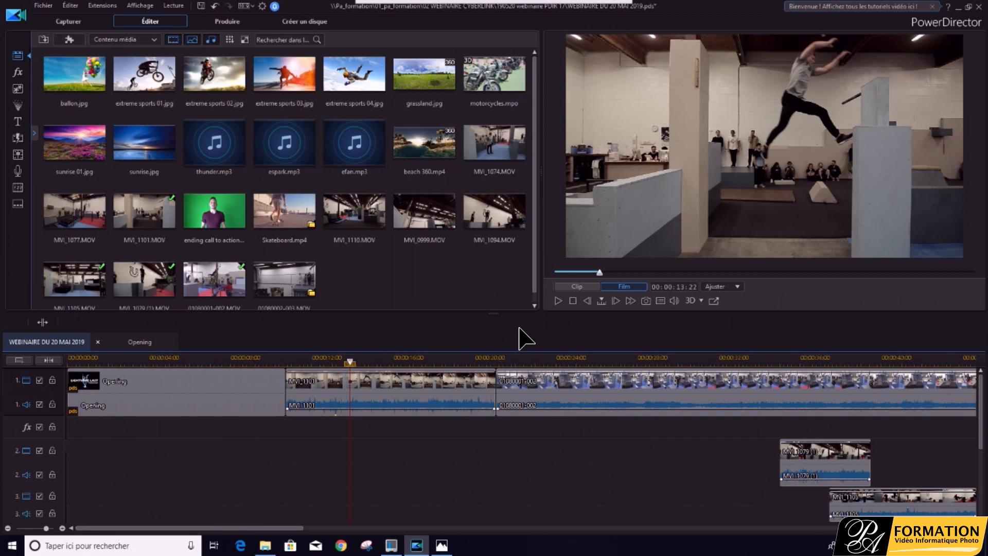
left_click(145, 361)
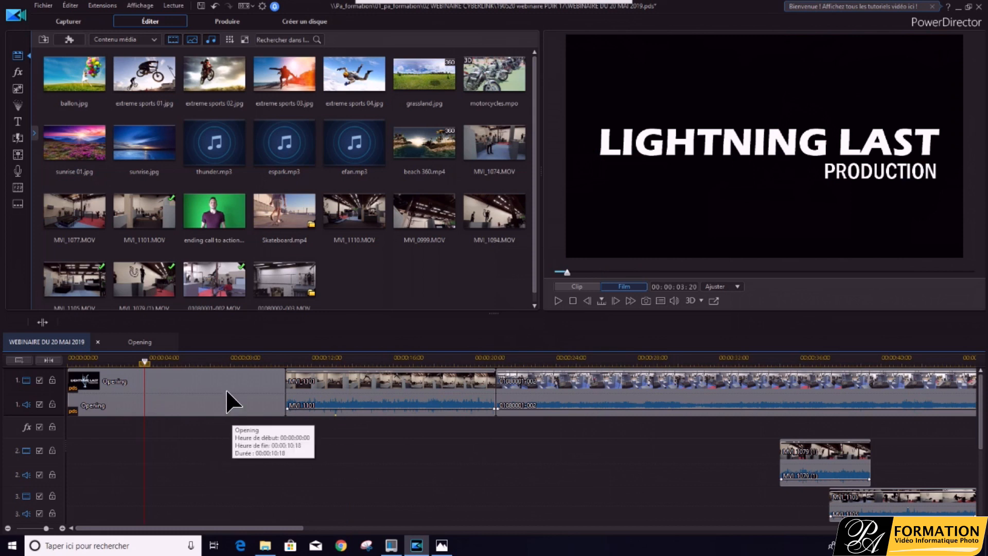
- Look at the title and sound tracks inside the nested Opening project, and return to the main film timeline
left_click(222, 374)
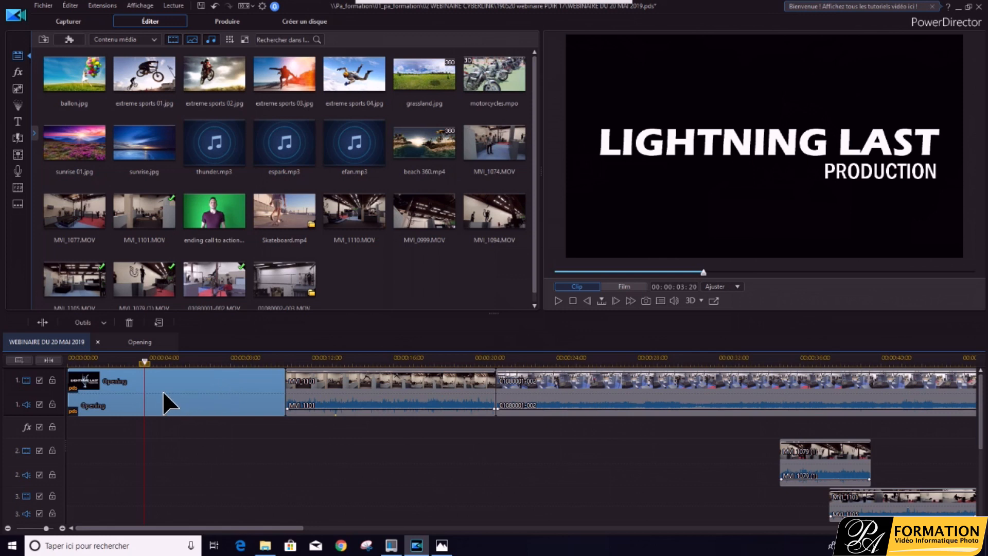
left_click(139, 343)
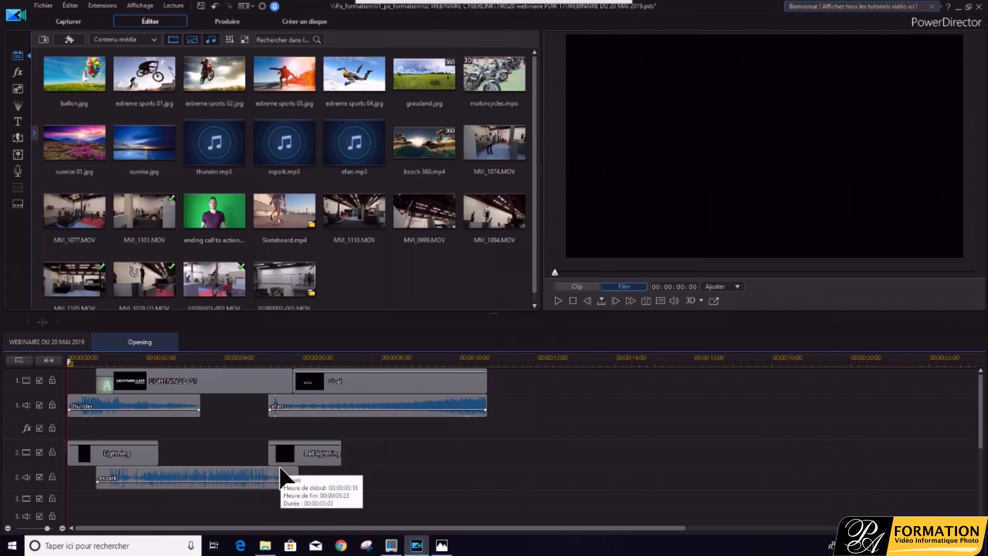
left_click(70, 343)
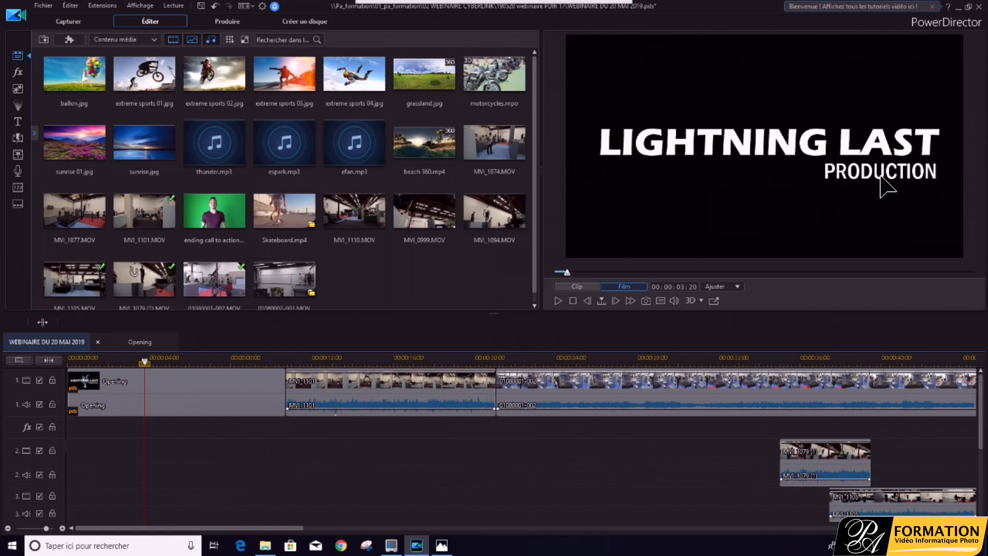
- Open the nested Opening clip and shorten PRODUCTION to PROD in its LIGHTNING LAST title
left_click(185, 389)
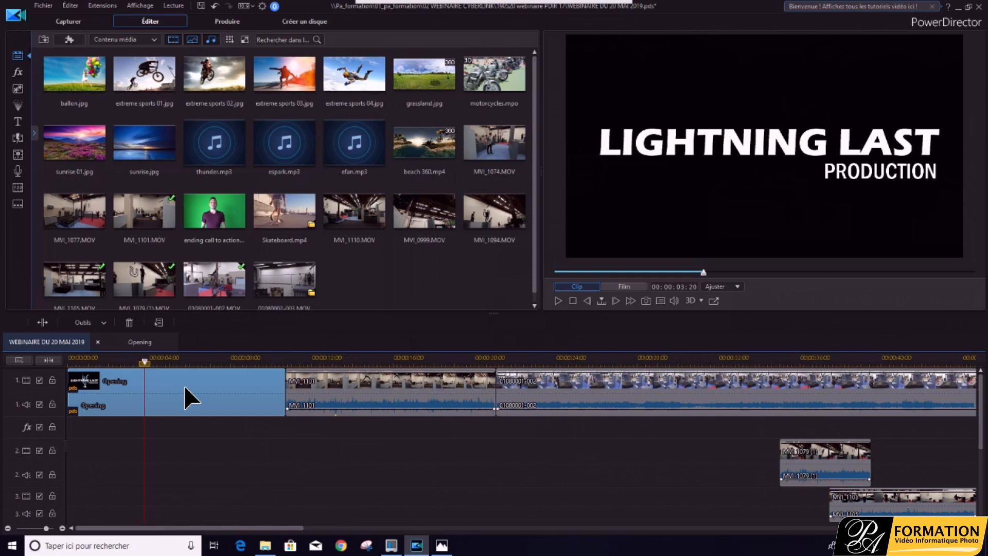
double_click(184, 385)
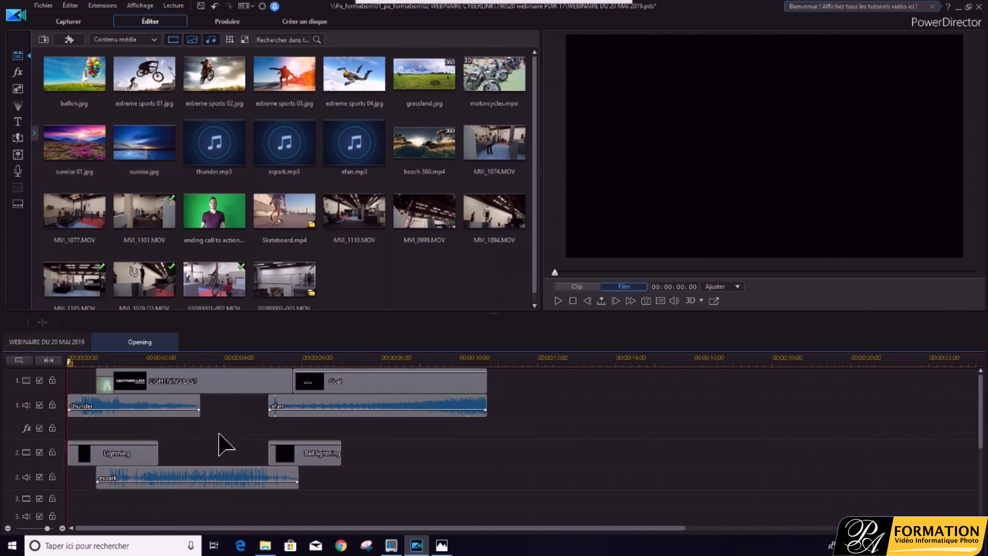
left_click(232, 387)
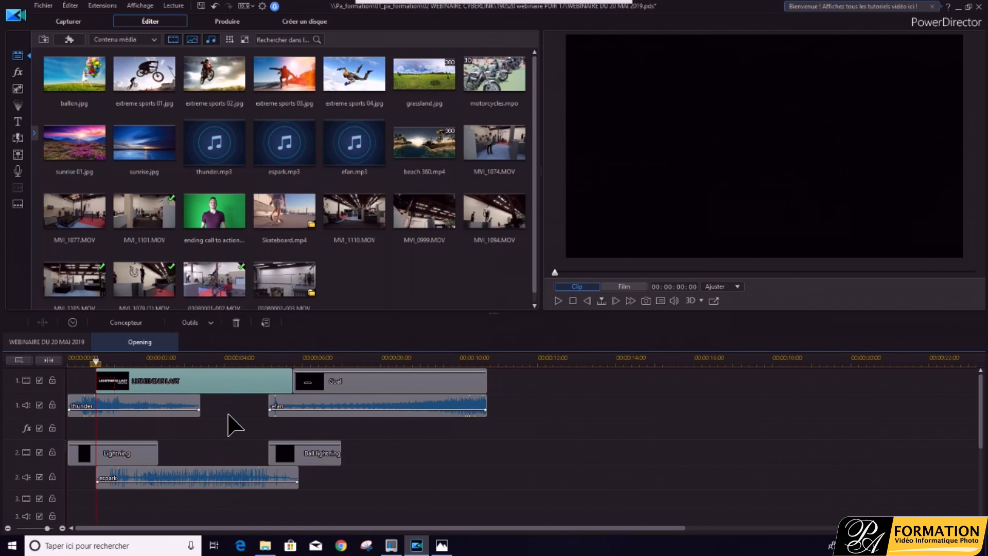
double_click(211, 395)
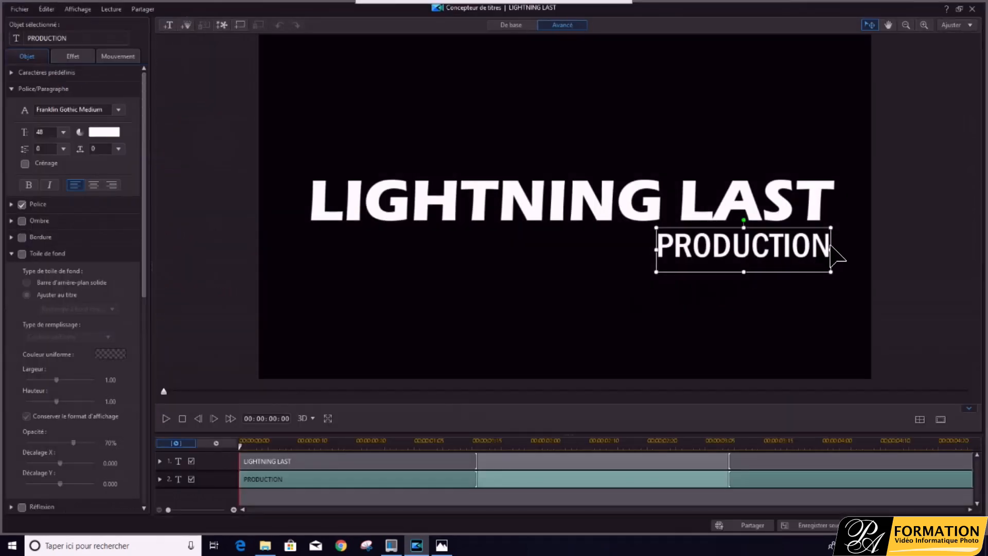
left_click_drag(830, 247, 732, 260)
key("Delete")
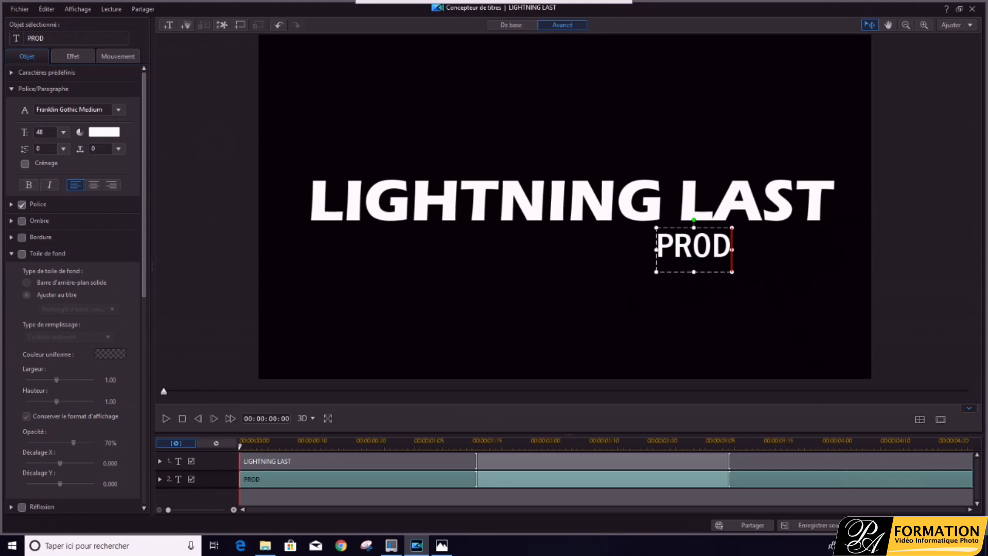
left_click(876, 525)
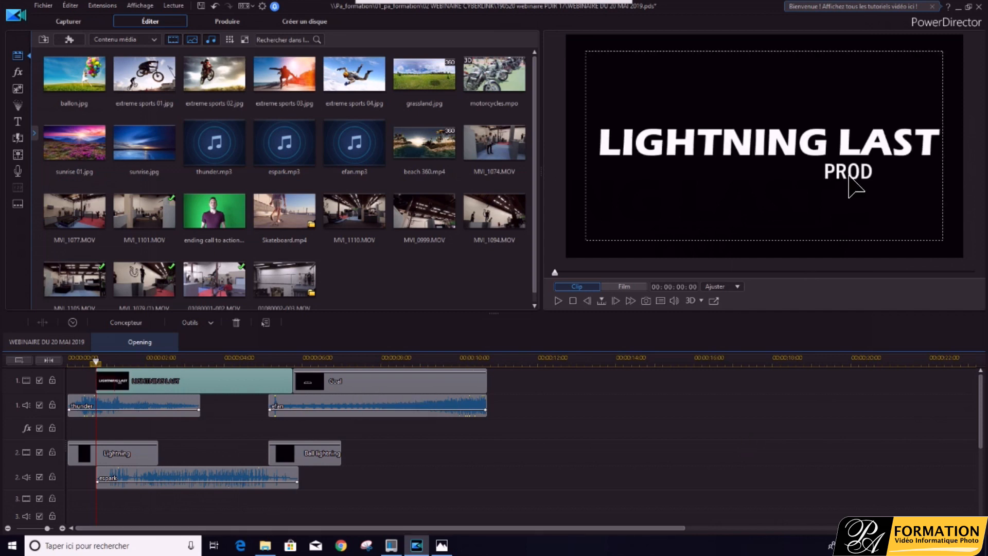
- Return to the main film timeline and play the edited opening title from 00:00:01:01
left_click(39, 344)
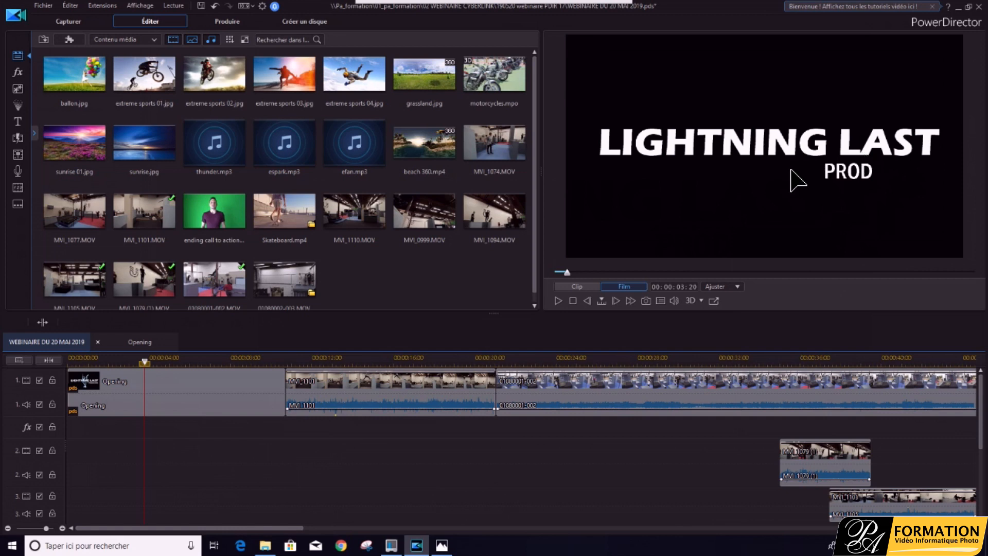
left_click(88, 360)
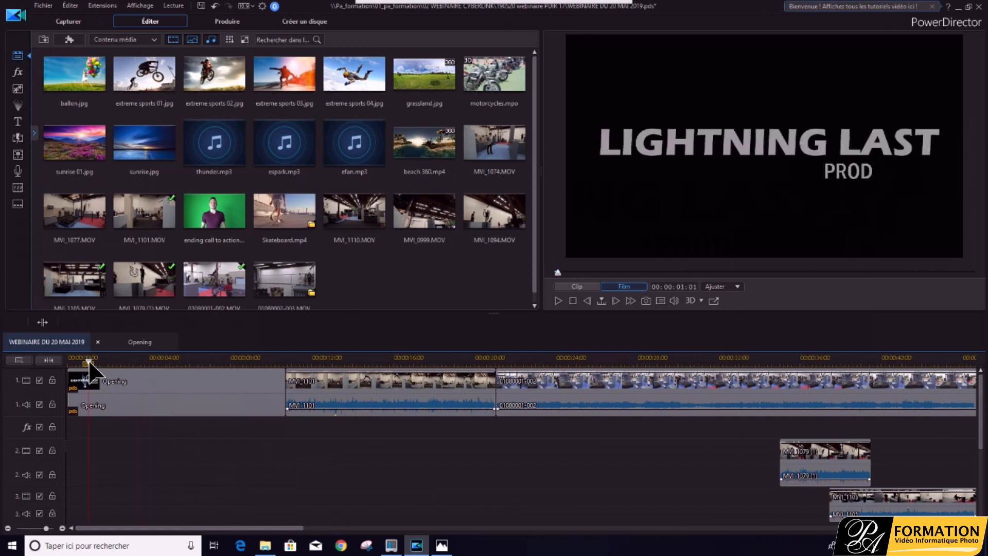
left_click(559, 302)
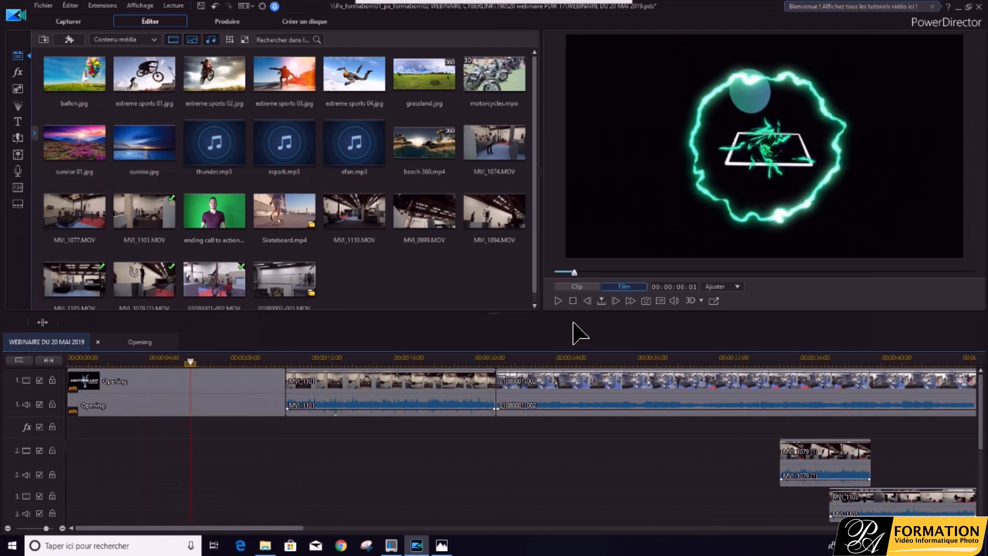
- Compare the nested Opening timeline with the main film timeline, and close the nested project tabs
left_click(220, 377)
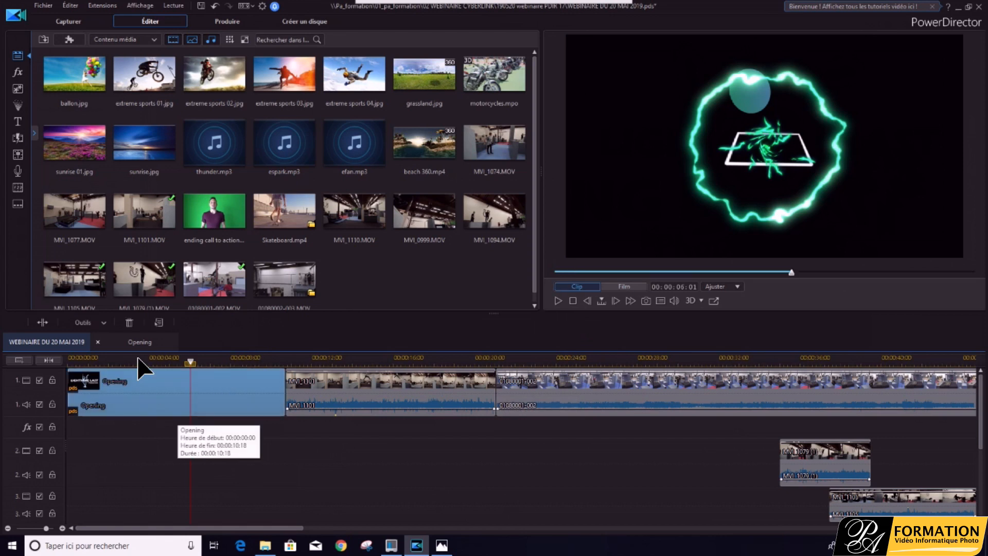
left_click(138, 343)
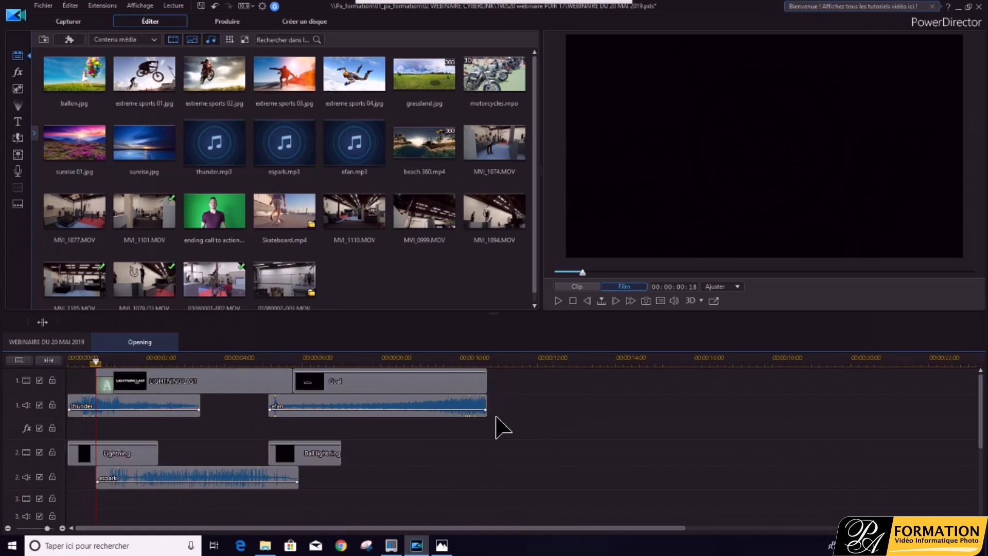
left_click(45, 341)
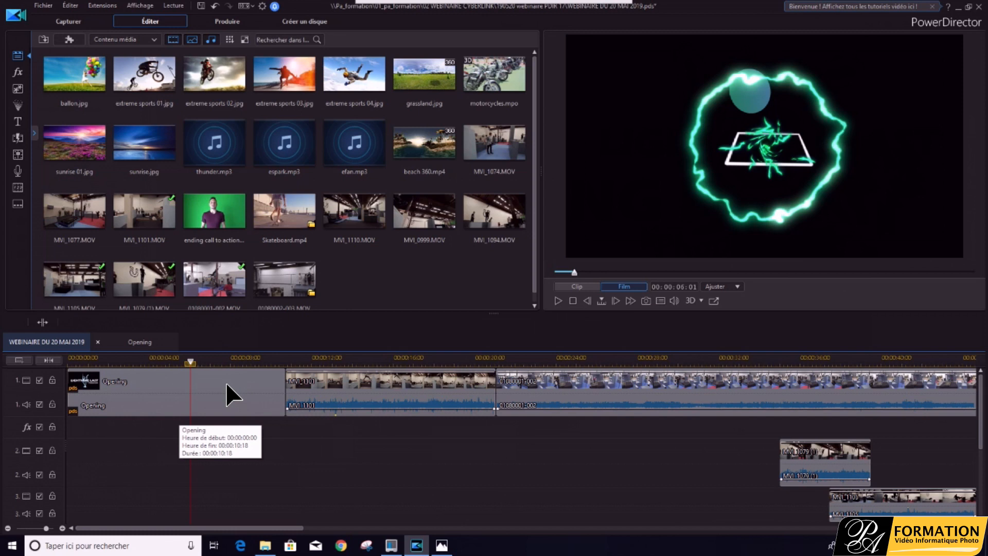
left_click(284, 390)
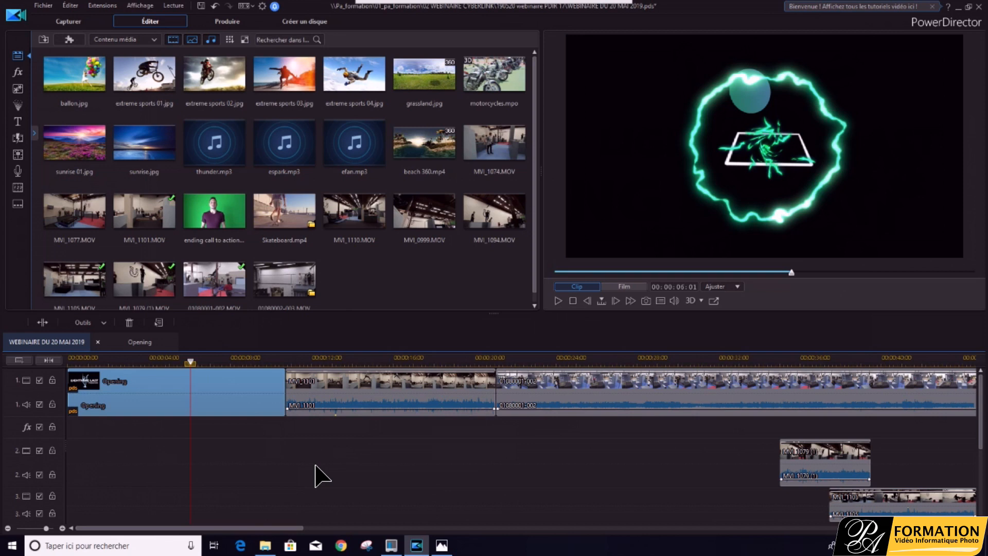
left_click(149, 344)
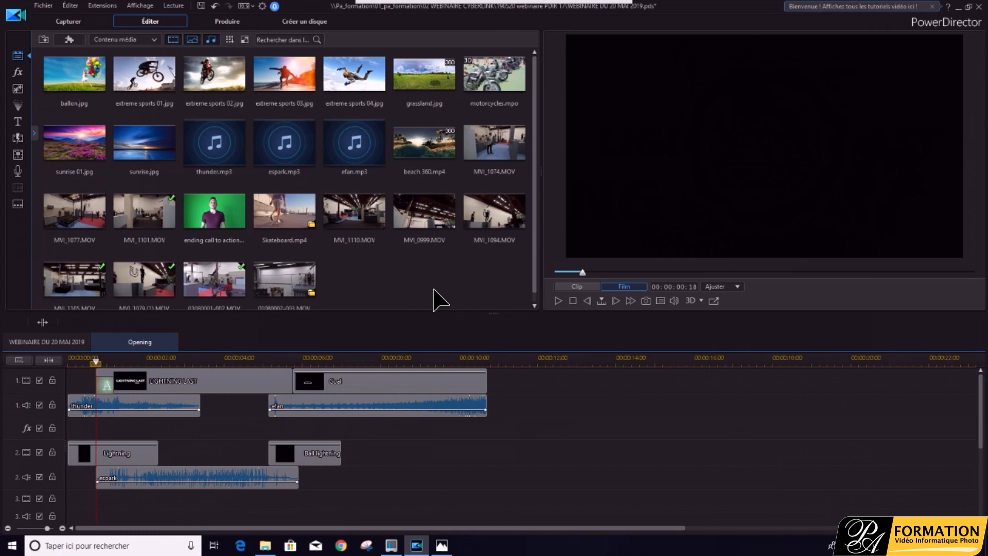
left_click_drag(535, 266, 536, 238)
left_click(57, 342)
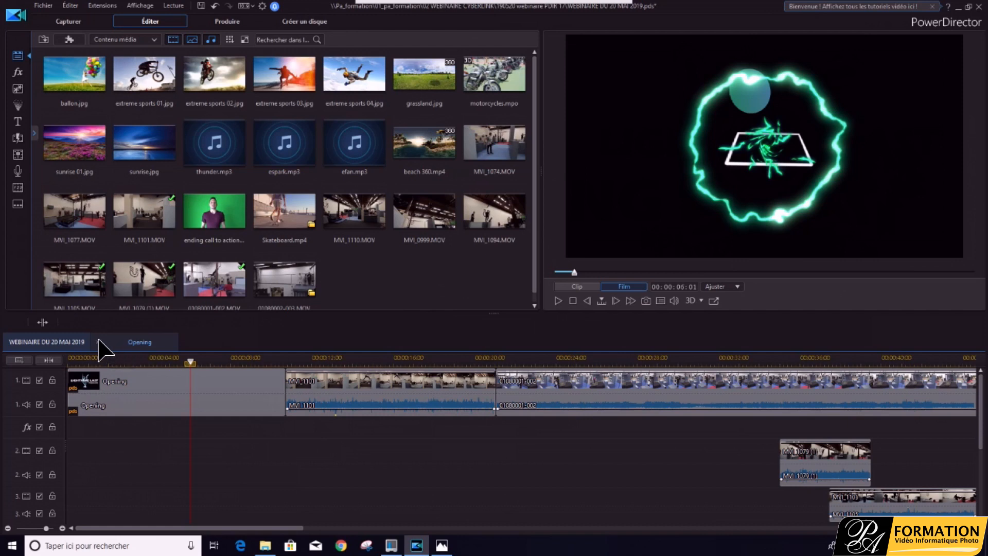
left_click(99, 341)
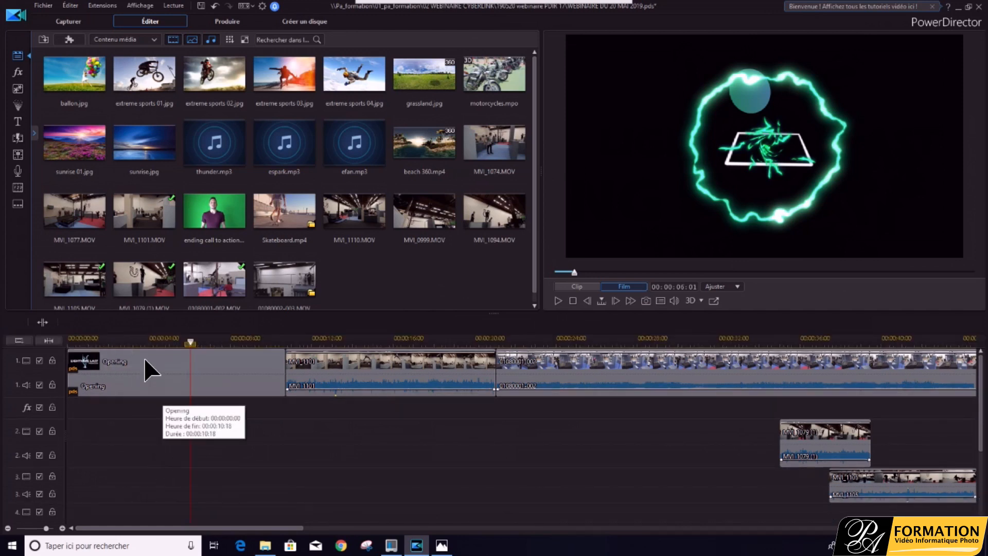
- Delete the Opening clip from the start of the film and fill the gap it leaves
left_click(129, 360)
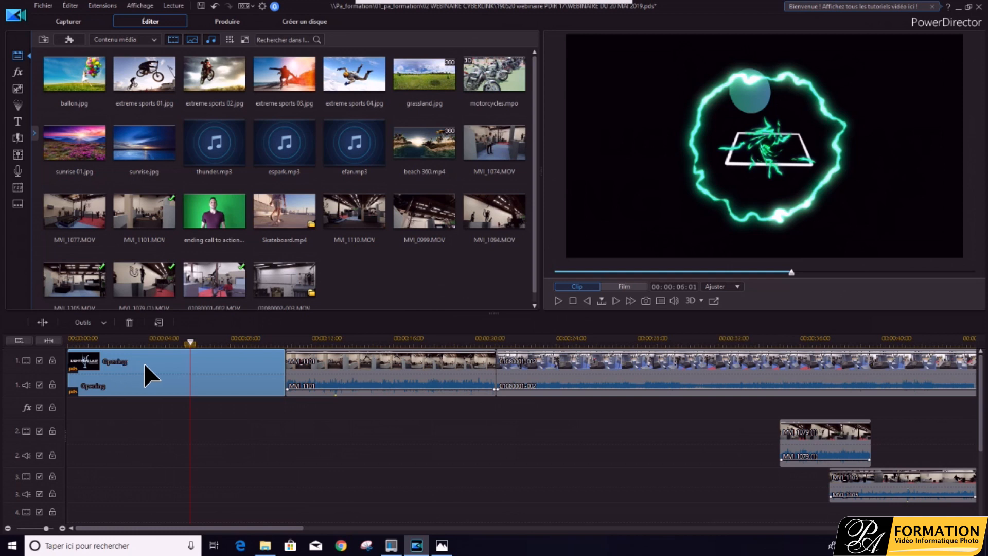
key("Delete")
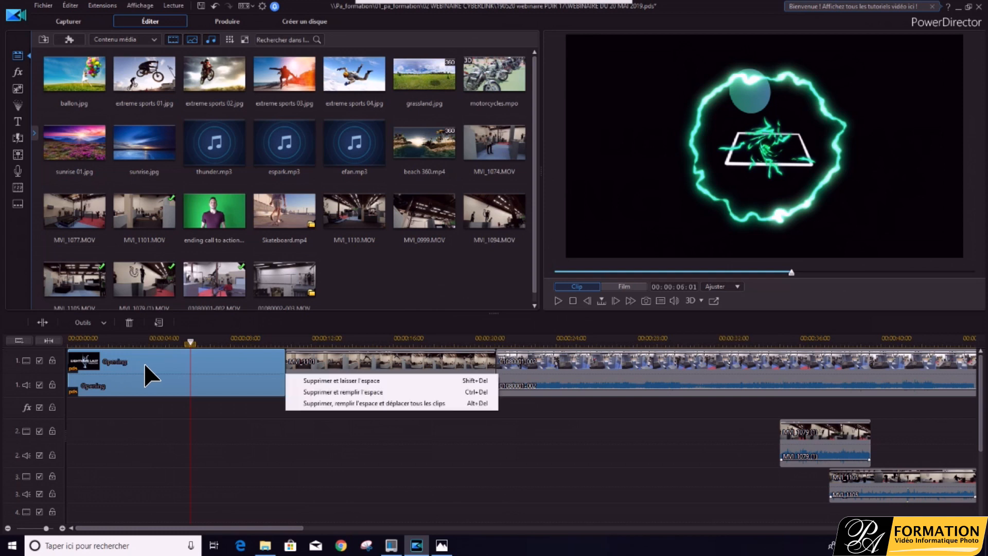
left_click(337, 403)
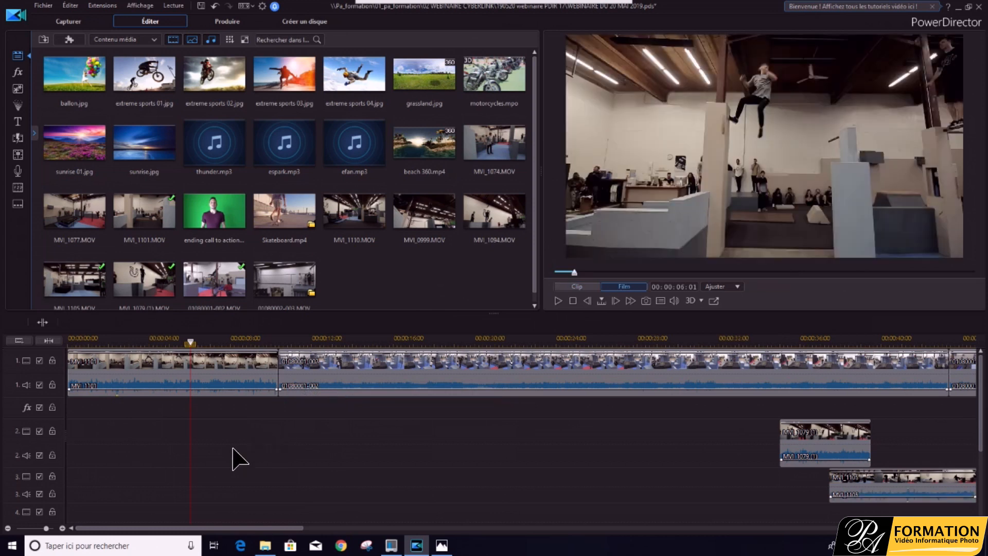
- Move the playhead to the start of the film and insert the Opening project file there again
left_click(88, 366)
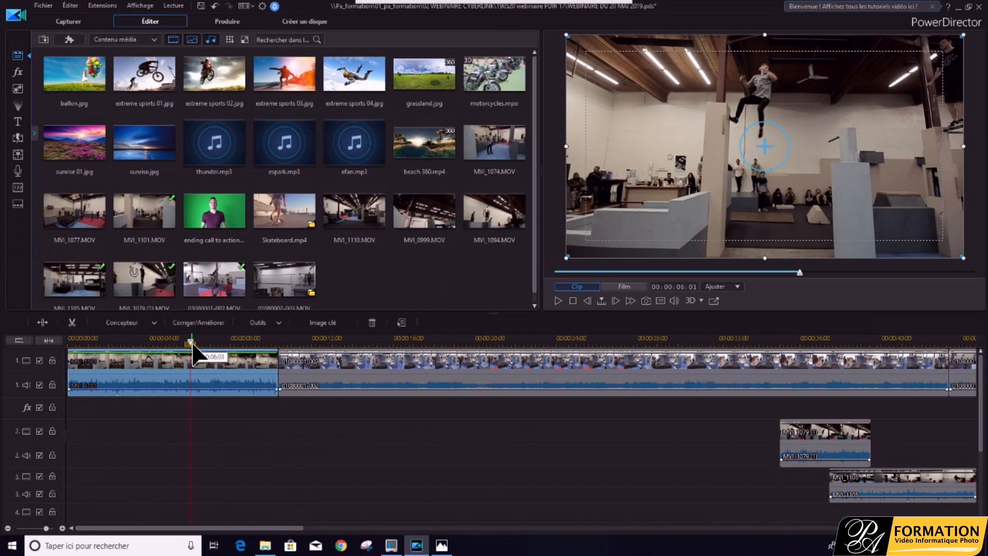
left_click_drag(193, 345, 48, 352)
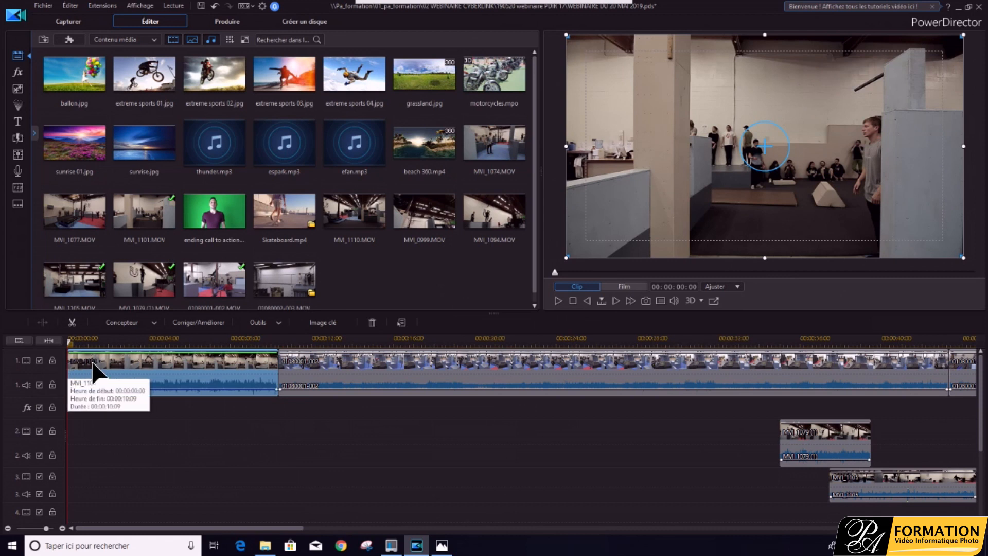
left_click_drag(8, 368, 14, 364)
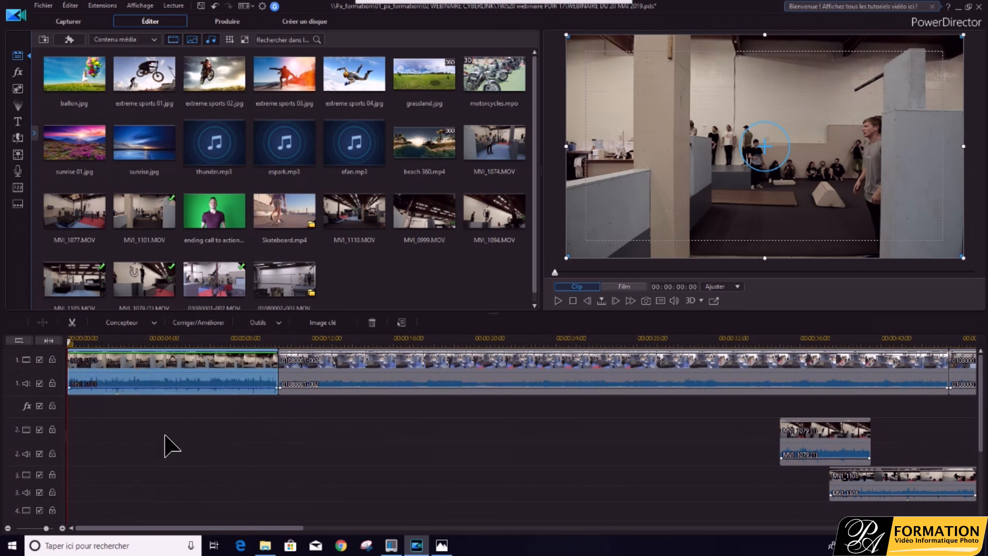
left_click(44, 6)
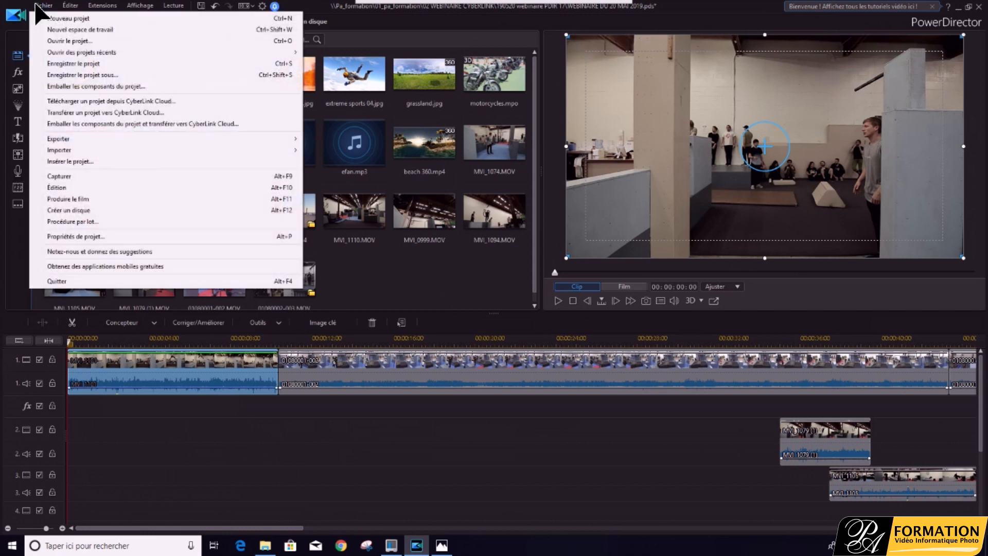
left_click(84, 161)
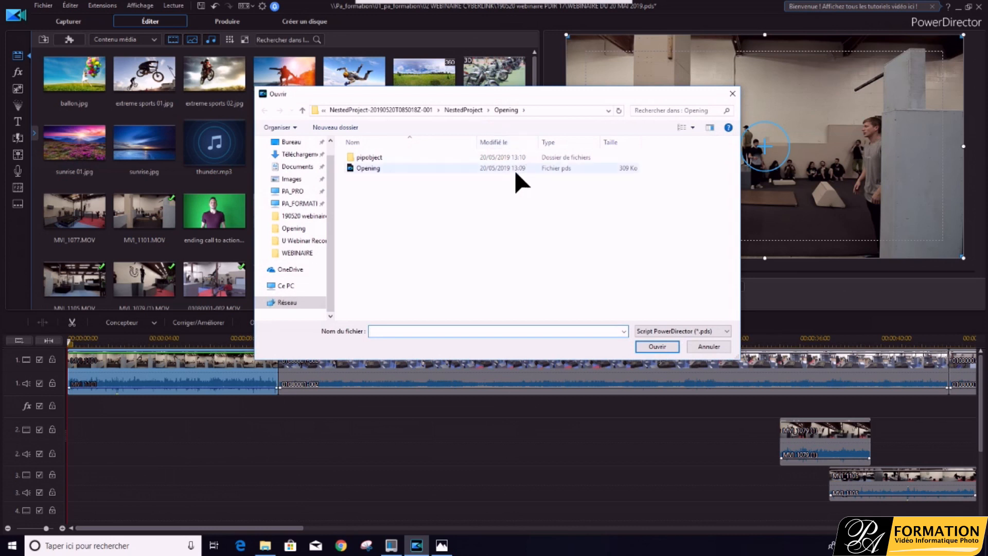
left_click(382, 168)
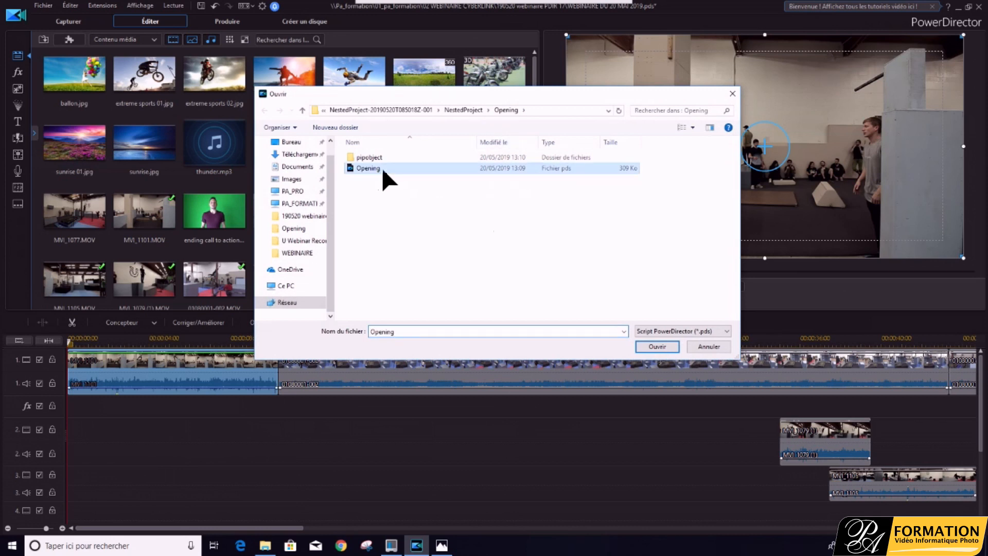
left_click(657, 347)
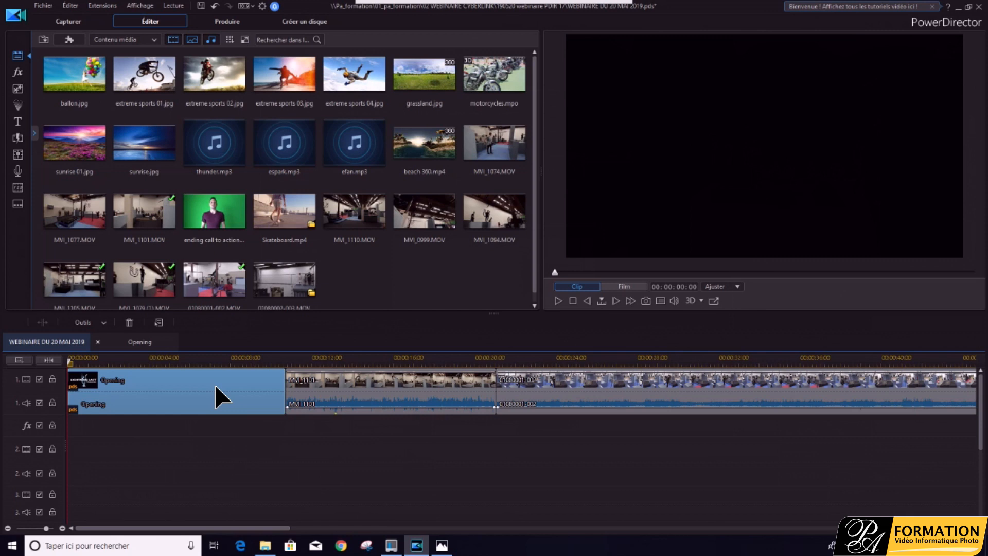
- Open the Opening clip's nested timeline, and close the nested project tabs from the main film timeline
double_click(215, 386)
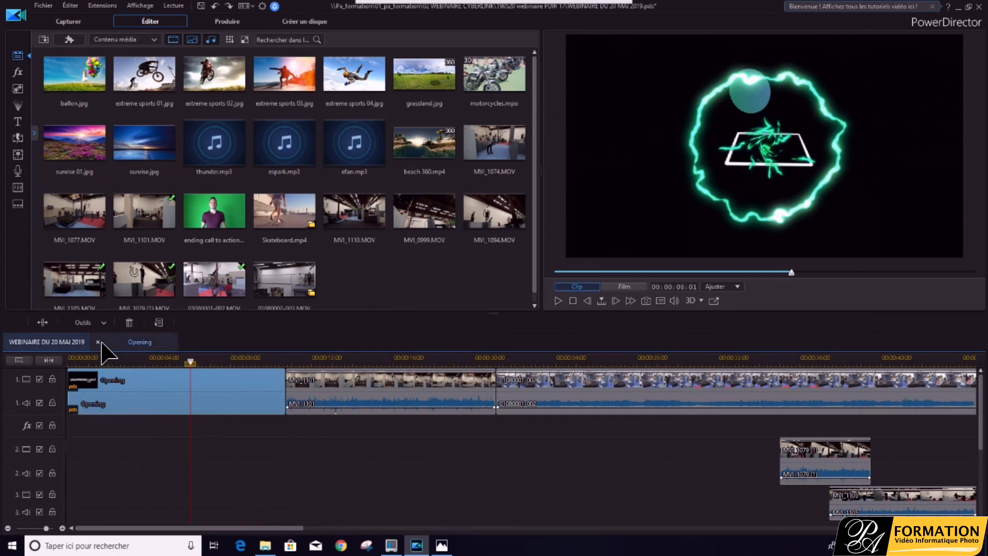
left_click(98, 342)
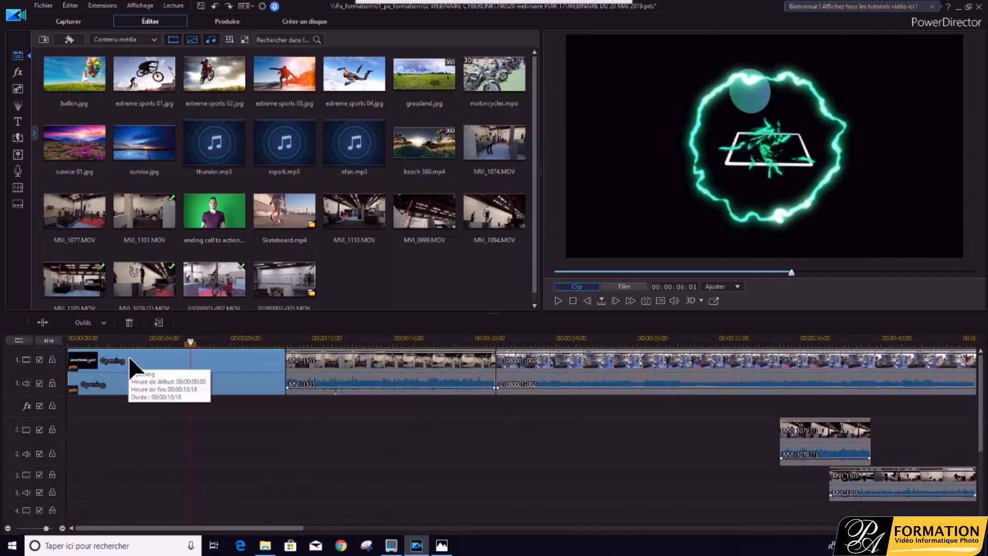
- Delete the Opening clip from track 1, closing the gap and shifting all clips, and return the playhead to the film's start
key("Delete")
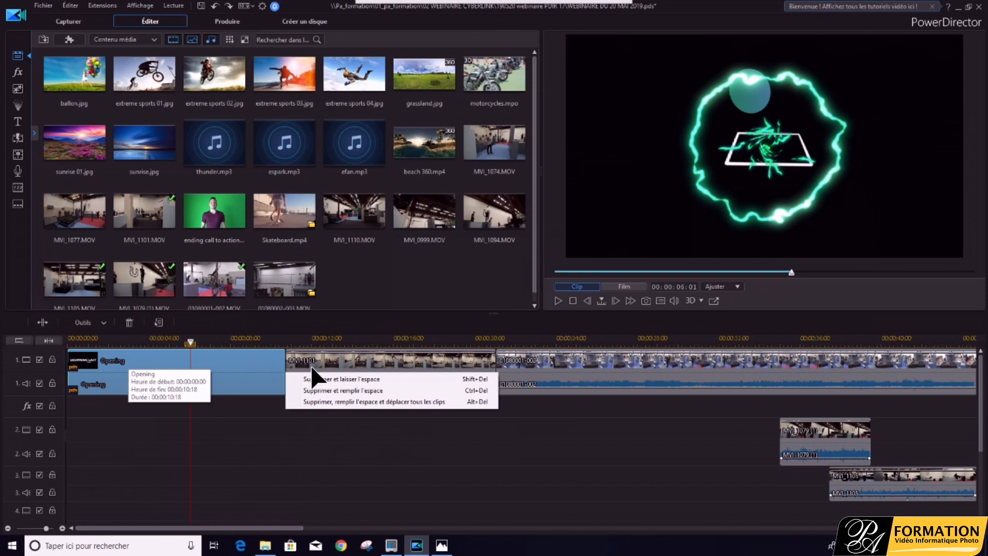
left_click(323, 402)
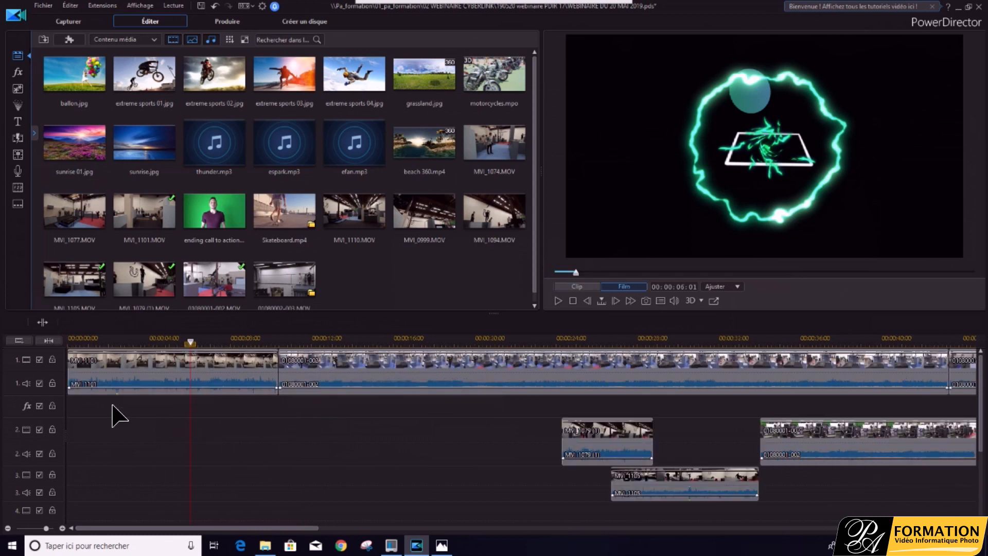
left_click_drag(192, 342, 60, 342)
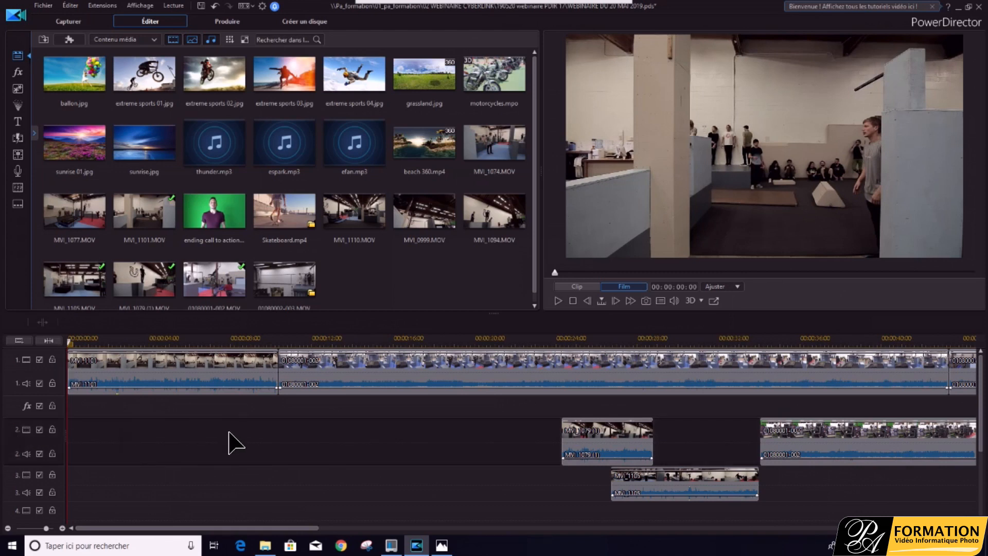
- Insert the Opening project file on track 2 at the start of the film and preview it over the main footage
left_click(40, 7)
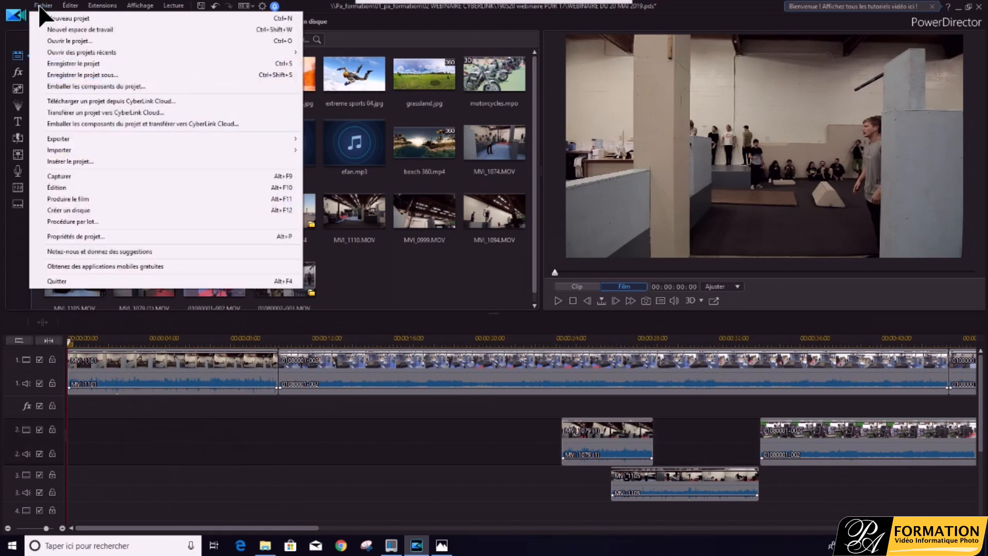
left_click(96, 161)
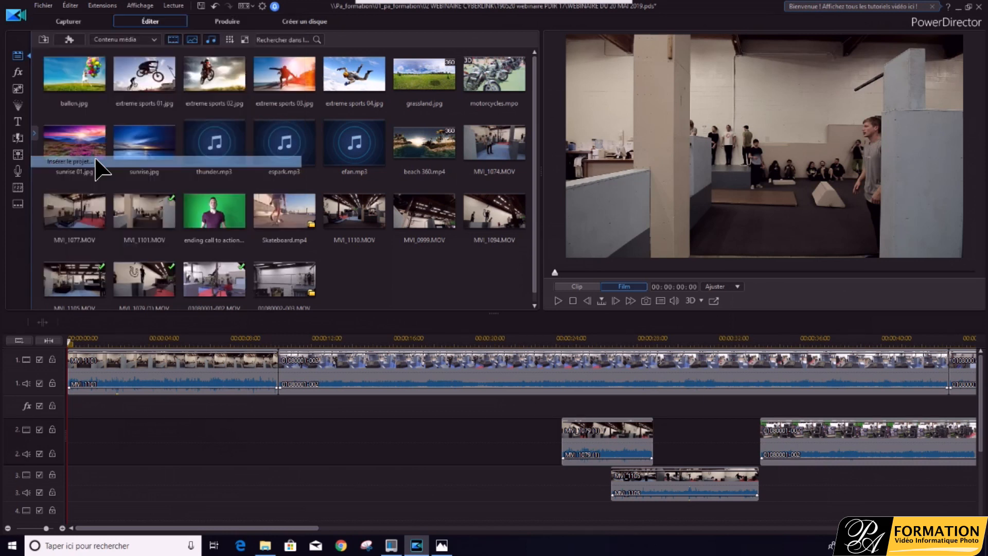
left_click(366, 168)
left_click(656, 346)
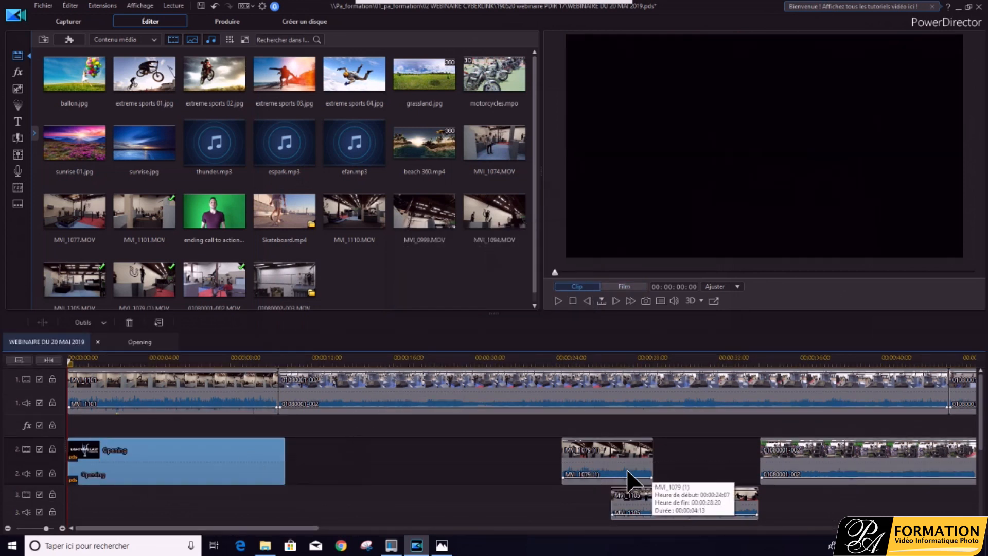
left_click(559, 303)
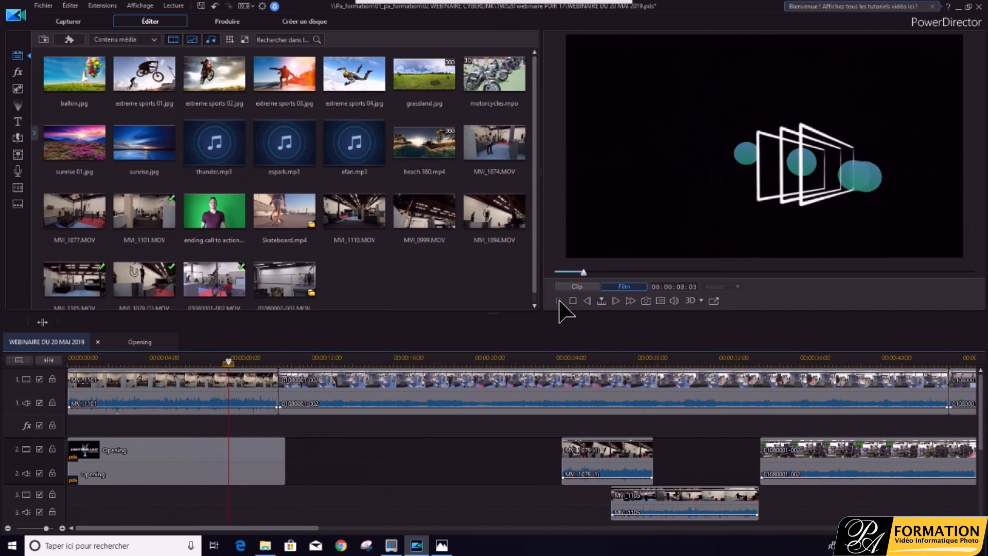
left_click(559, 301)
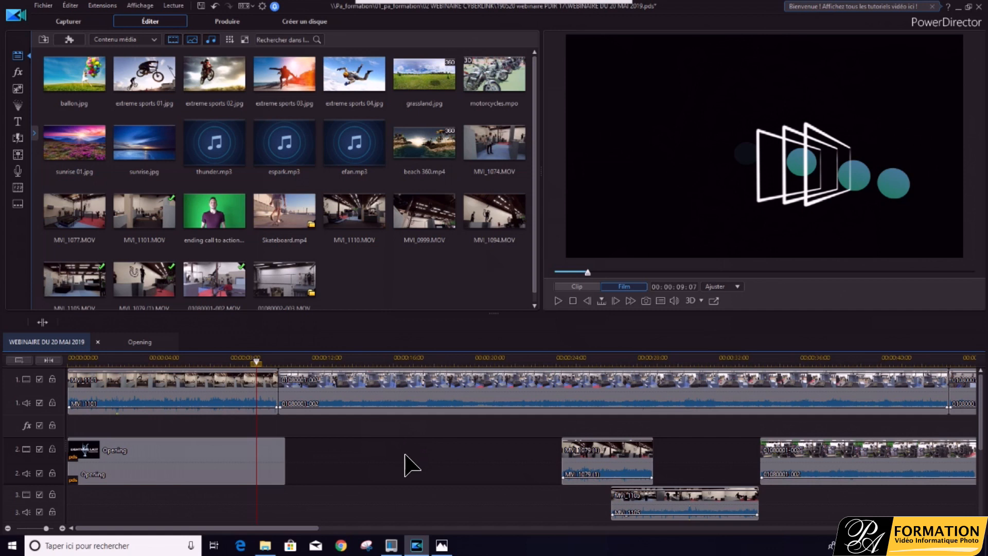
- In the nested Opening timeline, shorten the LIGHTNING LAST title's second line from PRODUCTION to PROD
left_click(141, 343)
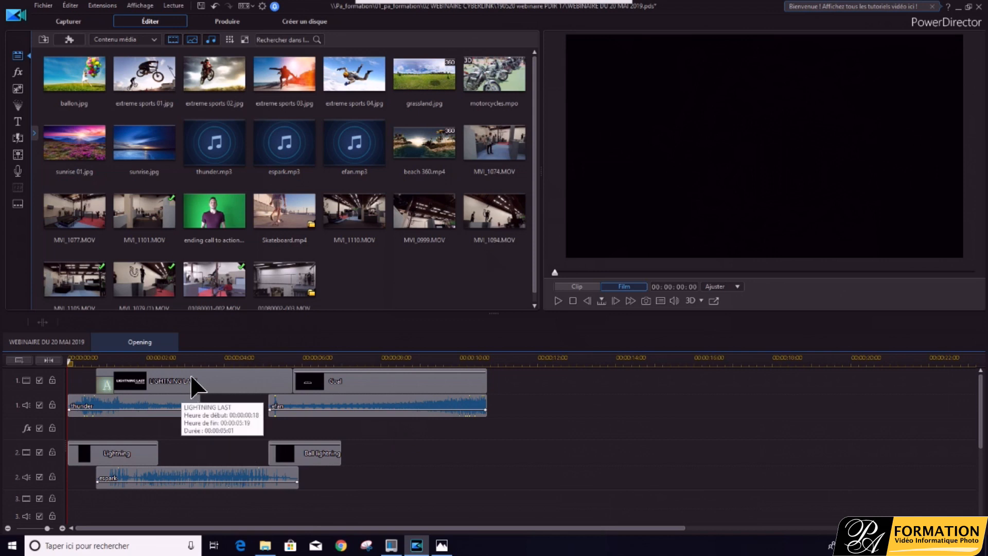
left_click(209, 381)
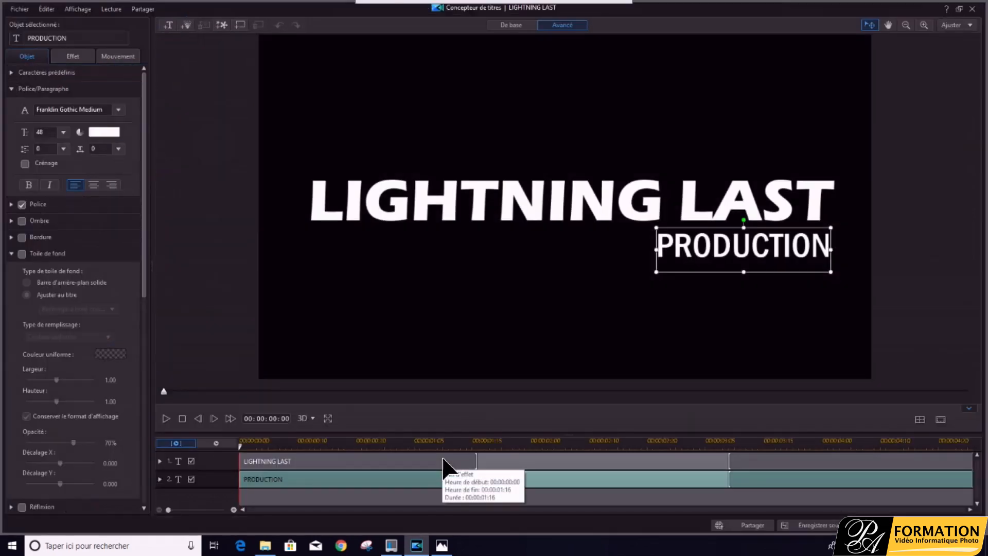
double_click(830, 249)
key("BackSpace")
key("BackSpace")
key("BackSpace")
key("BackSpace")
key("BackSpace")
key("BackSpace")
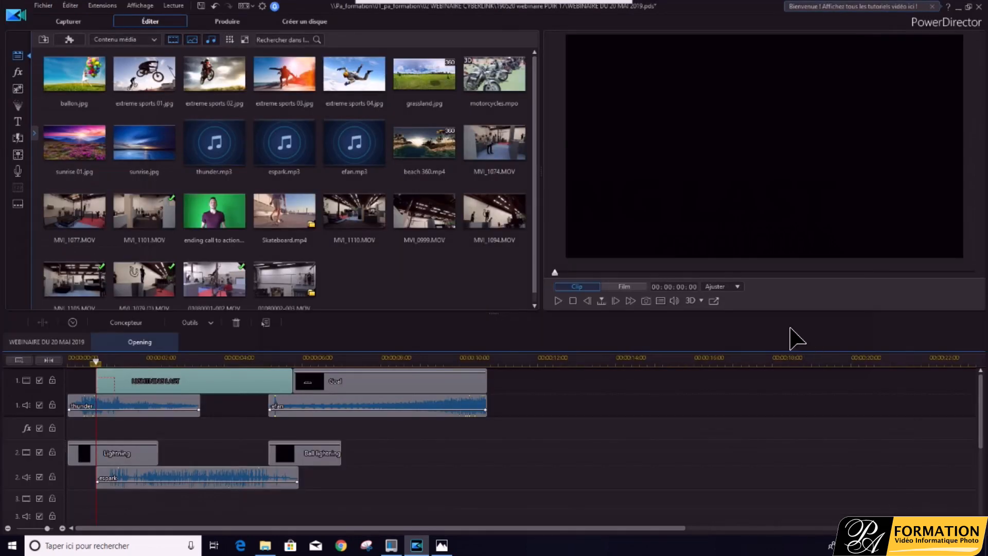
- Return to the main film timeline and check the edited title at two points within the Opening clip
left_click(31, 342)
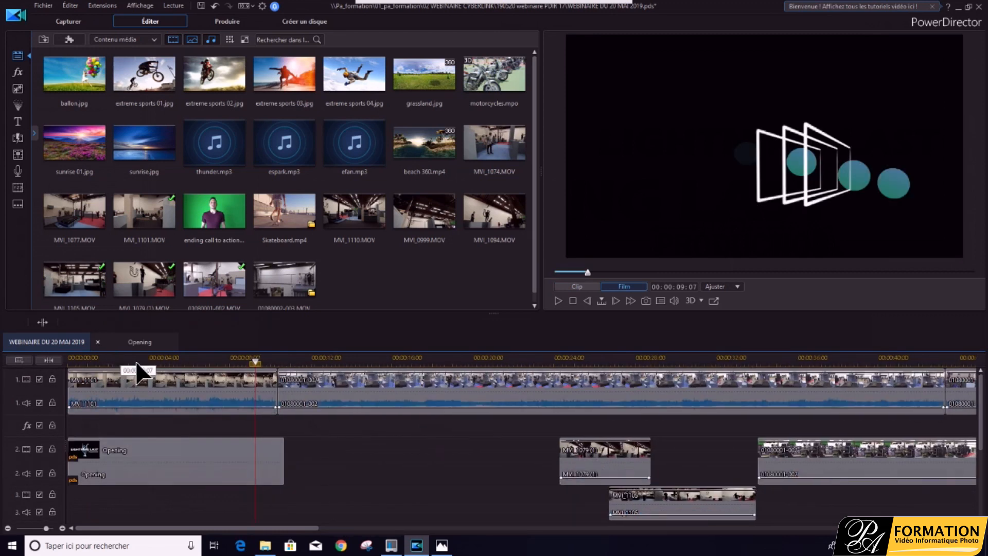
left_click(106, 360)
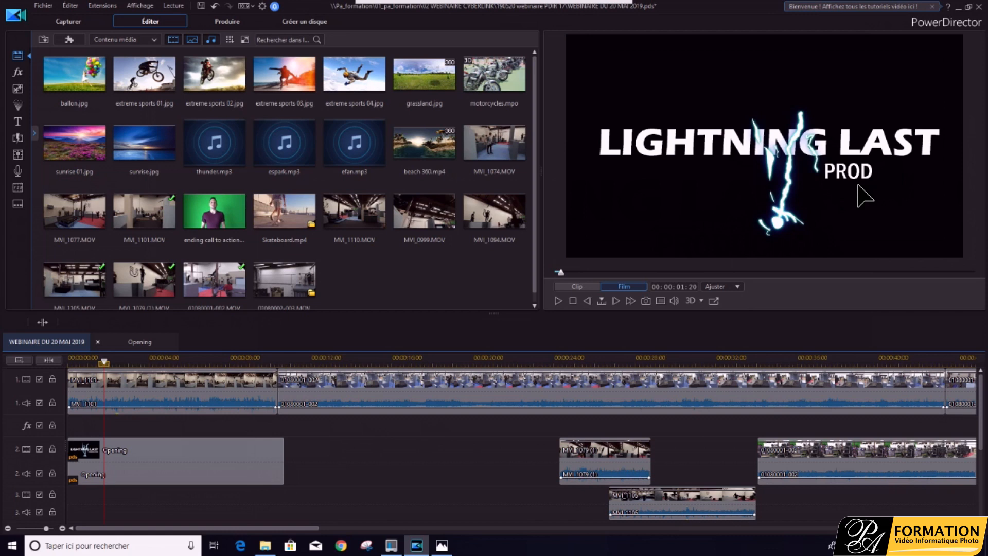
left_click(154, 363)
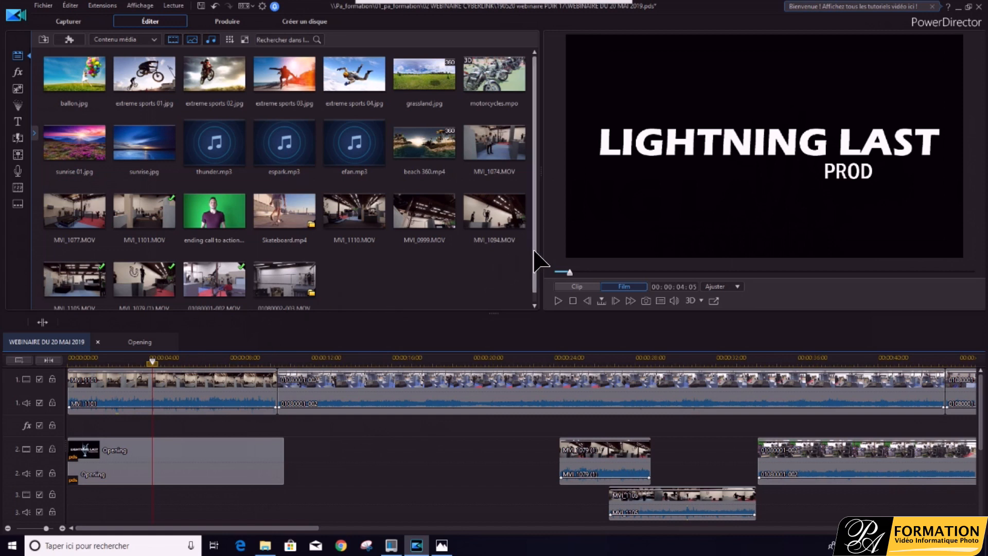
- Select the Opening clip in the film, view its nested timeline, and return to the WEBINAIRE DU 20 MAI 2019 timeline
scroll(538, 265, "down", 1)
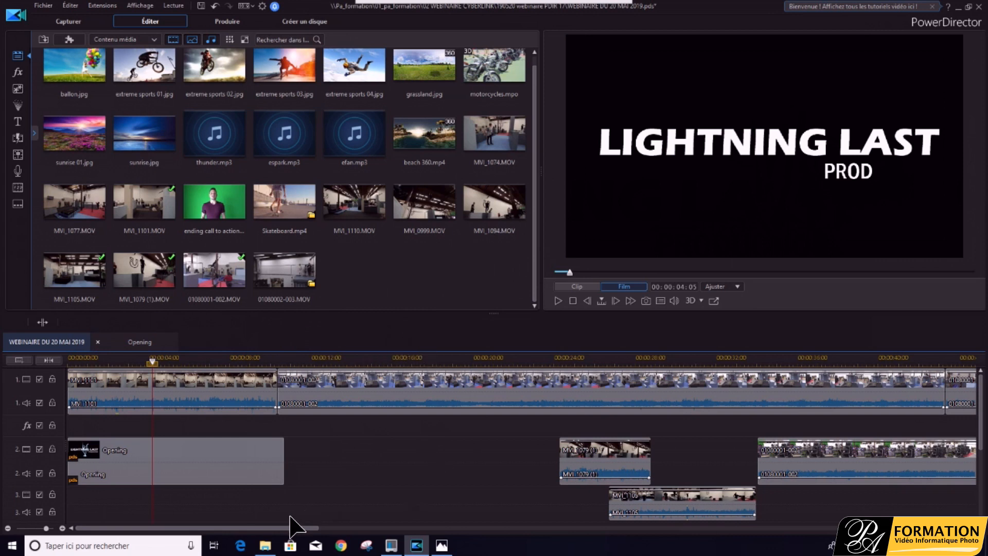
mouse_move(297, 528)
left_mouse_down()
mouse_move(944, 528)
mouse_move(299, 527)
left_mouse_up()
left_click(173, 463)
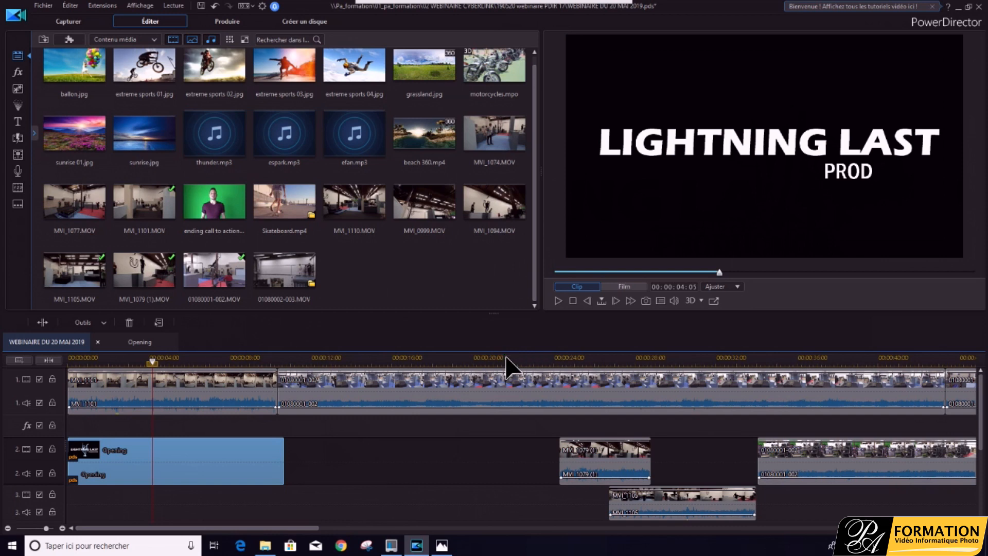
left_click(139, 342)
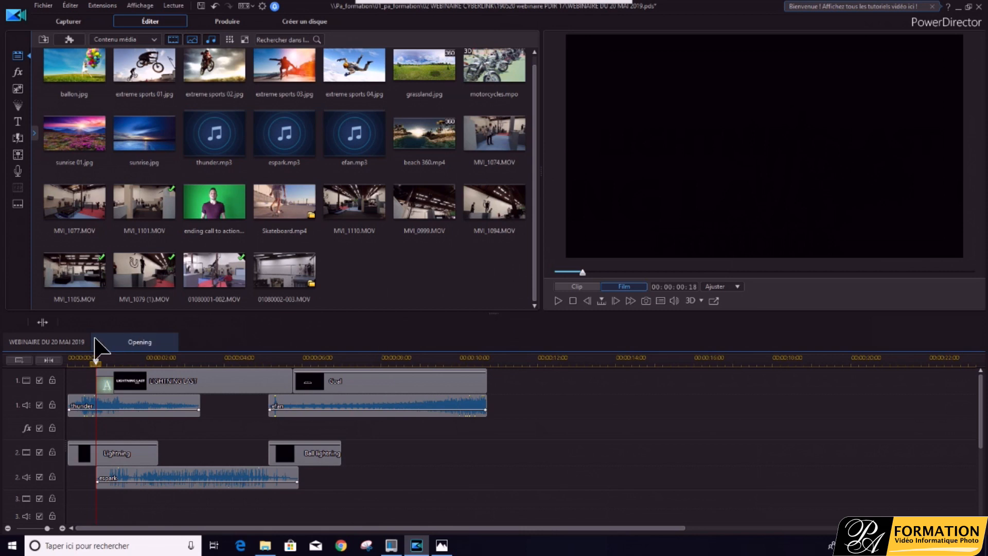
left_click(48, 342)
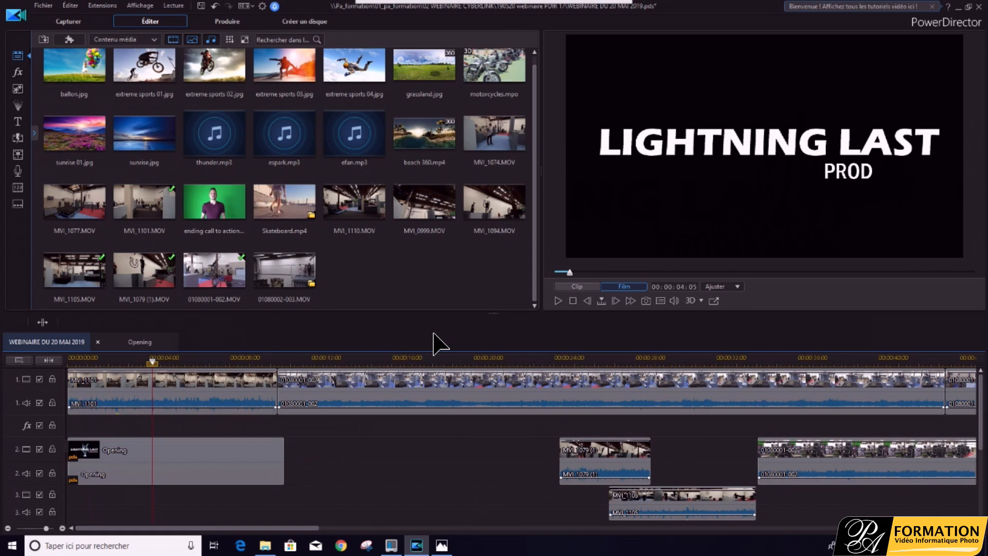
- Enlarge the timeline area and place the playhead at the end of the film's last clip on track 2
left_click_drag(318, 527, 334, 527)
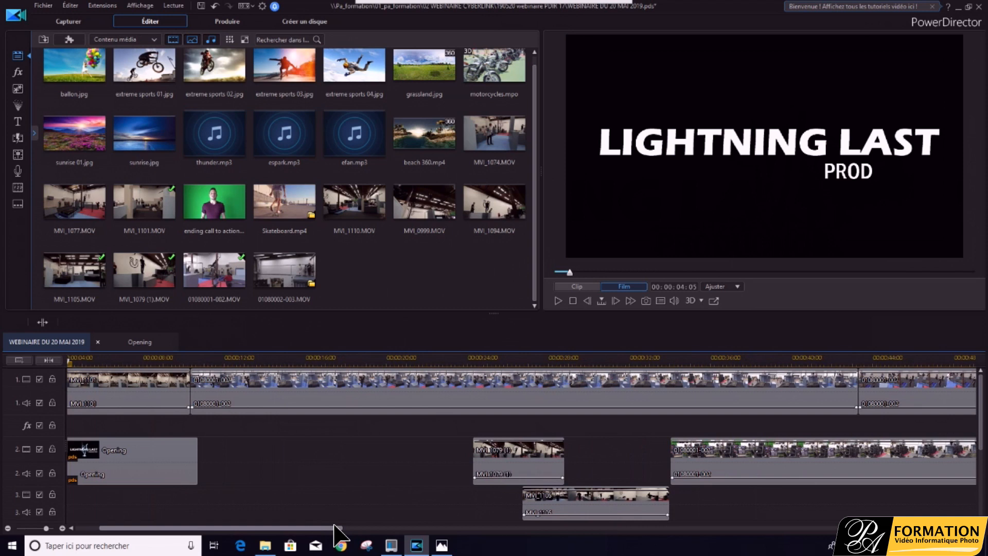
left_click_drag(501, 317, 497, 286)
left_click_drag(338, 527, 471, 525)
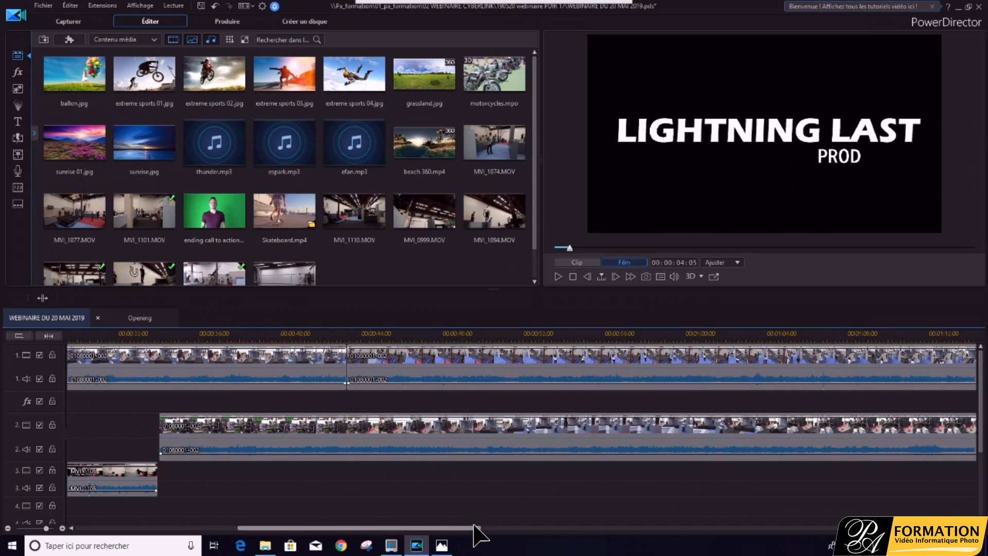
left_click_drag(474, 528, 675, 525)
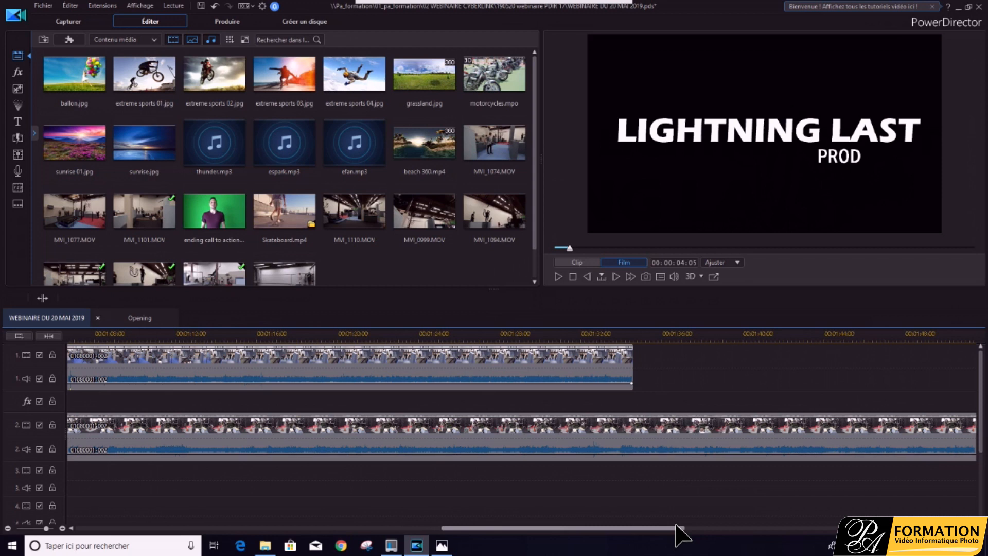
left_click_drag(675, 526, 765, 519)
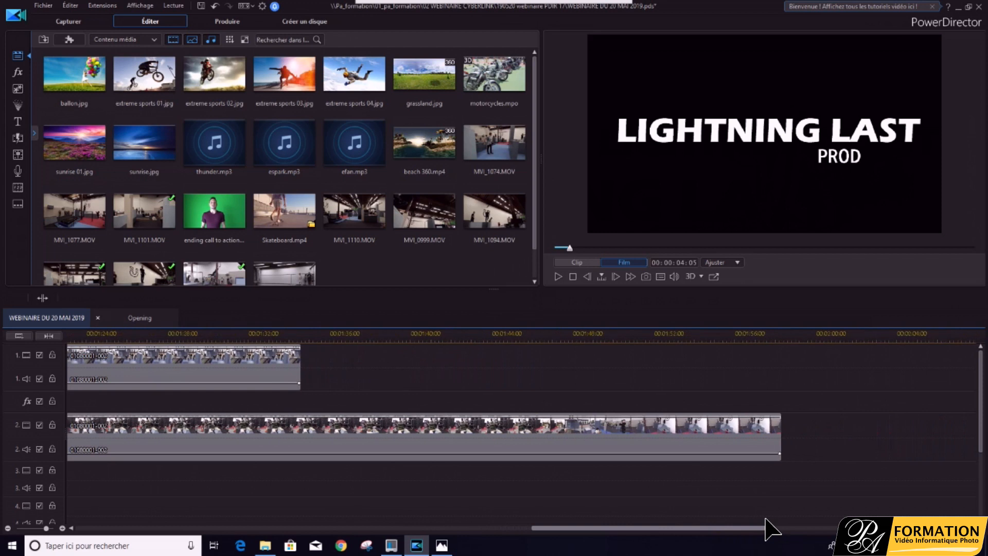
left_click(804, 337)
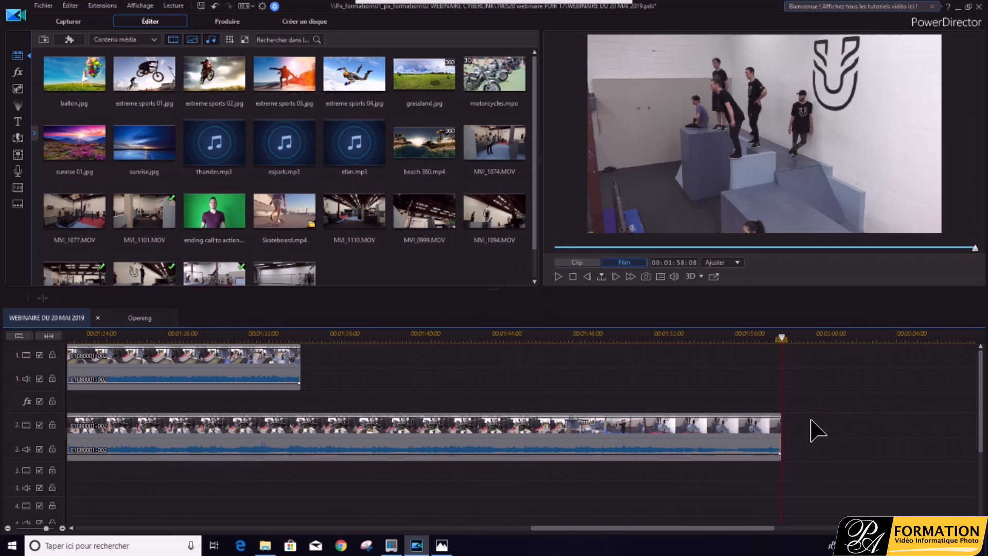
left_click_drag(719, 528, 784, 528)
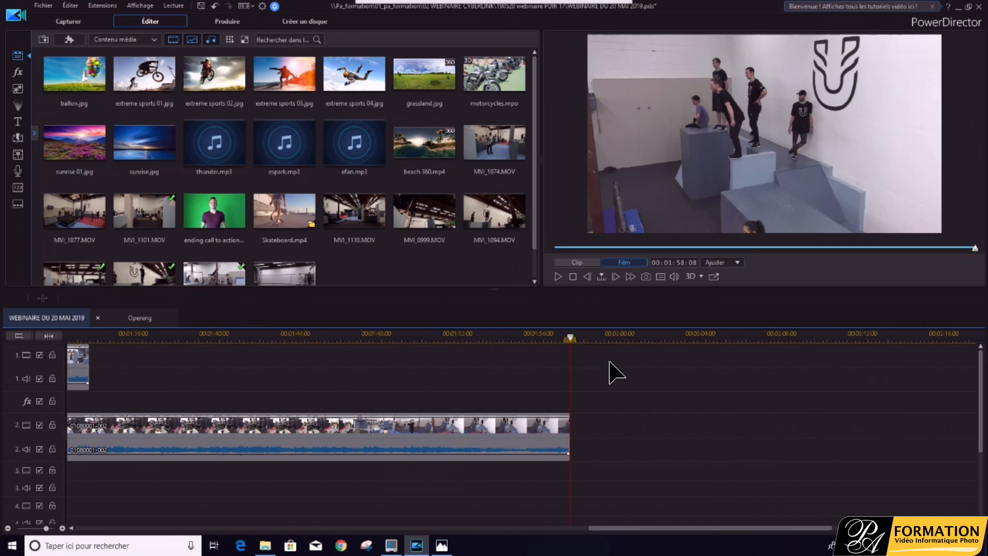
- Insert the Ending_subscribe project file from the NestedProject Ending folder at the end of the film
left_click(46, 6)
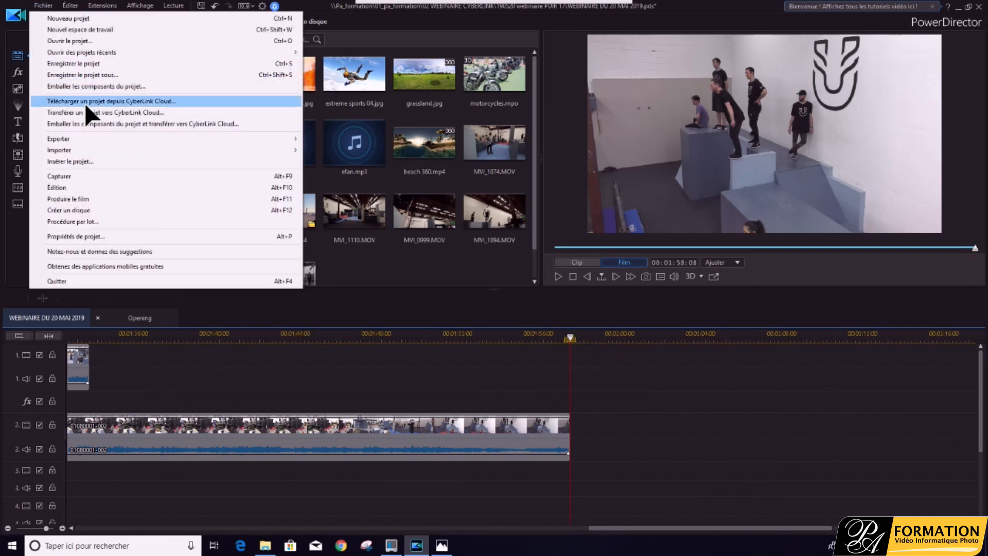
left_click(91, 162)
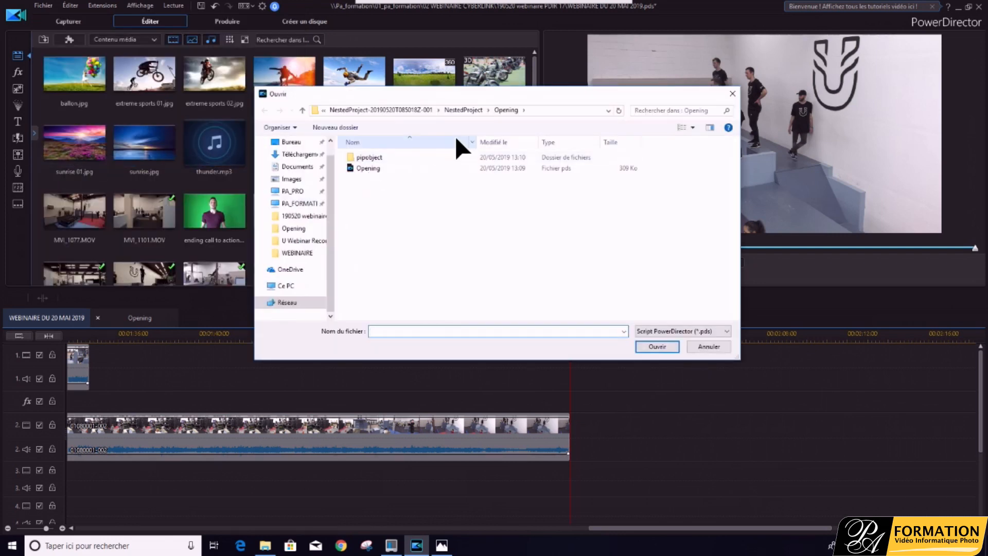
left_click(464, 110)
double_click(365, 157)
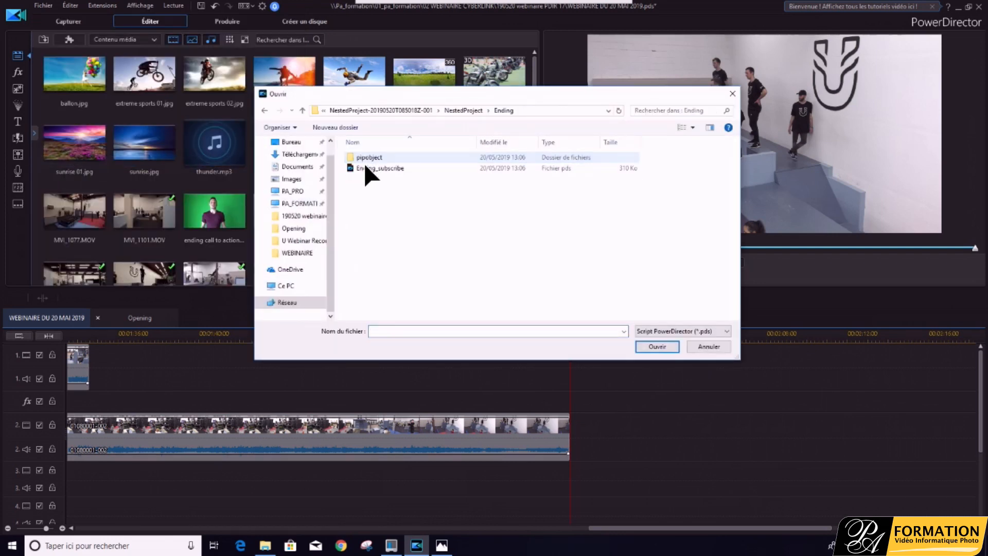
left_click(381, 167)
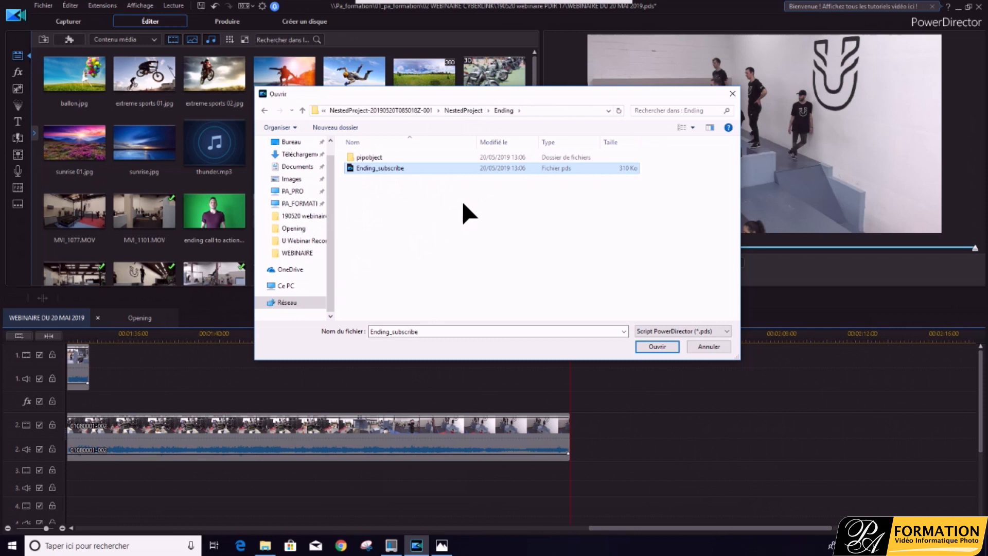
left_click(655, 348)
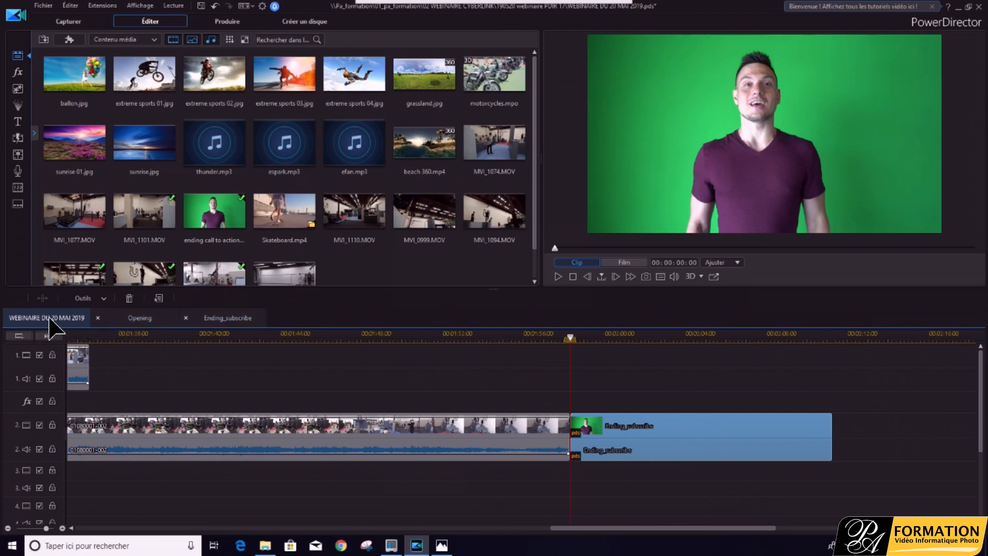
- View the nested Opening timeline, and examine the tracks and green-screen clip of the Ending_subscribe timeline
left_click(140, 320)
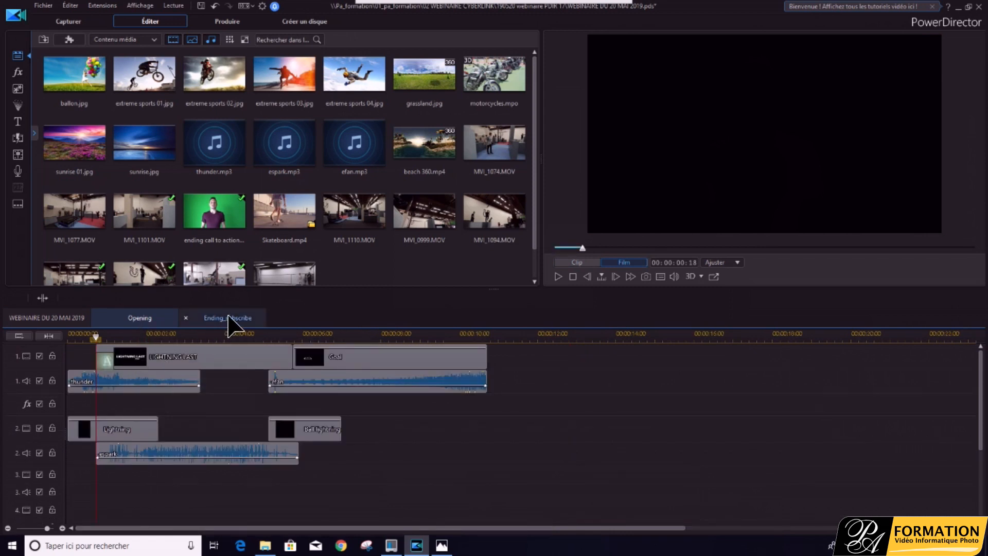
left_click(228, 318)
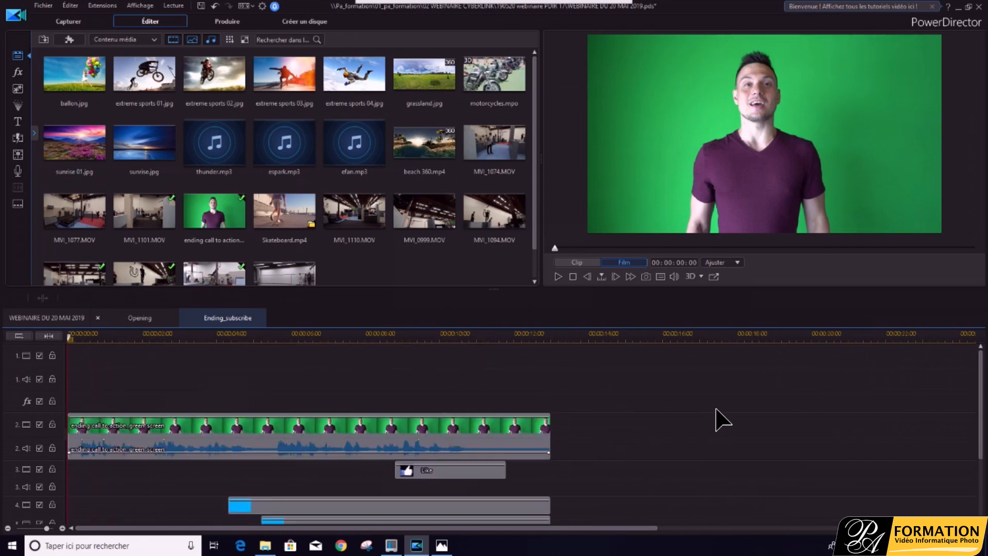
left_click_drag(983, 386, 984, 404)
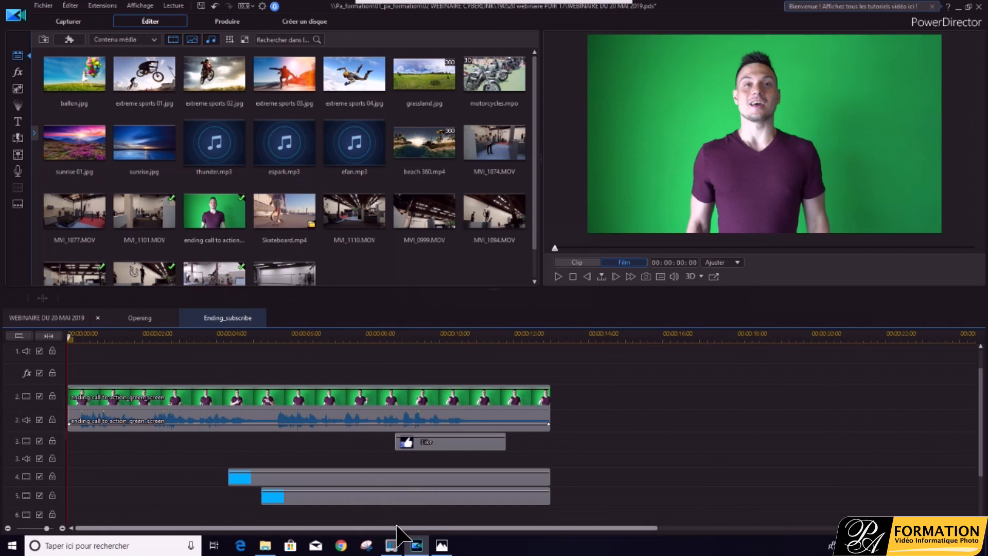
left_click(241, 412)
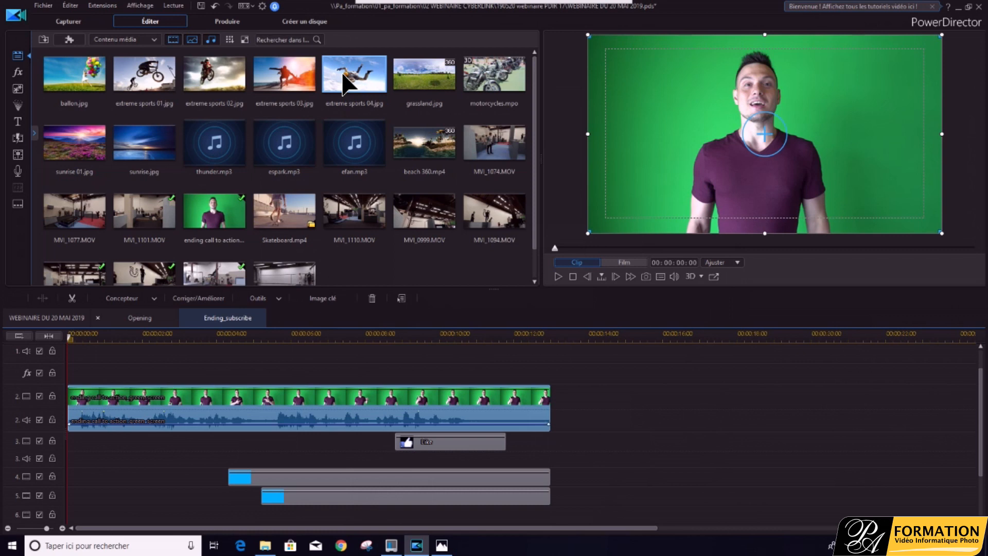
- Add the sunrise 01.jpg image to track 1 of the Ending_subscribe timeline, starting about 2 seconds in
left_click(77, 148)
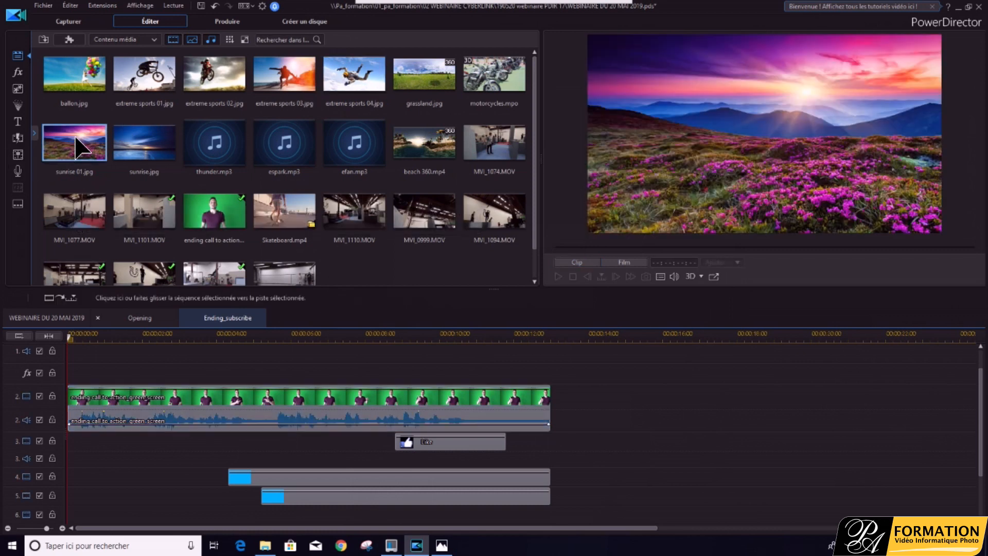
left_click_drag(137, 367, 150, 349)
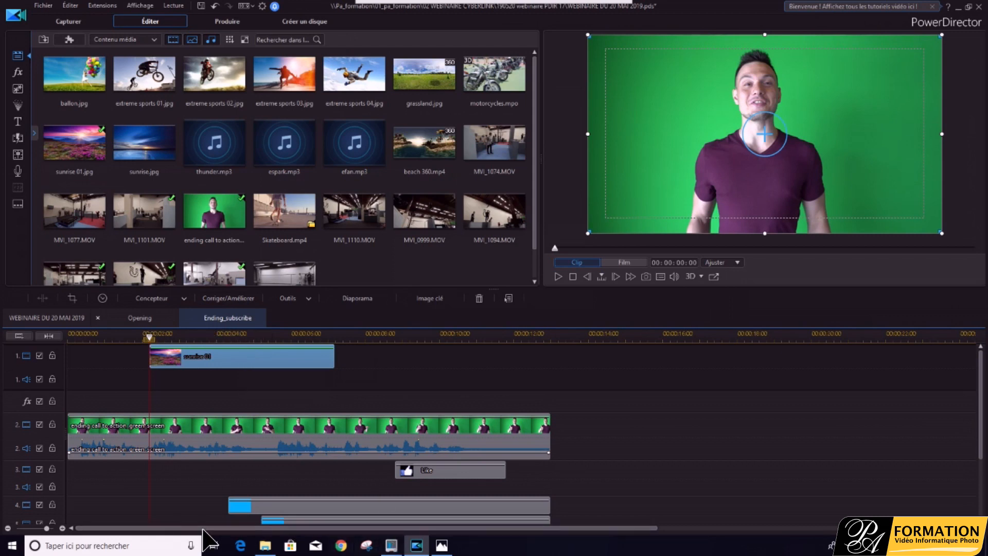
- Move the sunrise 01 image to the very start of track 1 in the Ending_subscribe timeline
left_click_drag(204, 360, 122, 370)
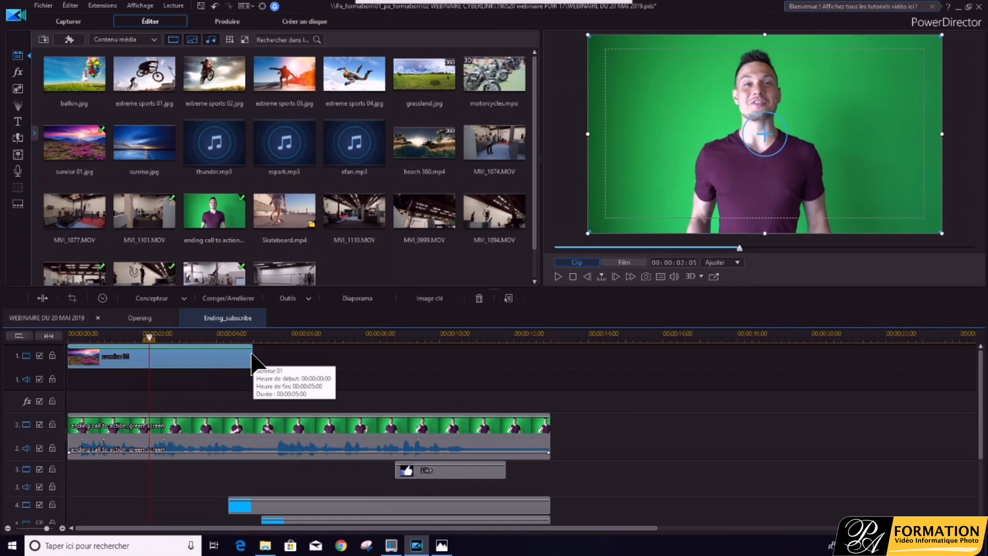
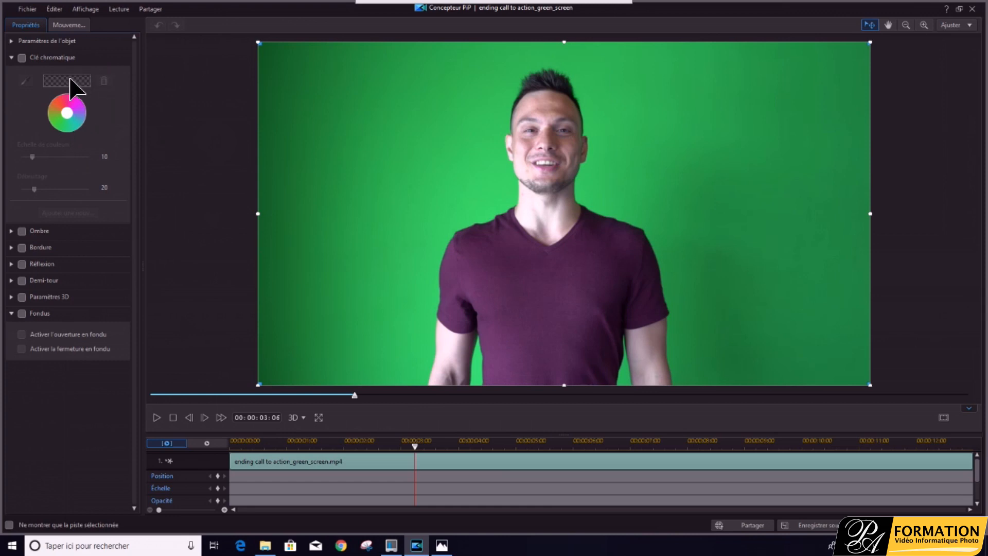
- Enable the chroma key on the ending call to action clip, sample the green beside the man, and set the colour range to 40
left_click(10, 58)
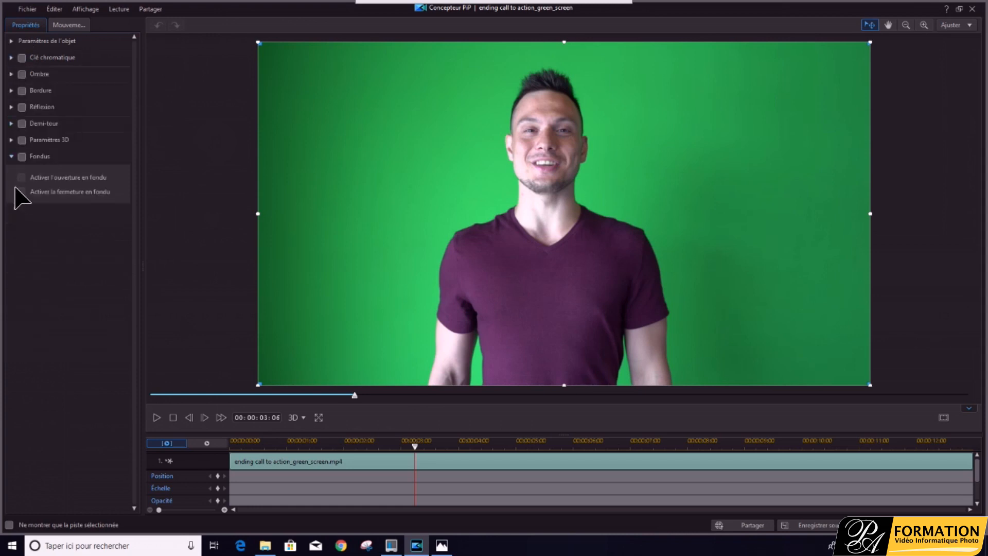
left_click(11, 57)
left_click(22, 59)
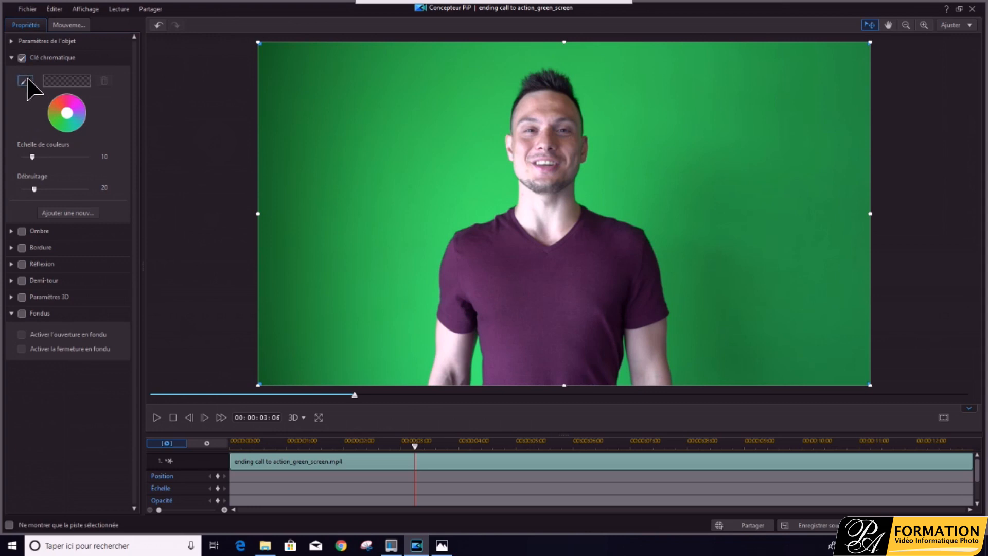
left_click(25, 81)
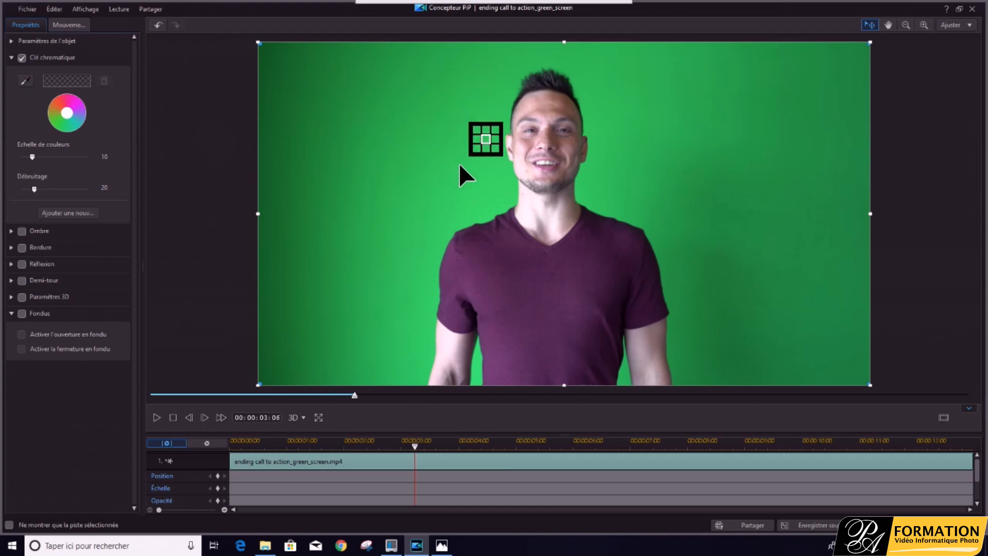
left_click(474, 208)
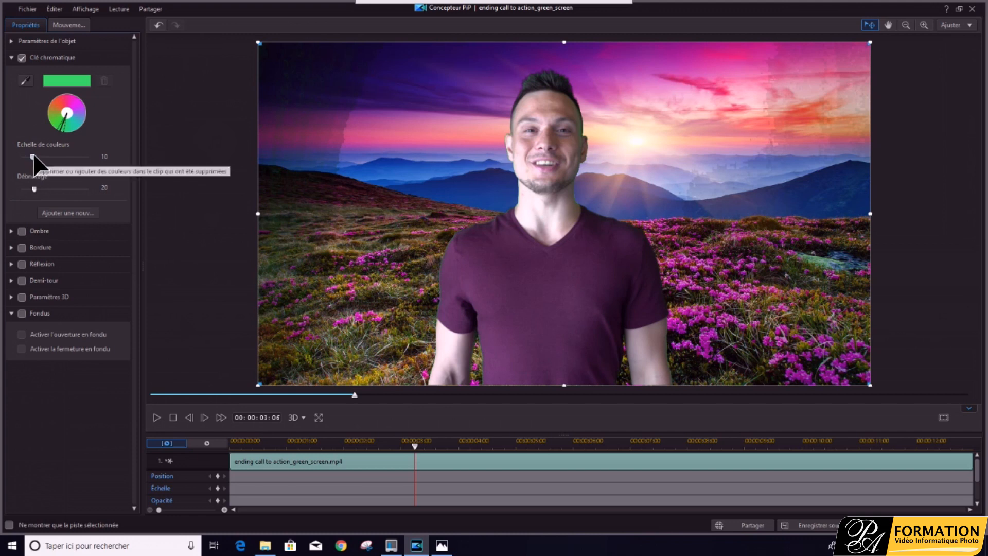
left_click_drag(34, 157, 66, 159)
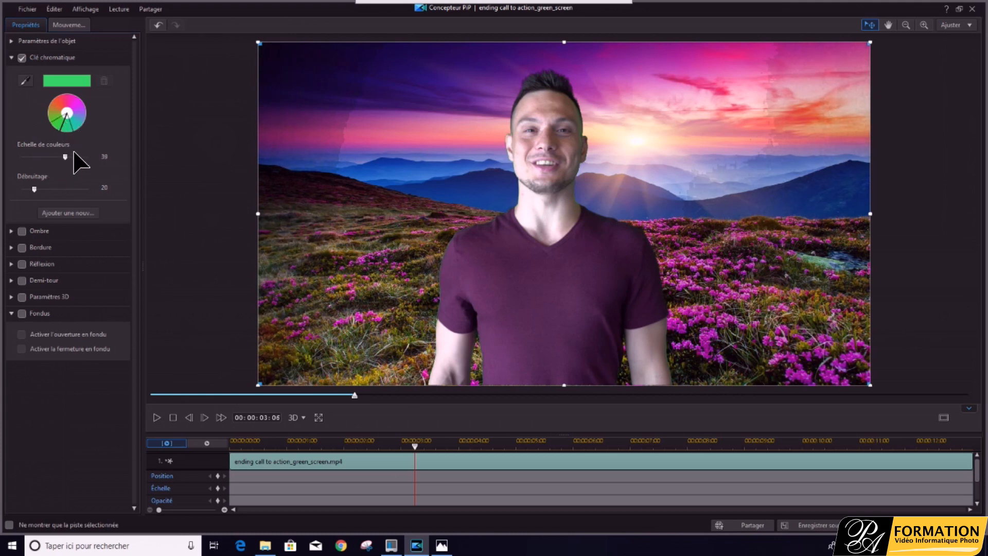
left_click_drag(67, 159, 67, 158)
- Add a second key colour to the clip's chroma key, sampled from the darker green in the backdrop's upper-left area
left_click(72, 212)
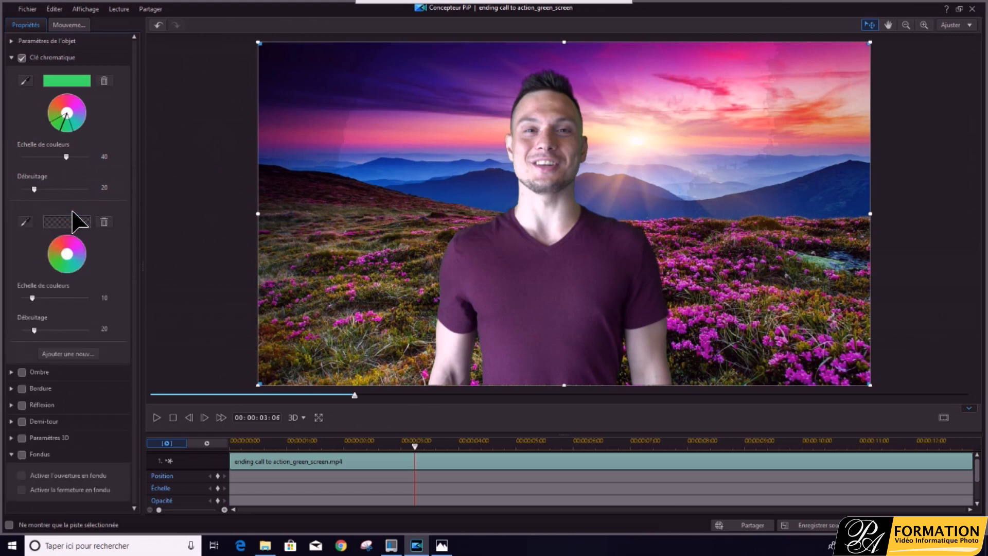
left_click(25, 222)
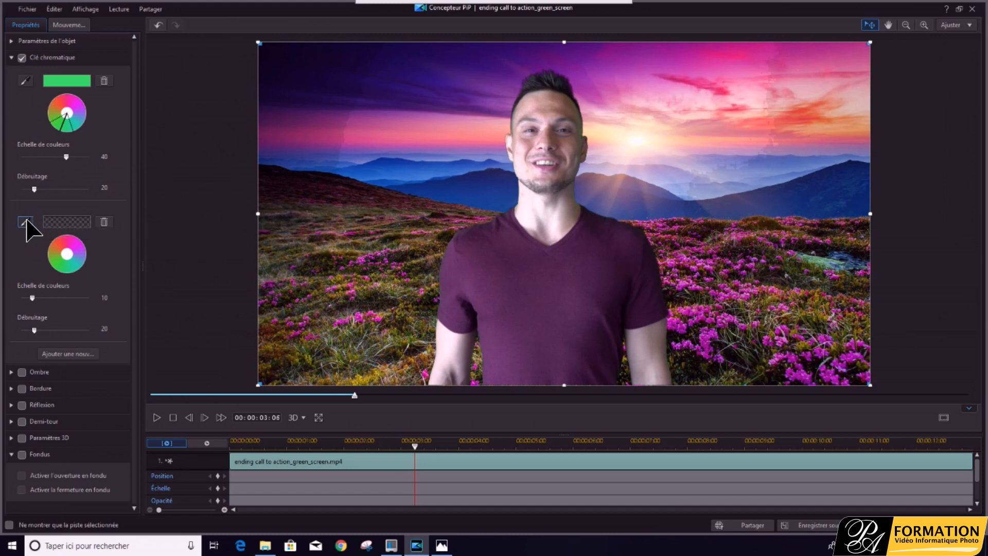
left_click(304, 110)
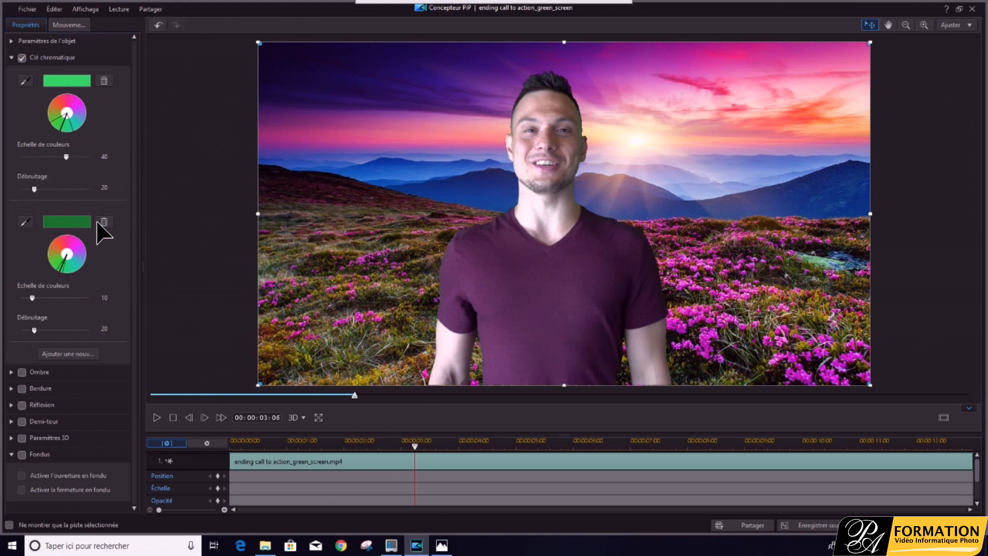
- Play the keyed clip in the PiP designer to check it over the sunrise background, and accept the changes
left_click(157, 418)
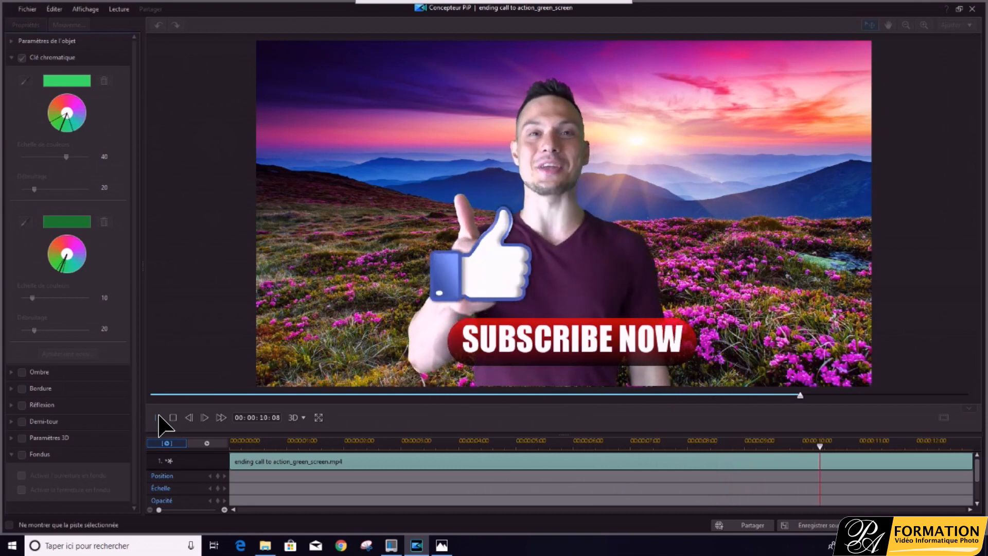
left_click(157, 418)
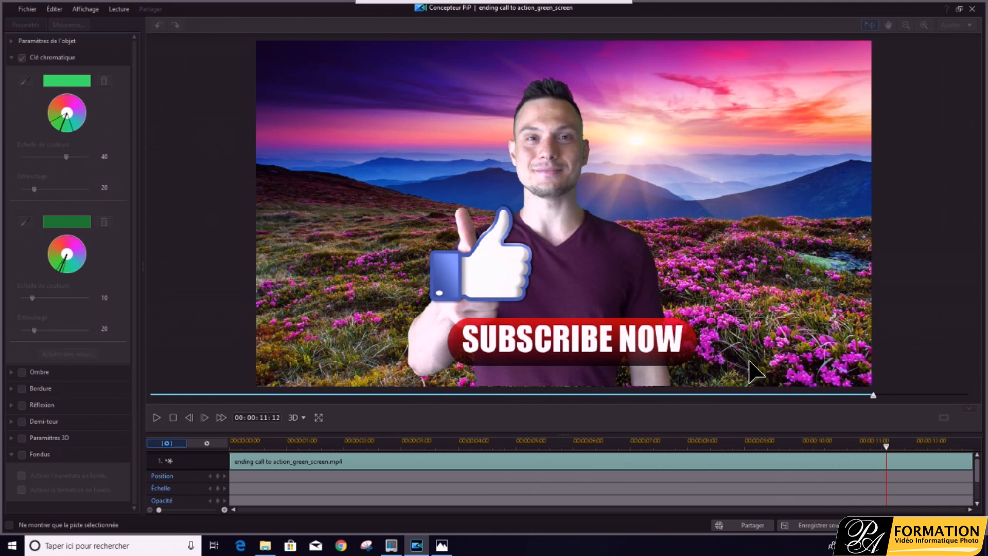
left_click(877, 525)
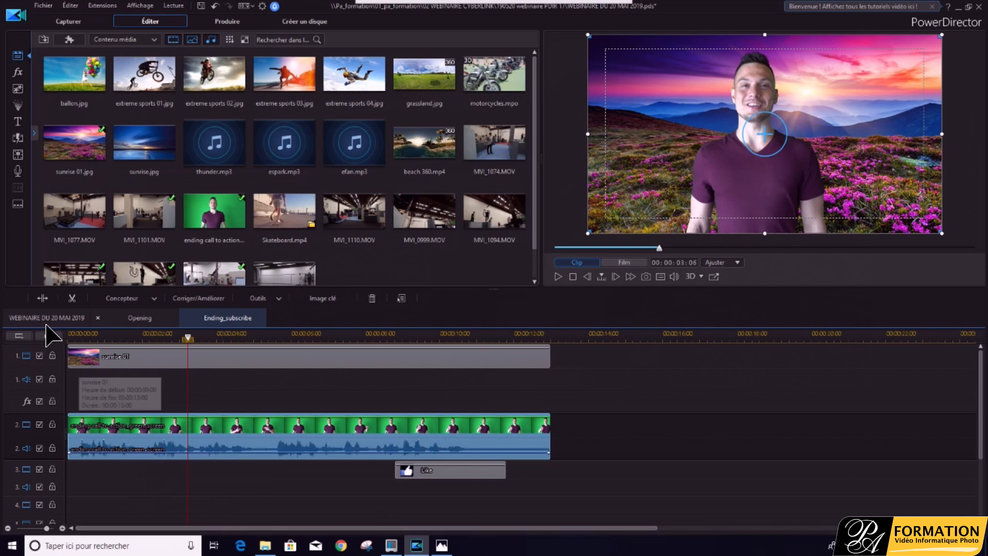
- Play the Ending_subscribe timeline from near its start to check the keyed presenter and the overlays
left_click(75, 337)
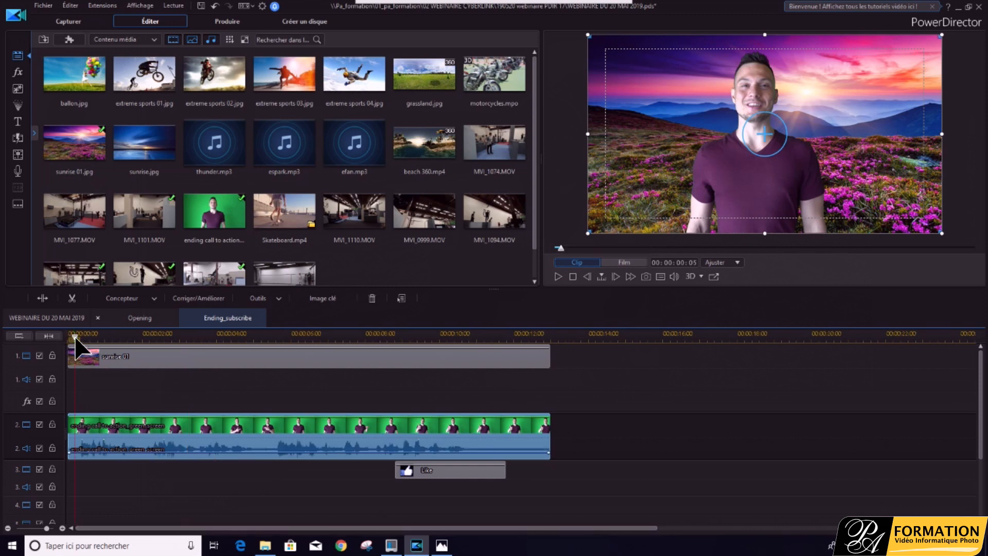
left_click(558, 277)
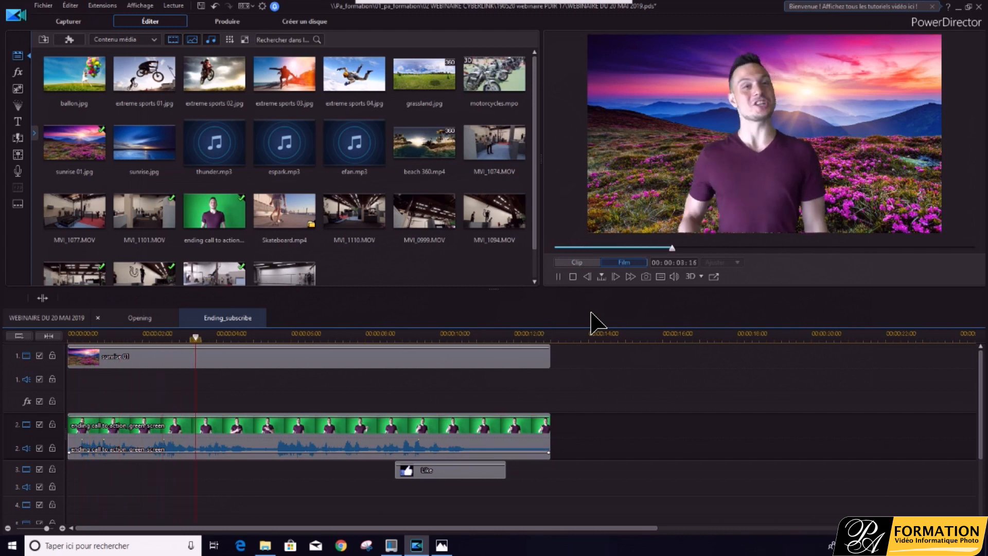
left_click(558, 277)
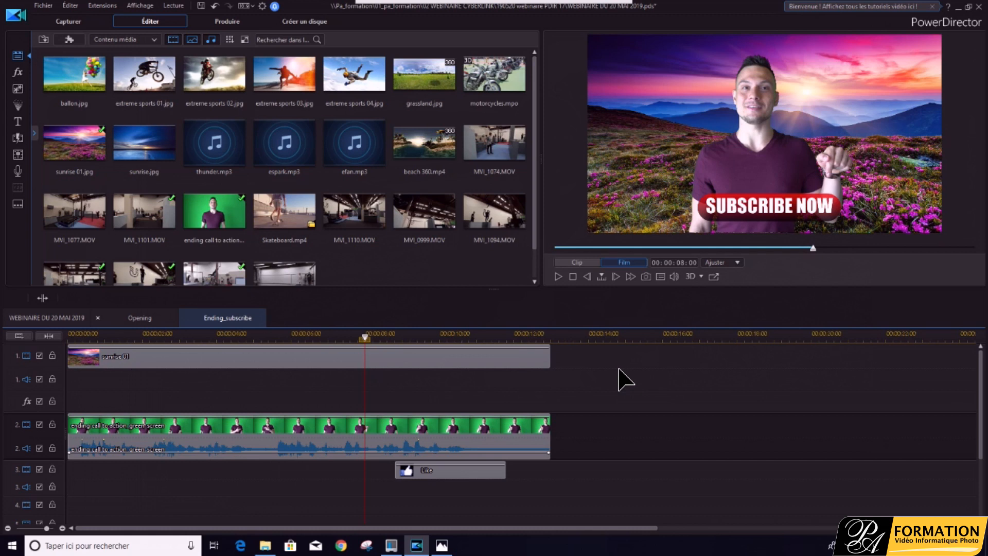
- Return to the main WEBINAIRE DU 20 MAI 2019 timeline and play the nested Ending_subscribe clip
left_click(58, 319)
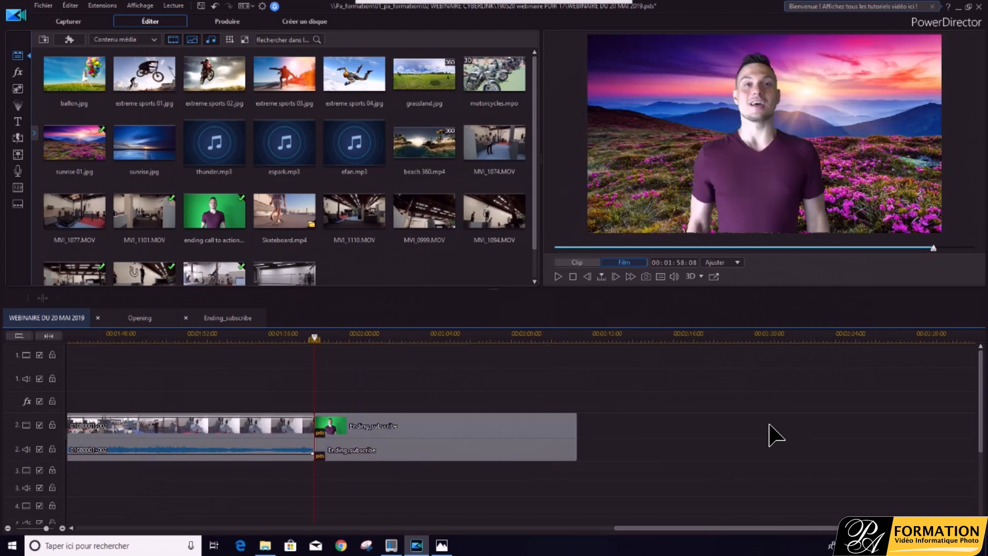
left_click(561, 278)
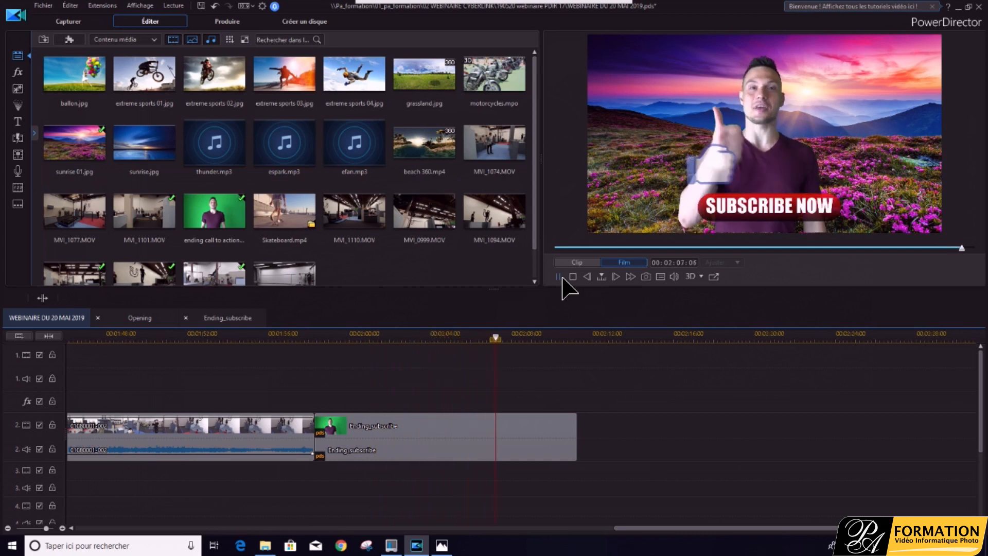
left_click(559, 277)
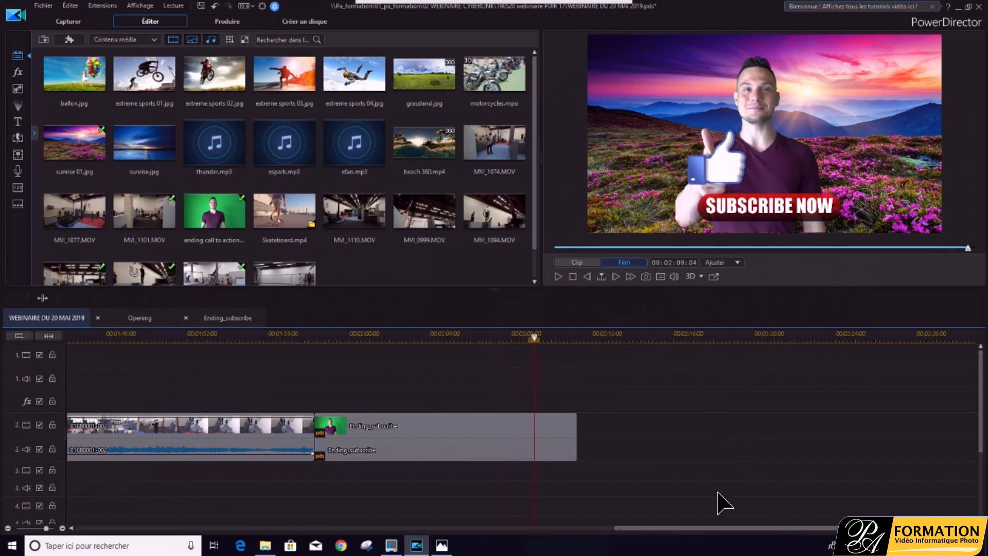
- Insert the 02 CHROMA project from the 190520 webinaire PDIR 17 folder at the end of the Ending_subscribe clip
left_click_drag(719, 531, 748, 530)
left_click(490, 335)
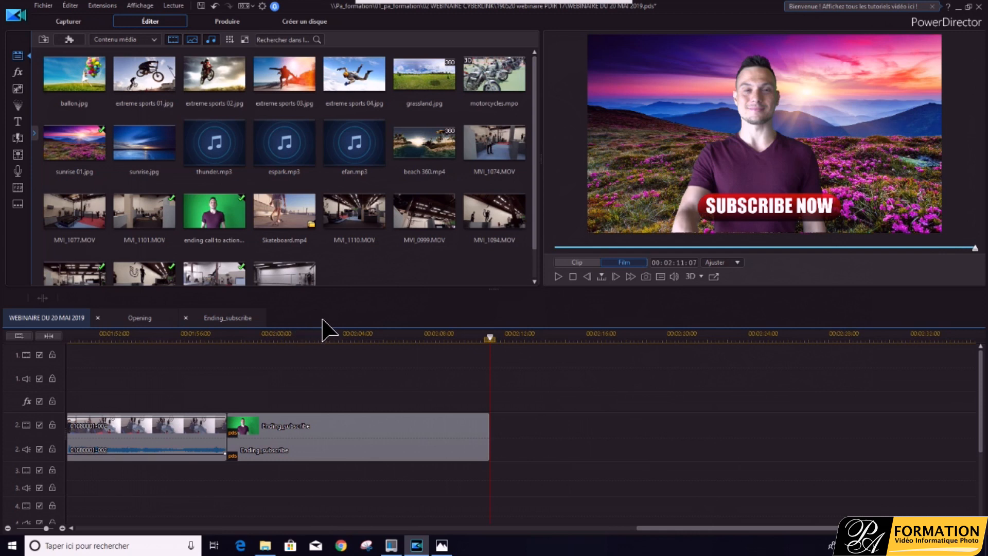
left_click(43, 6)
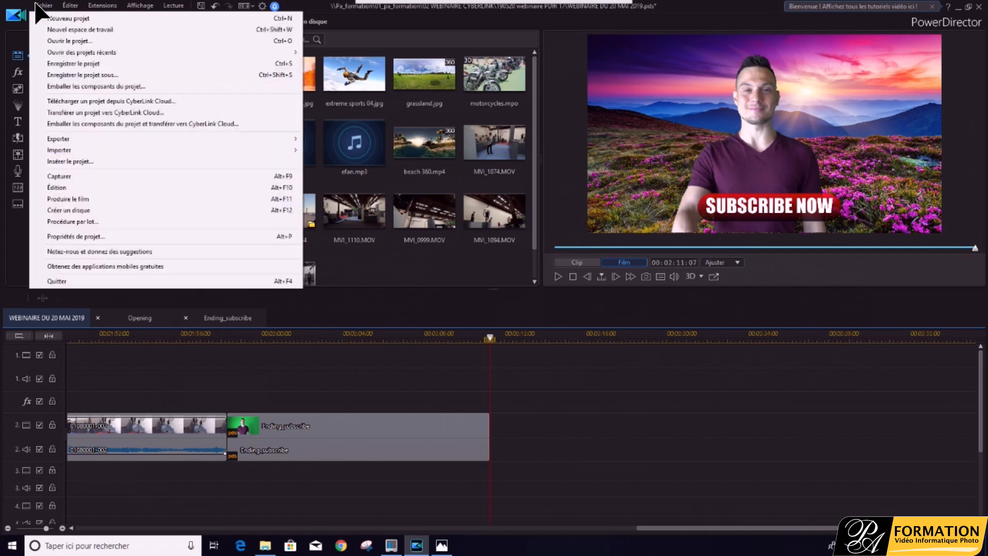
left_click(538, 361)
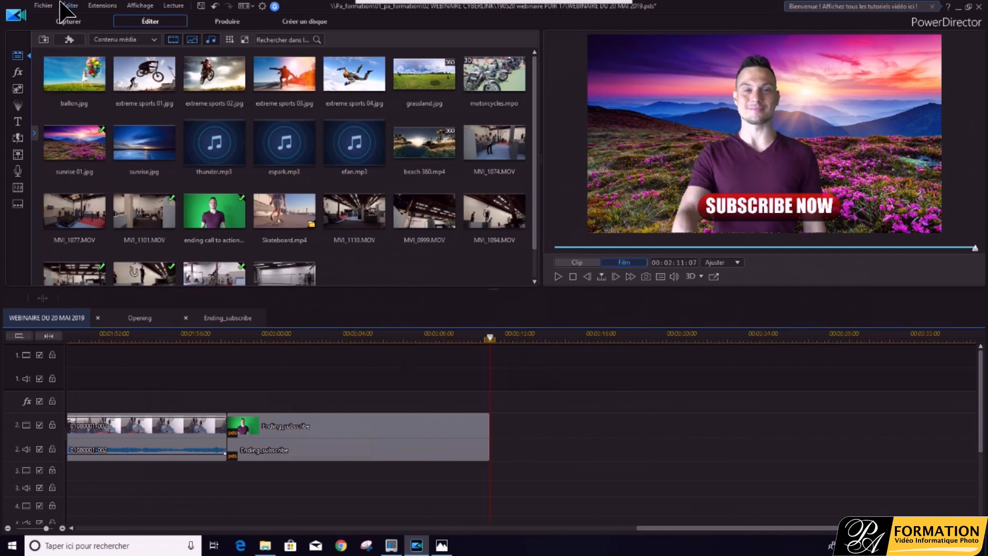
left_click(44, 7)
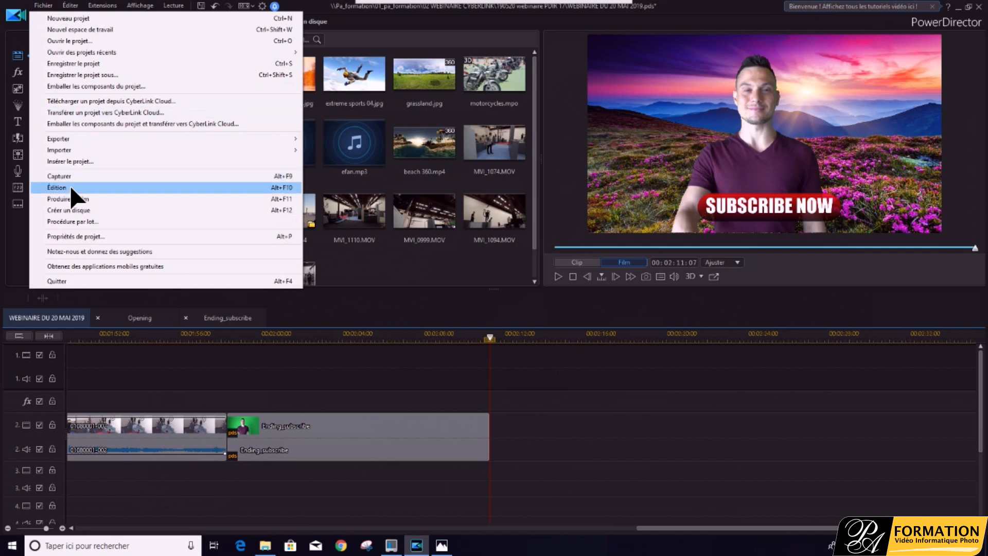
left_click(72, 161)
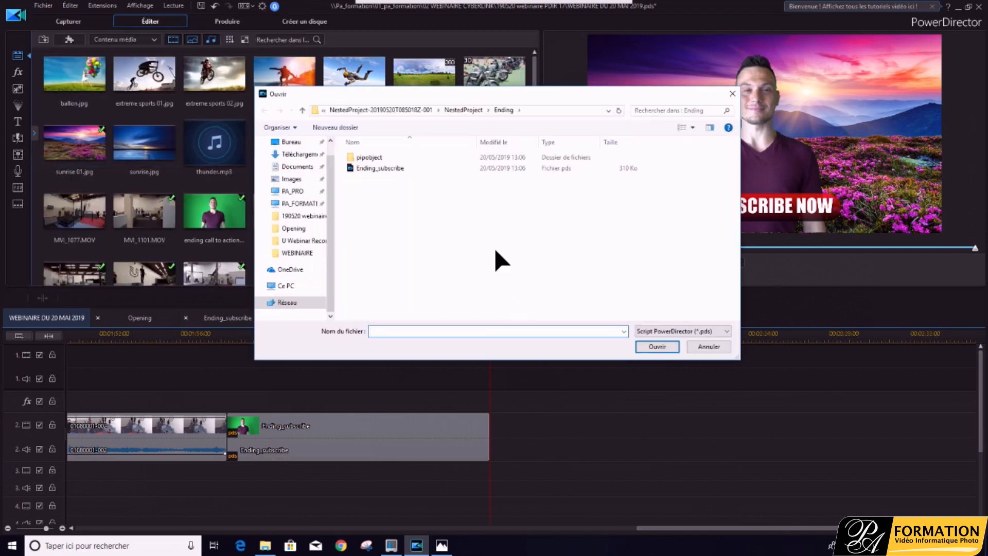
left_click(380, 109)
left_click(363, 111)
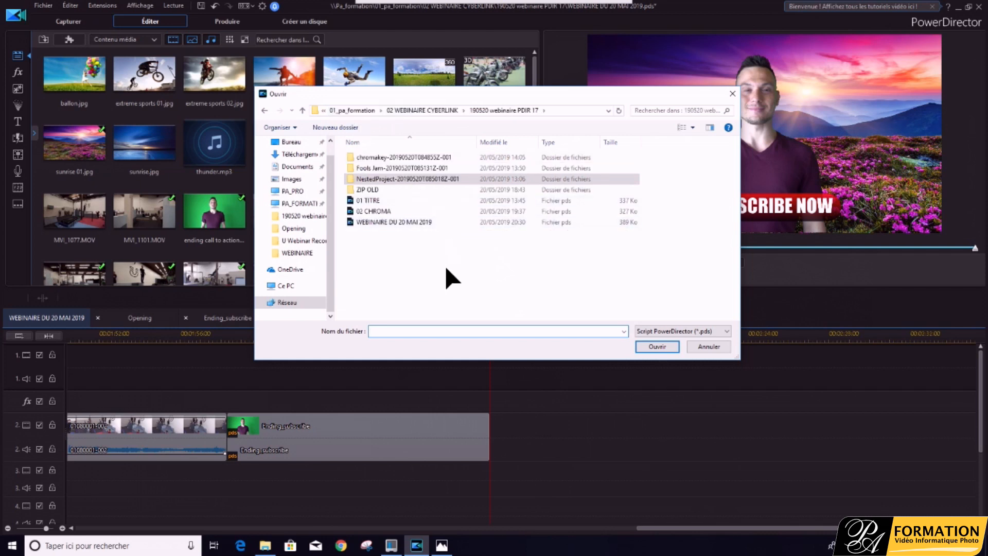
left_click(367, 211)
left_click(644, 349)
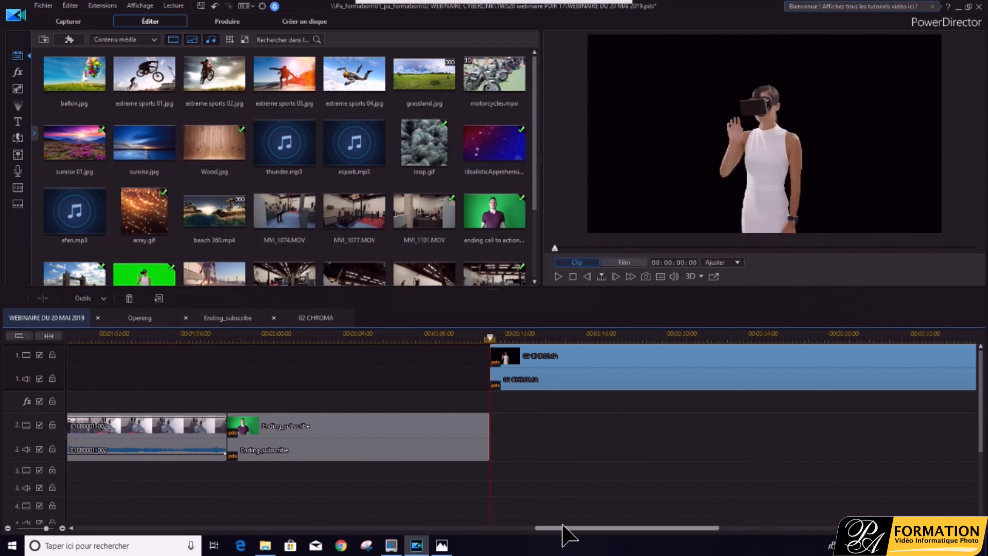
- Play the nested 02 CHROMA clip in the main timeline to review its keyed woman over the changing backgrounds
left_click_drag(599, 523, 642, 528)
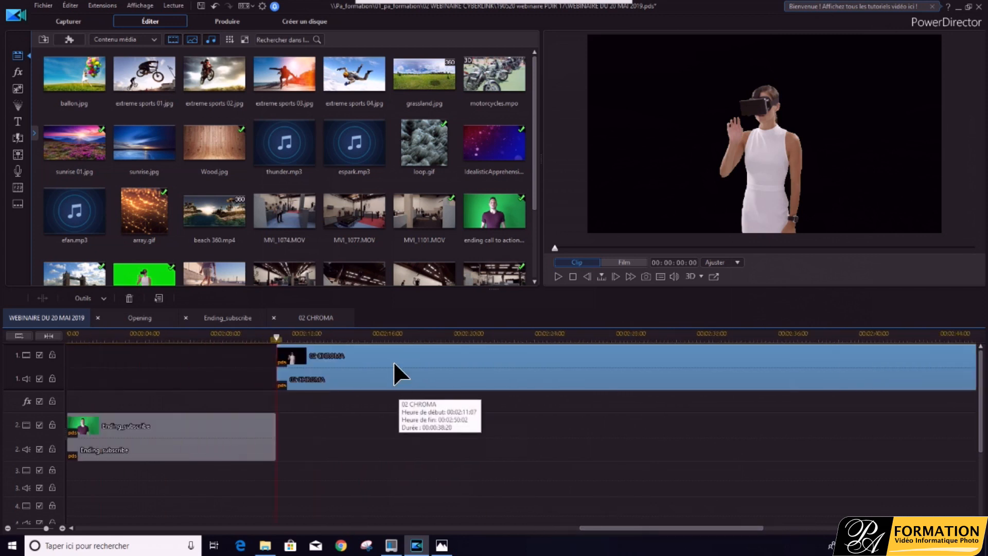
left_click(559, 277)
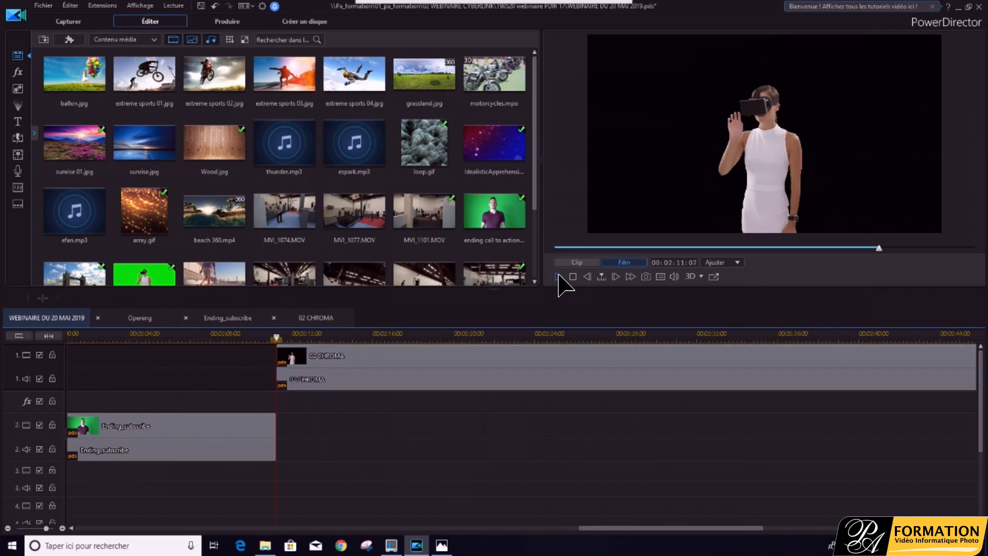
left_click(558, 277)
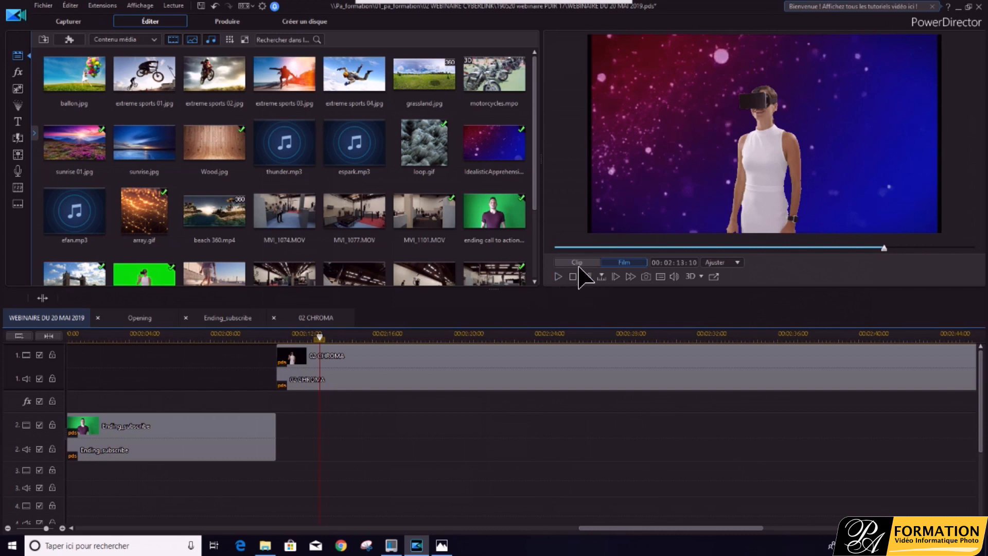
left_click(560, 277)
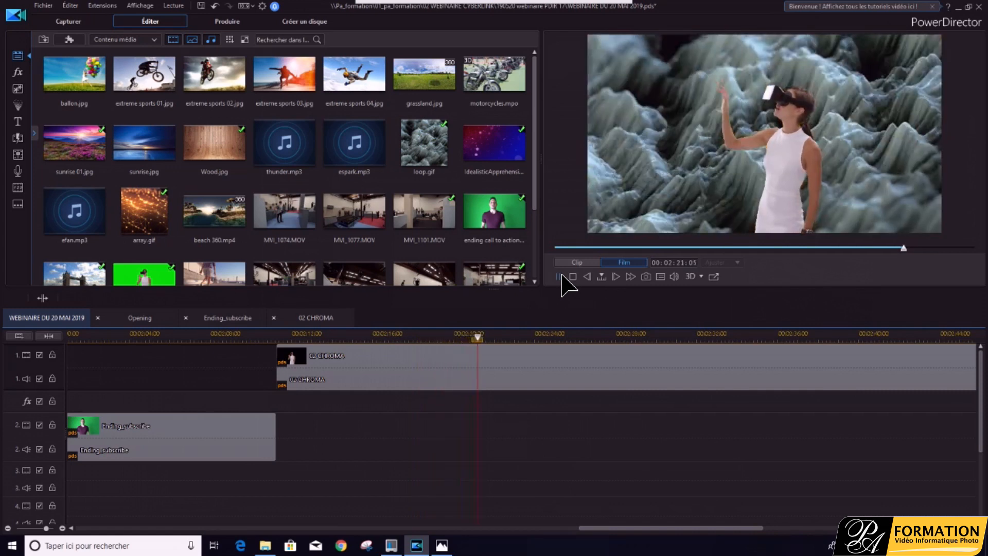
left_click(560, 276)
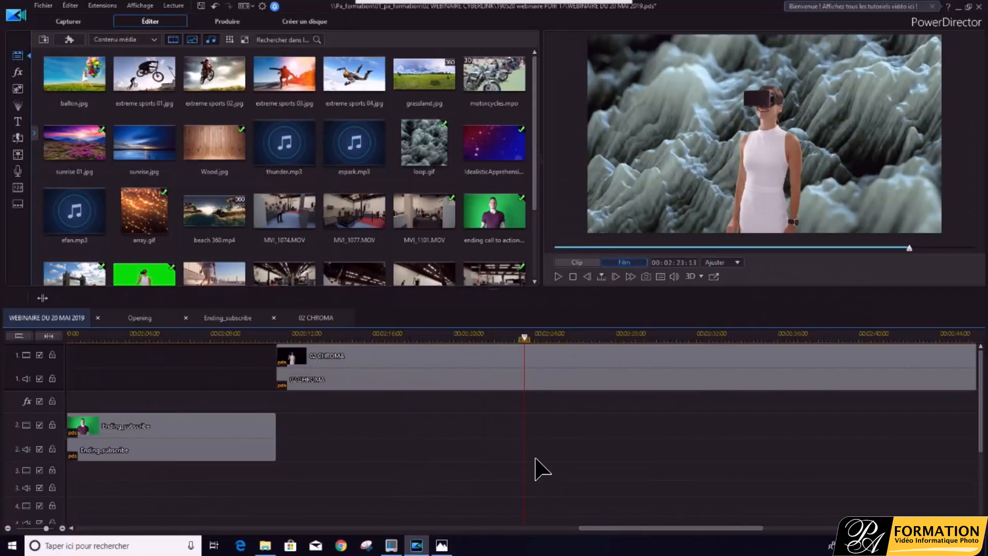
- Key out the green background of the shutterstock clip in the 02 CHROMA timeline, with a colour range of 43
left_click(326, 317)
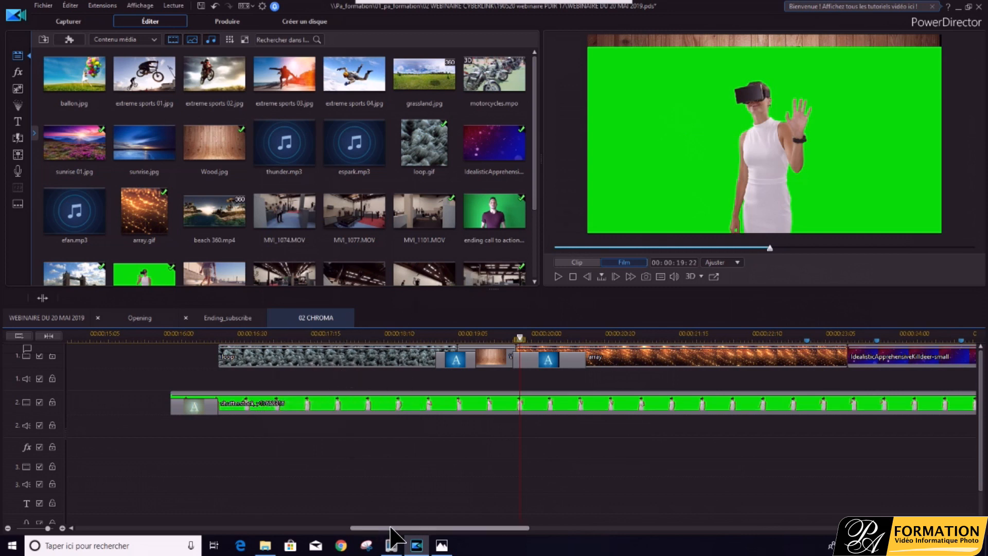
mouse_move(392, 528)
left_mouse_down()
mouse_move(523, 530)
mouse_move(396, 532)
left_mouse_up()
left_click(410, 404)
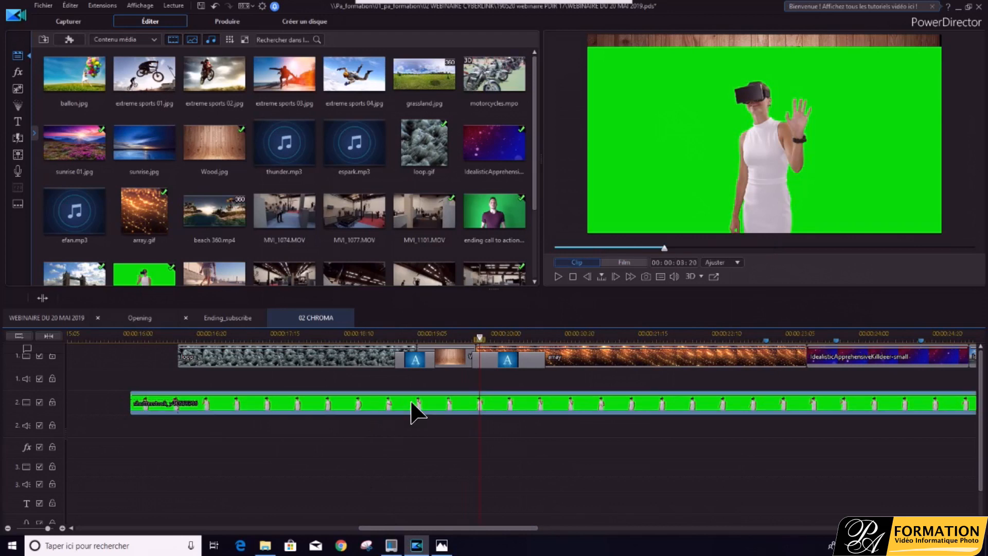
double_click(411, 403)
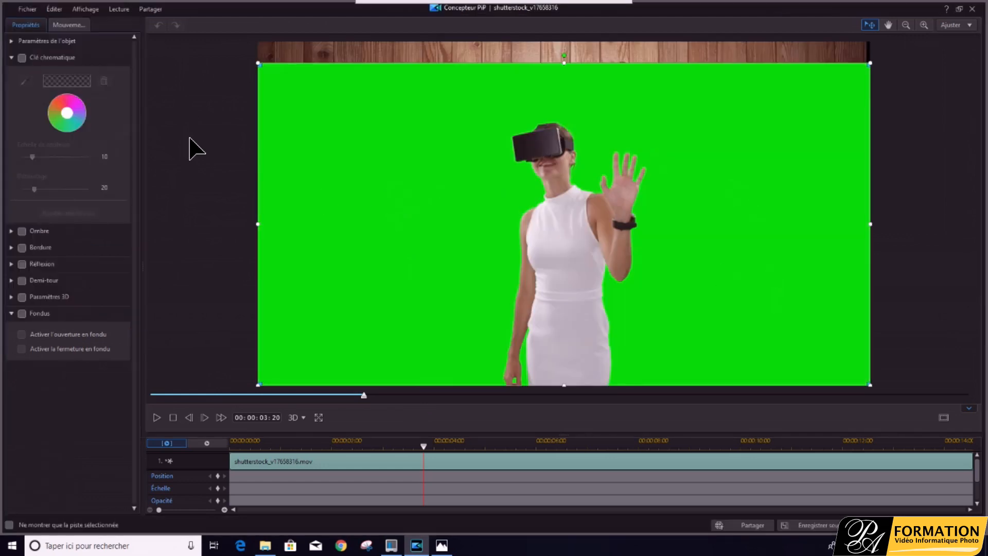
left_click(22, 58)
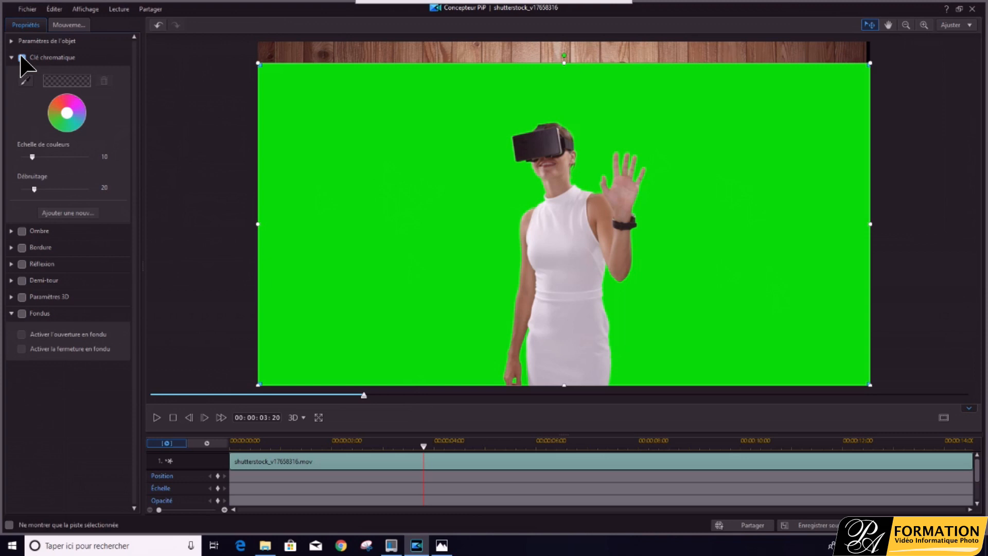
left_click(25, 81)
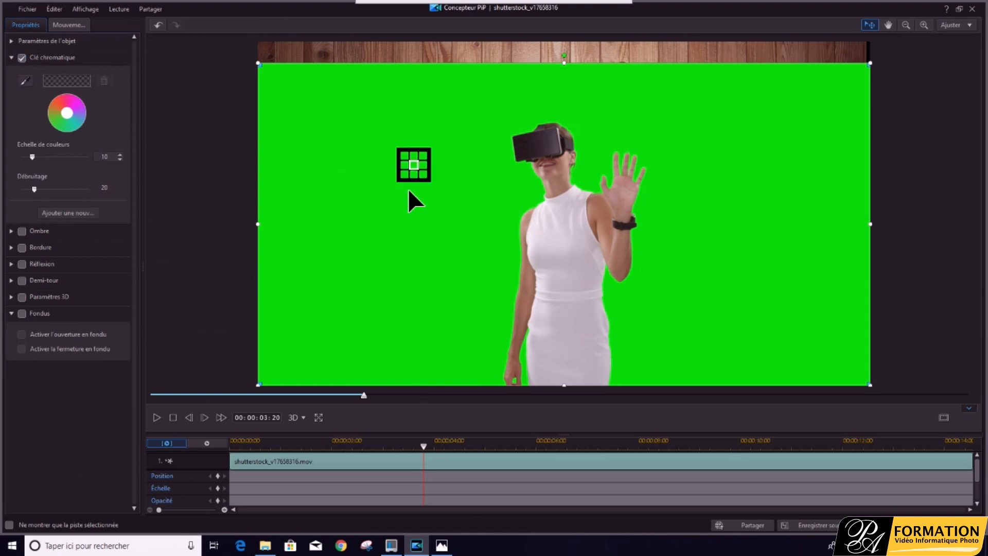
left_click(492, 201)
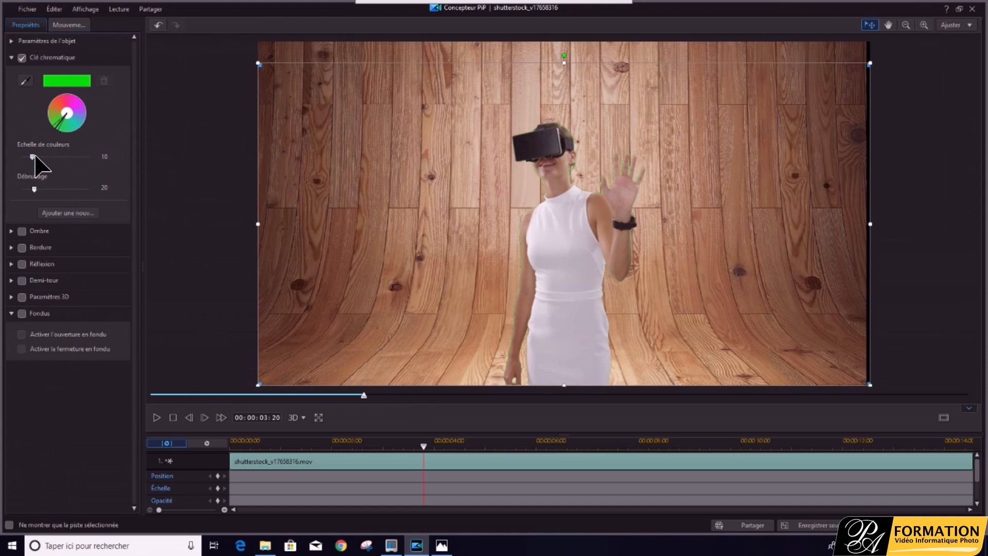
left_click_drag(34, 157, 72, 157)
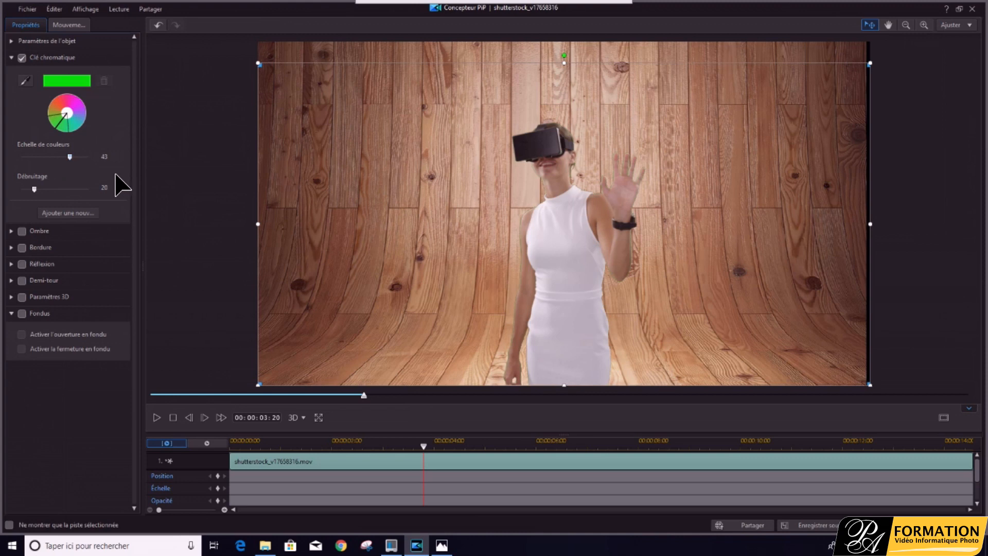
- Preview the keyed woman in the PiP Designer, set the denoise to 35, and apply the changes
left_click(159, 419)
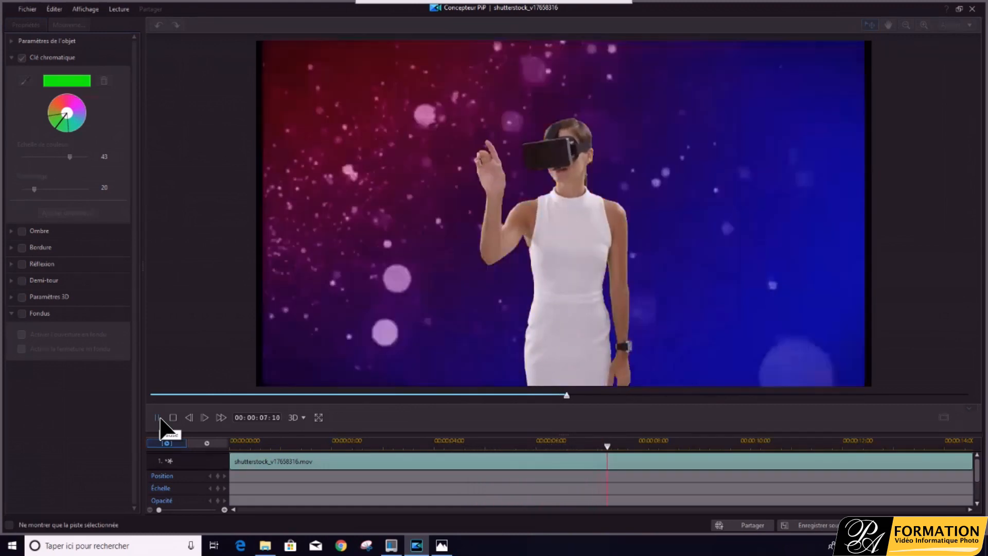
left_click(160, 419)
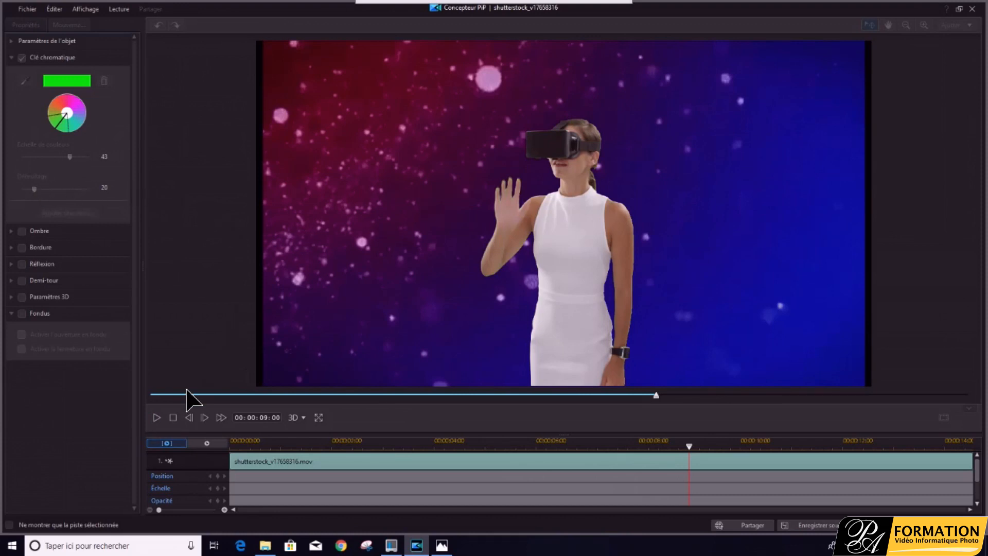
left_click(173, 418)
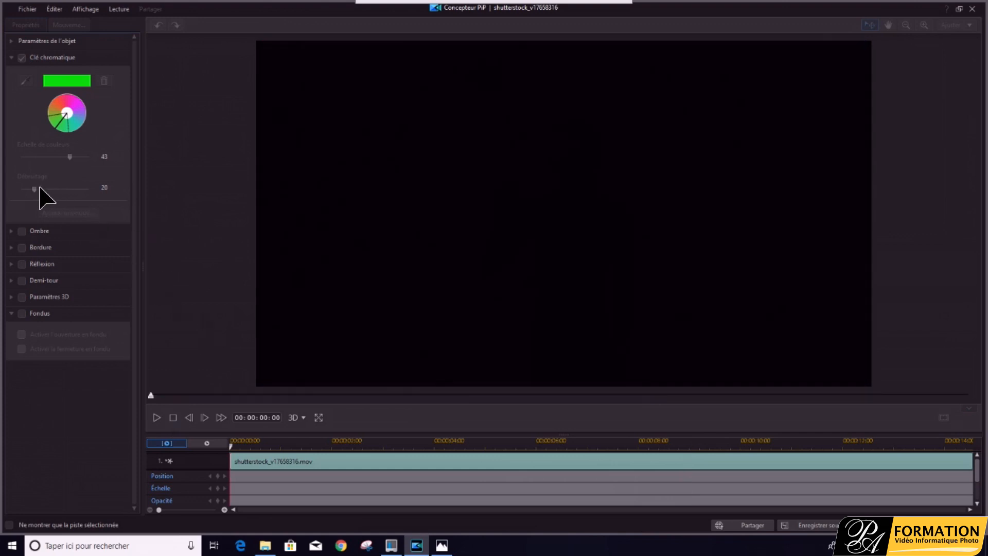
left_click(443, 222)
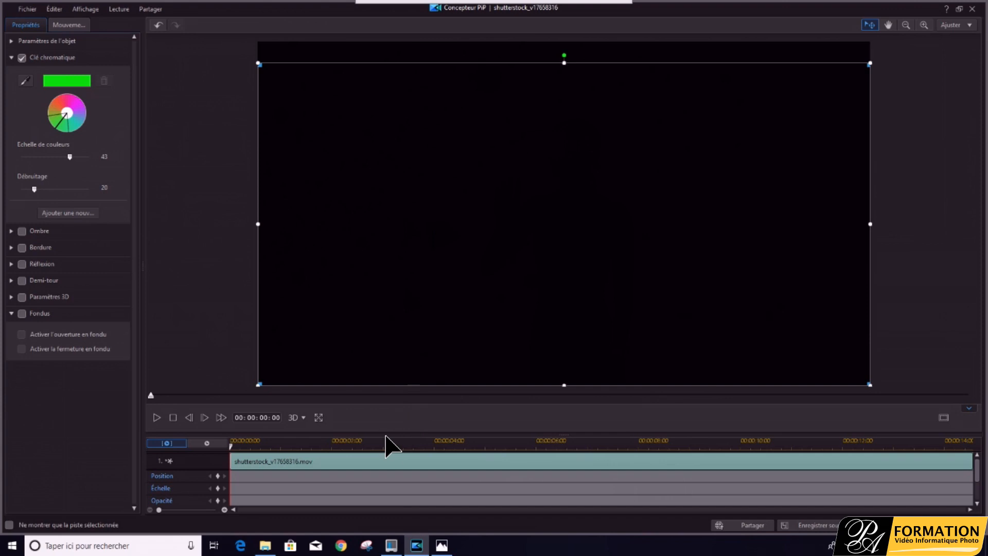
left_click(385, 445)
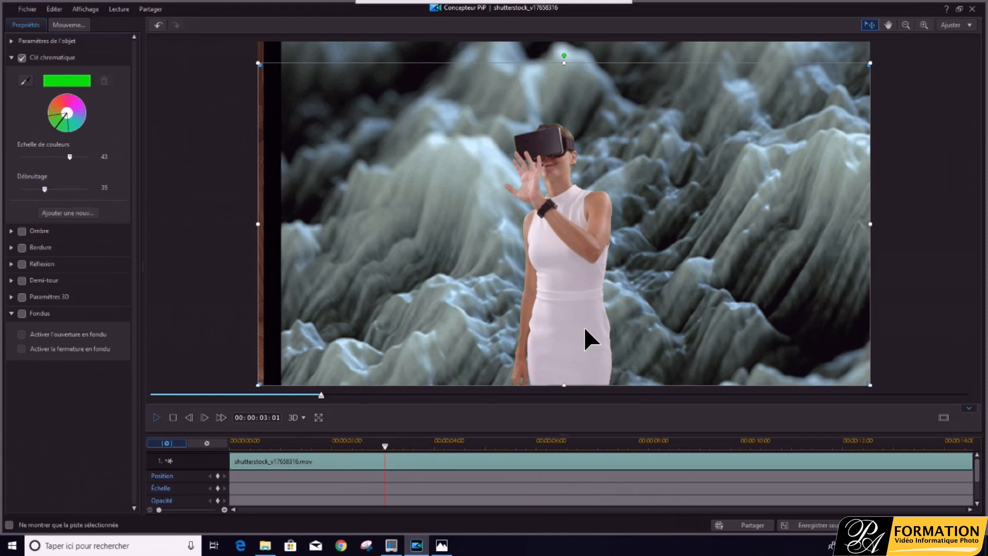
key("space")
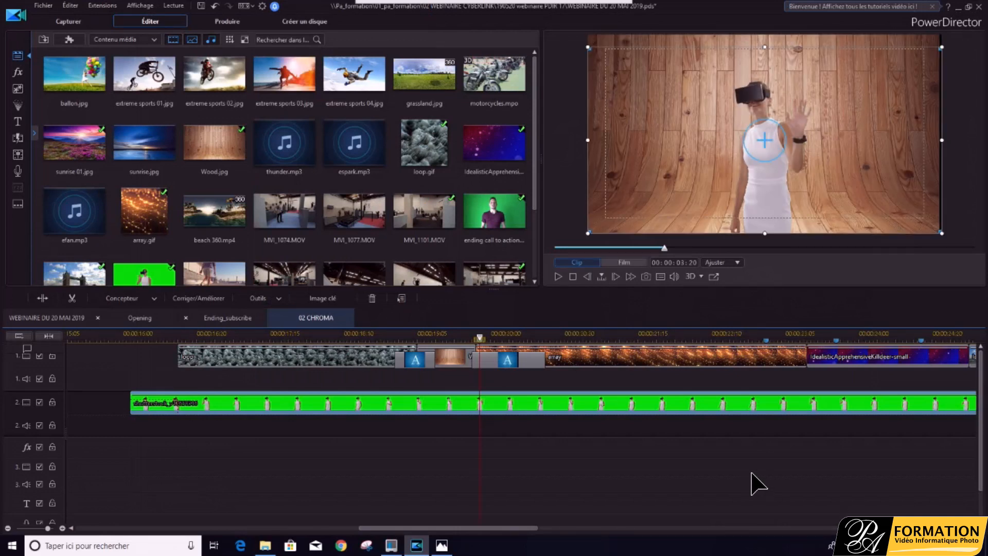
- Reopen the keyed clip in the PiP Designer to view its motion paths and check it over the rock background in the timeline
double_click(566, 403)
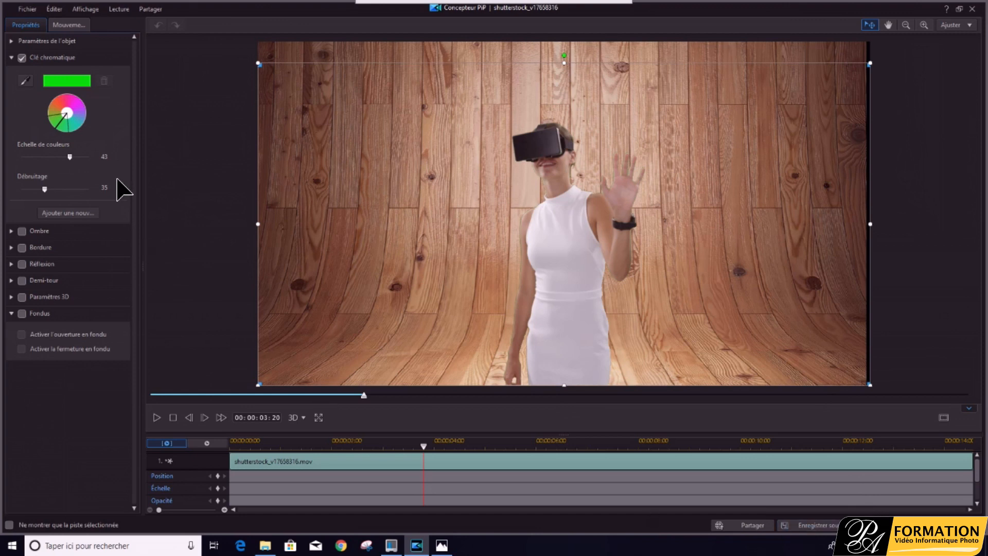
left_click(66, 25)
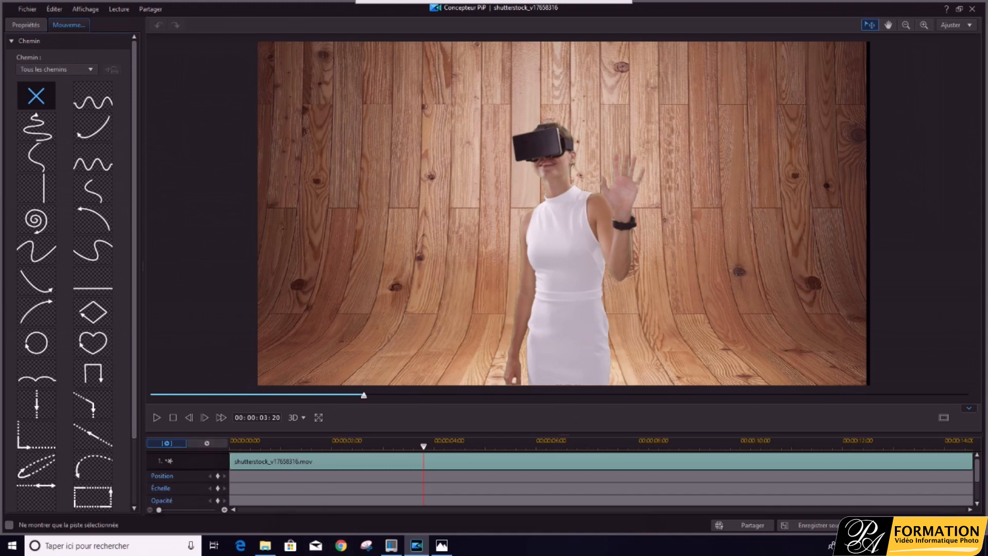
left_click(889, 525)
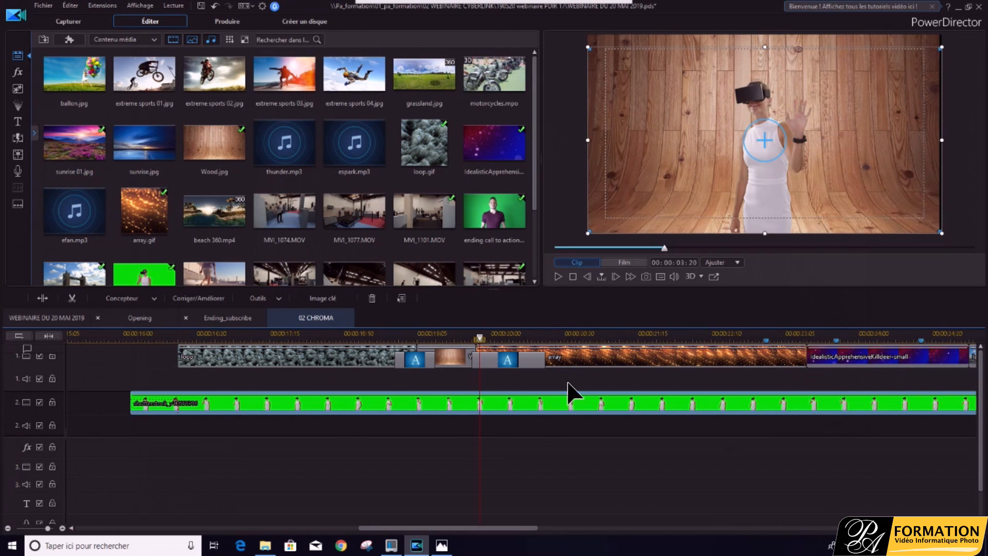
left_click(218, 335)
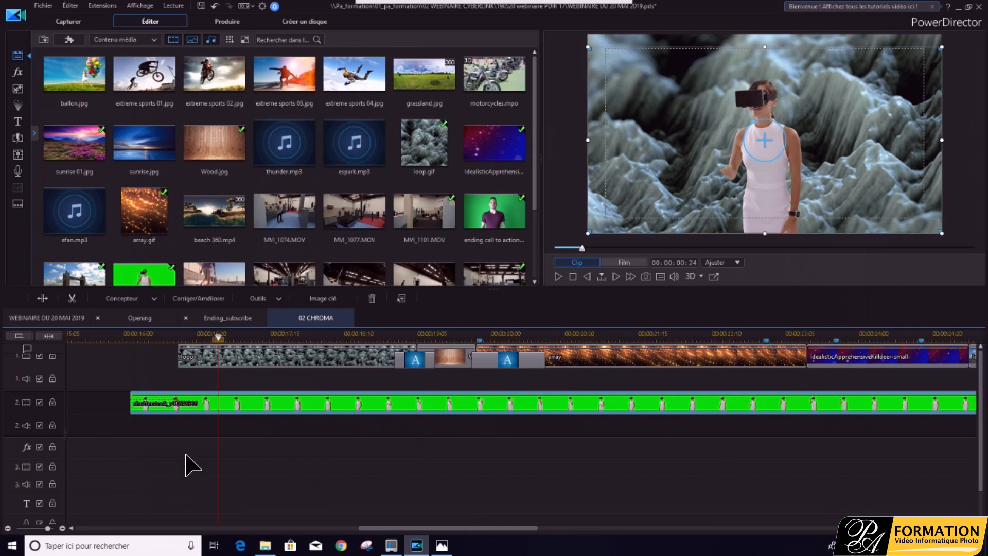
- Return to the main WEBINAIRE DU 20 MAI 2019 timeline and display the separate library preview window
left_click(67, 319)
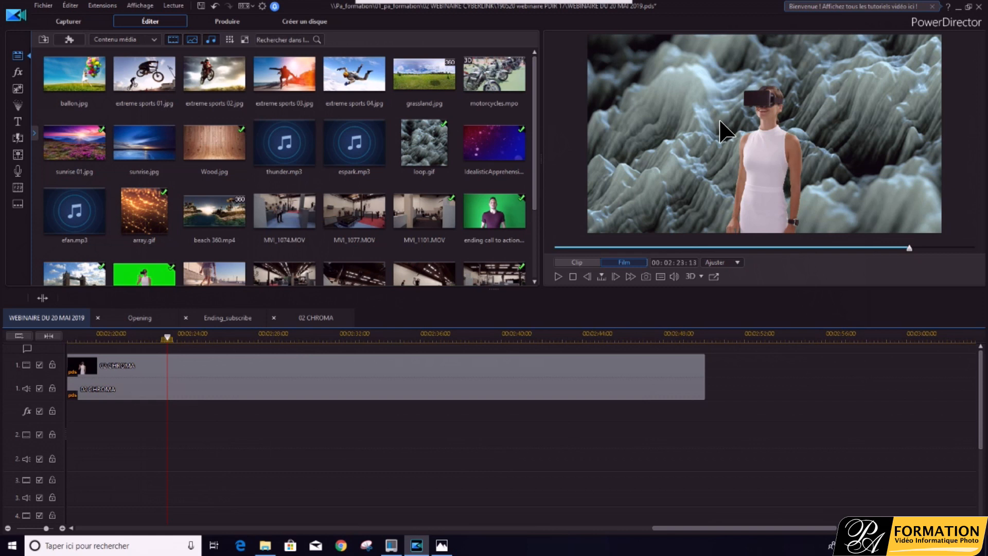
left_click(139, 6)
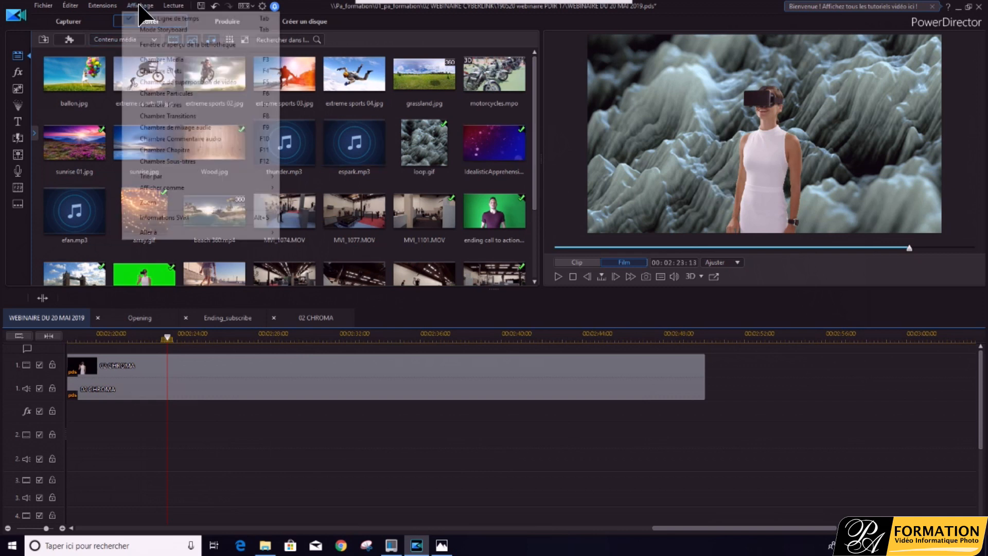
left_click(170, 44)
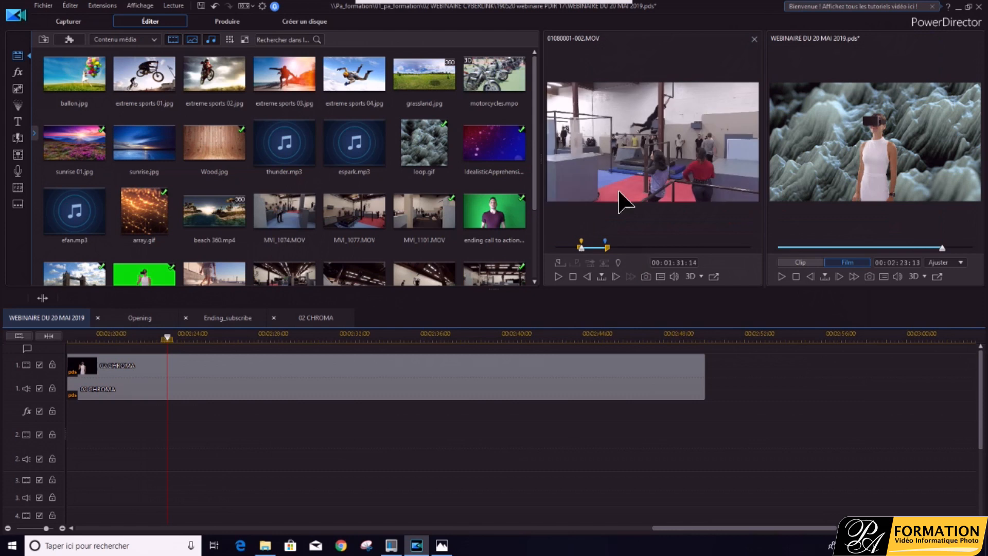
- Preview the green-screen call-to-action clip and MVI_1101.MOV from the library, and look through the precut segments of 01080002-003.MOV
left_click(498, 220)
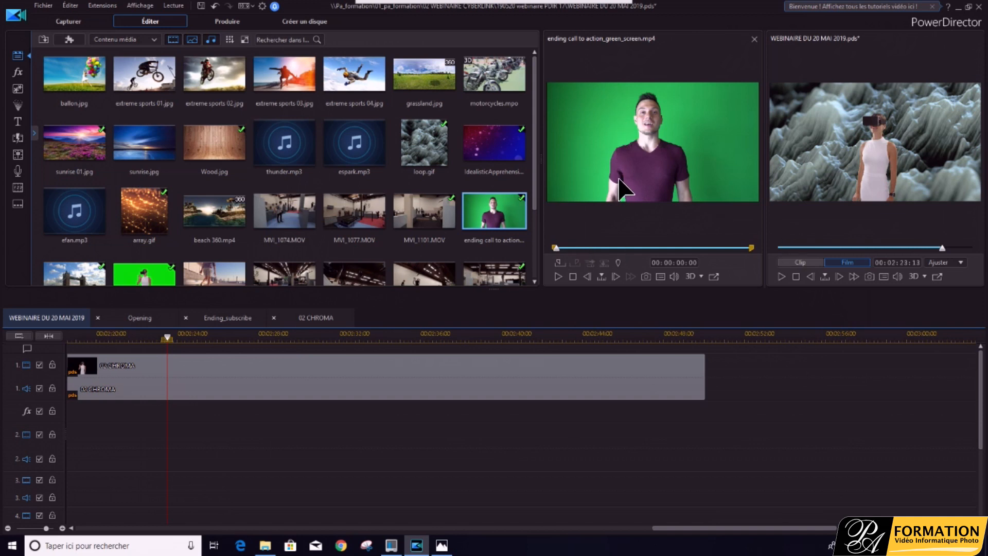
left_click(435, 211)
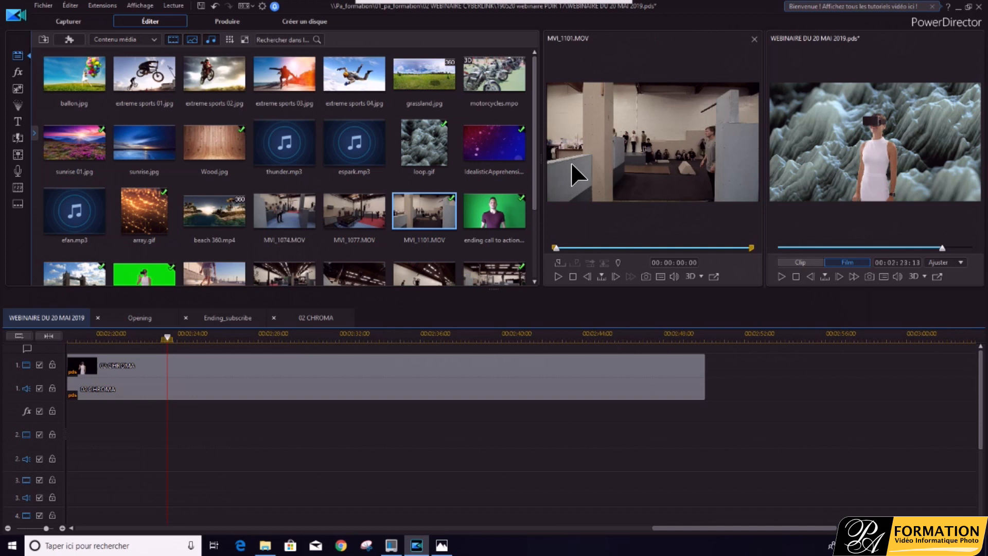
left_click_drag(535, 152, 534, 215)
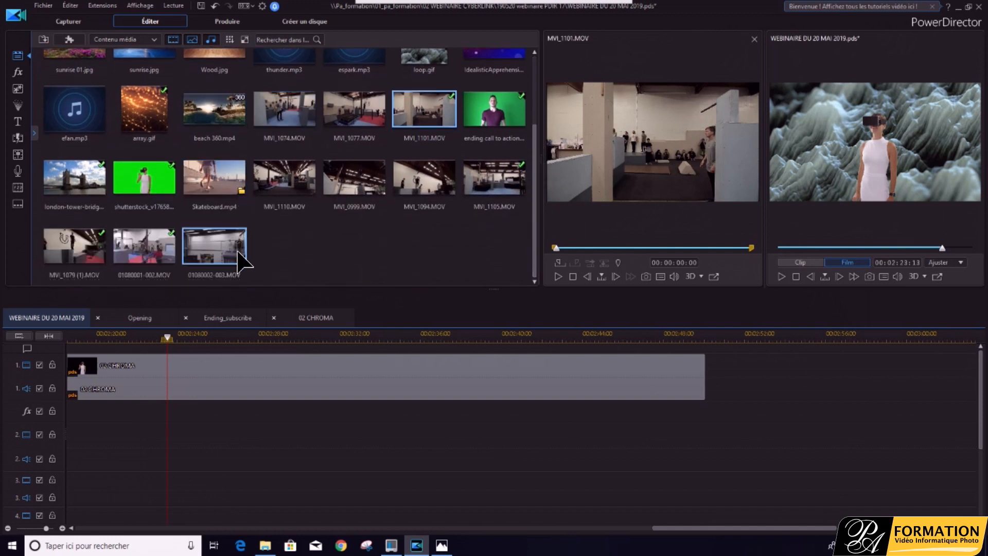
left_click(240, 258)
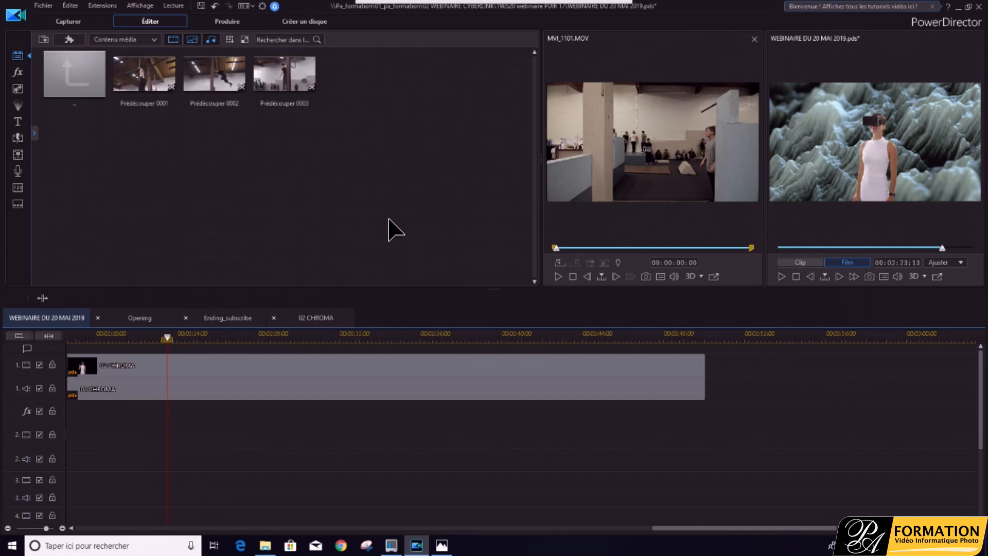
double_click(77, 76)
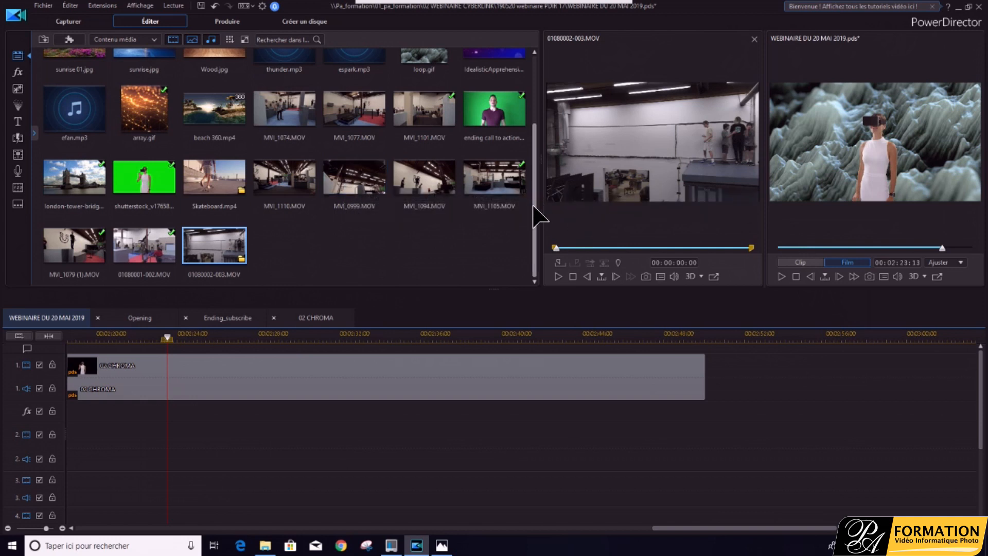
left_click_drag(535, 214, 531, 188)
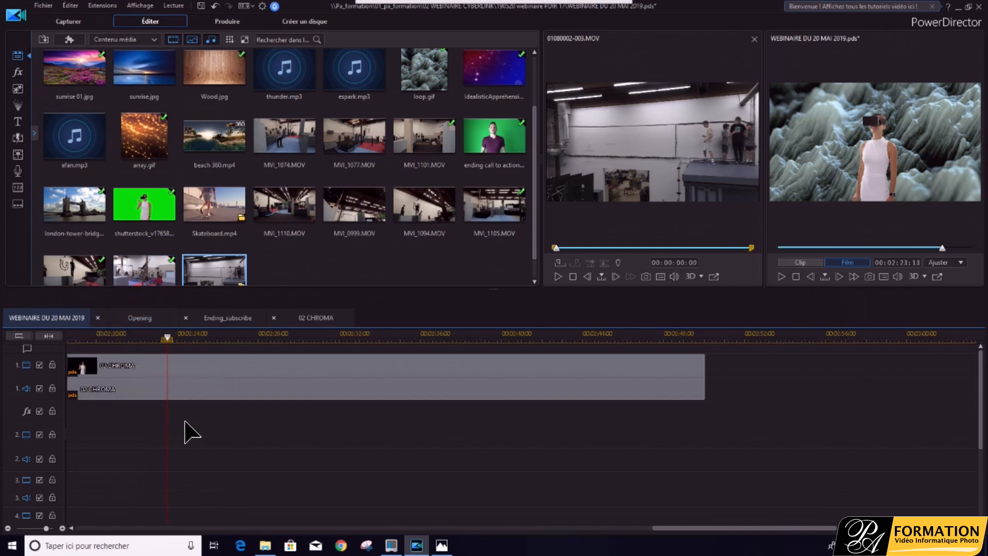
- Look at the nested clips in the main timeline and locate the command for inserting a project
left_click_drag(664, 527, 474, 528)
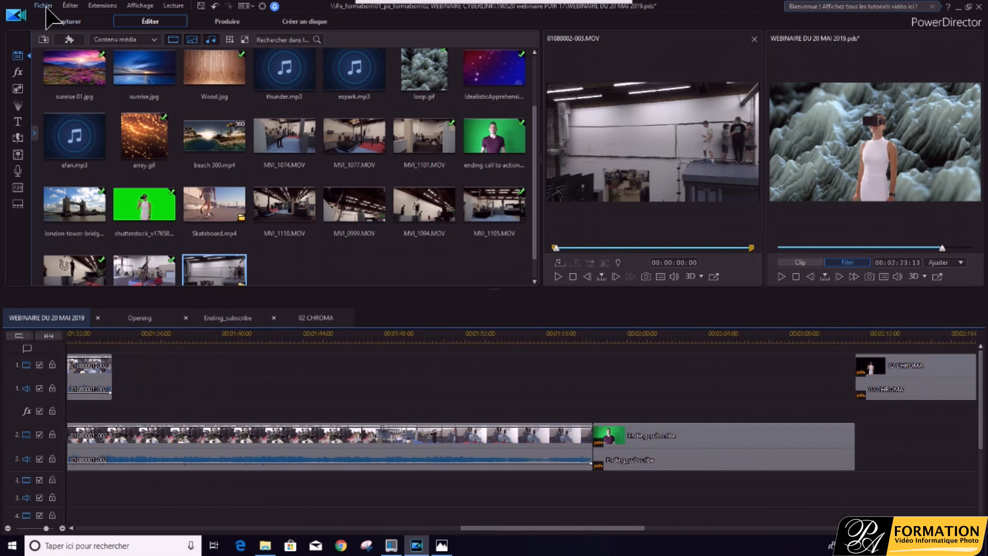
left_click(44, 6)
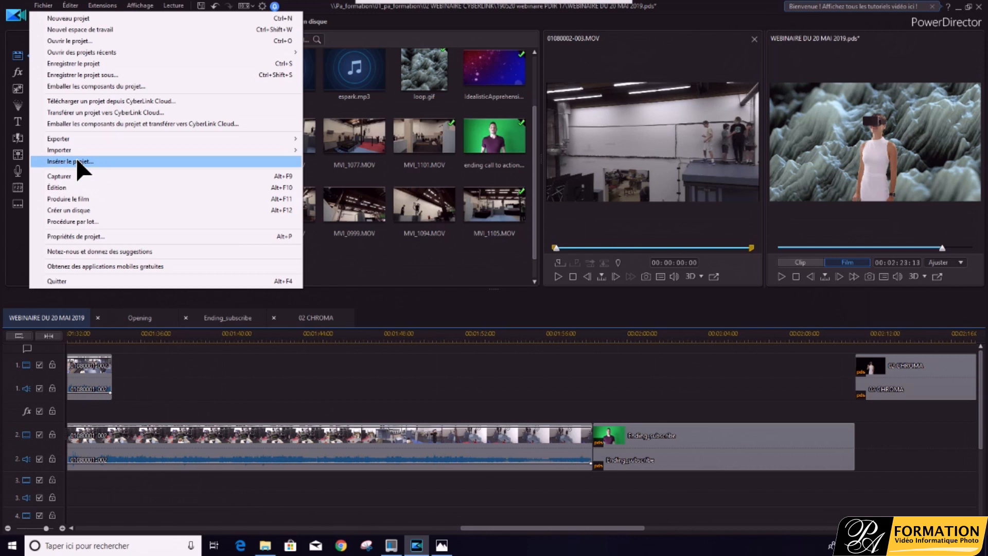
left_click(535, 377)
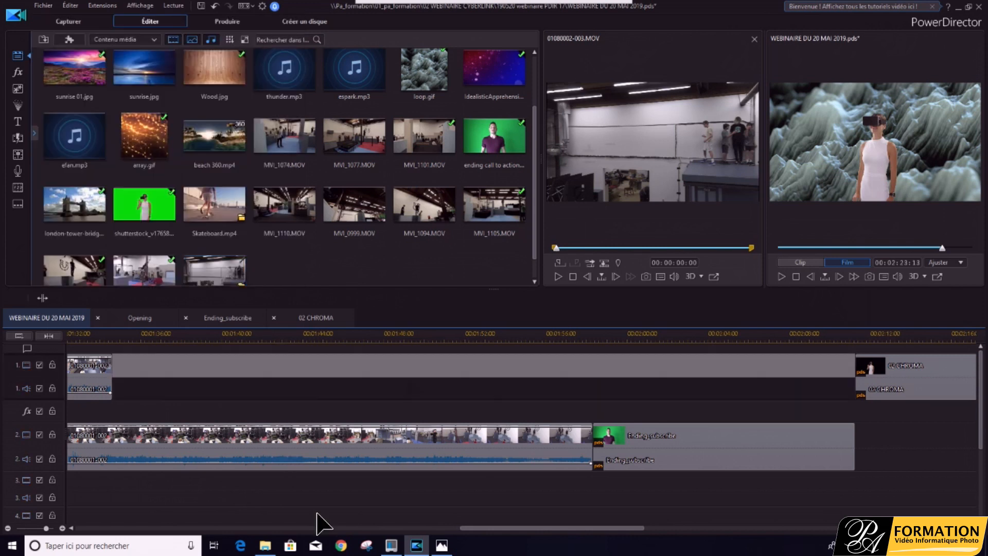
- Open the nested Ending_subscribe project and review the two chroma keys on its green-screen presenter clip in the PiP Designer
left_click_drag(499, 526, 542, 524)
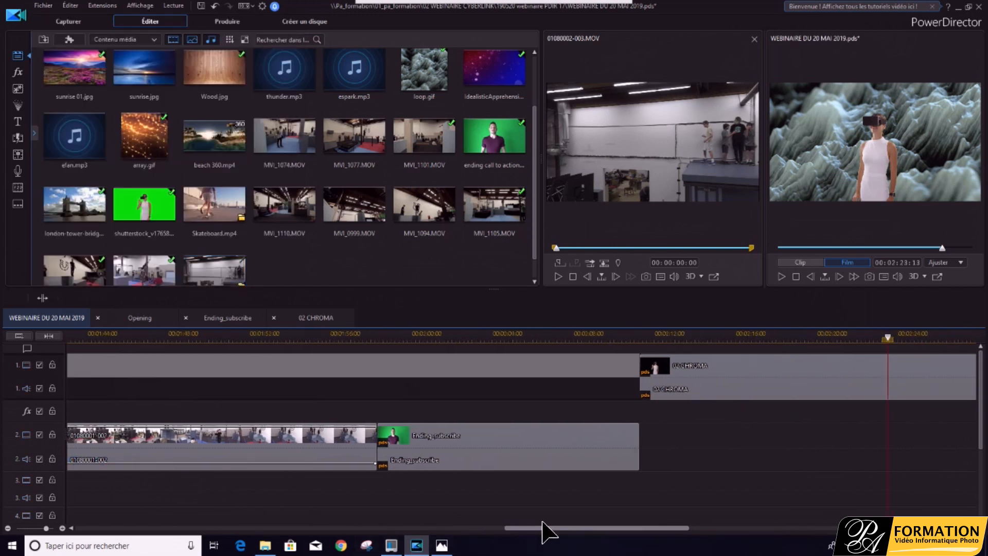
left_click(528, 440)
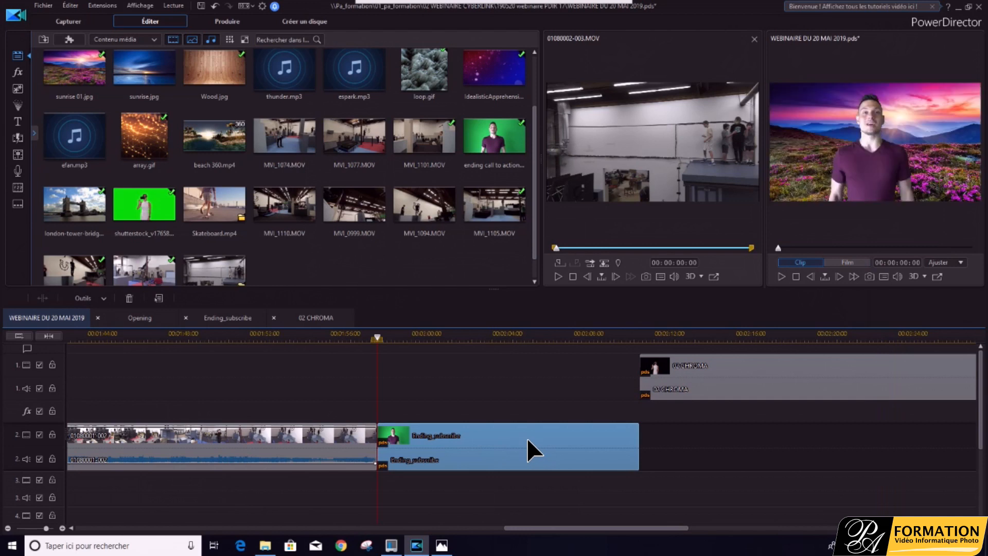
double_click(526, 440)
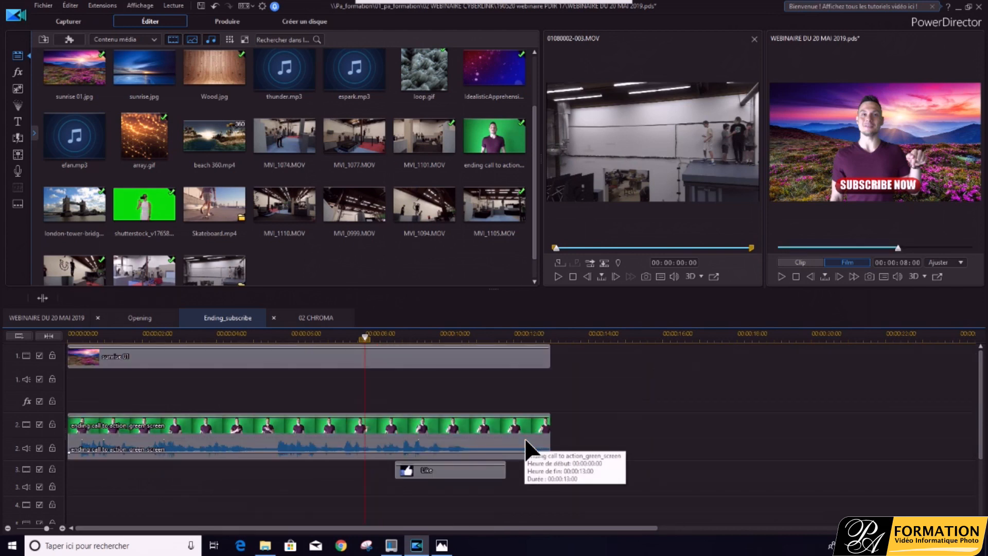
left_click(245, 420)
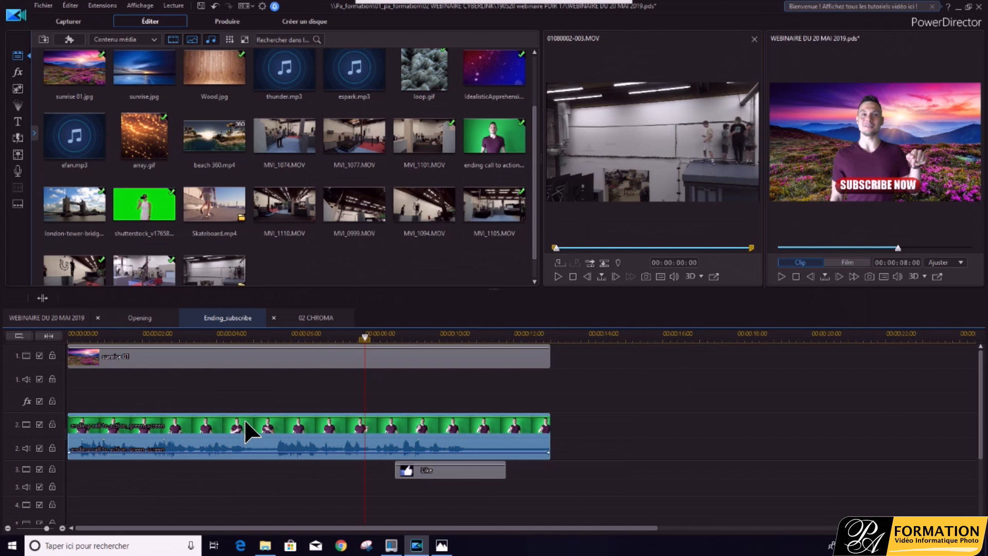
double_click(245, 421)
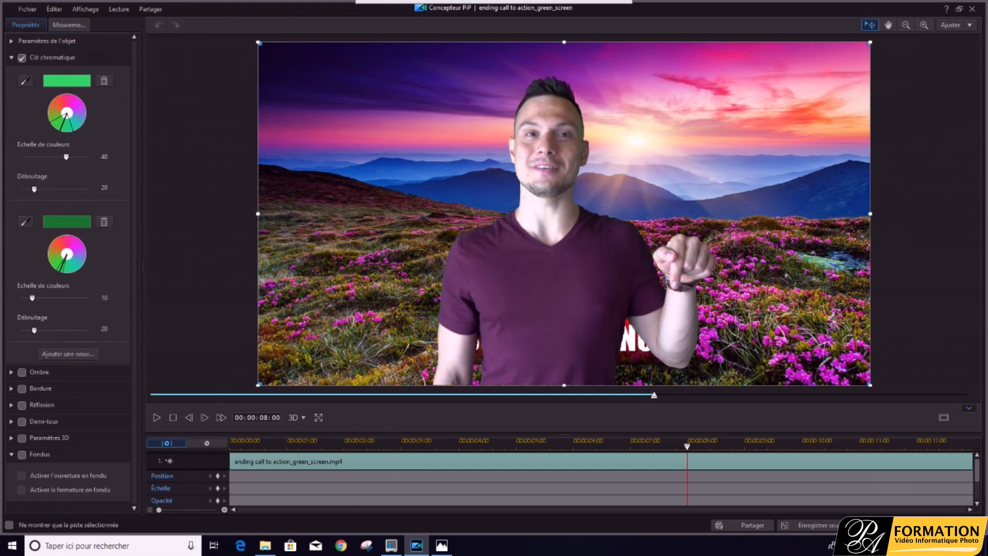
left_click(875, 525)
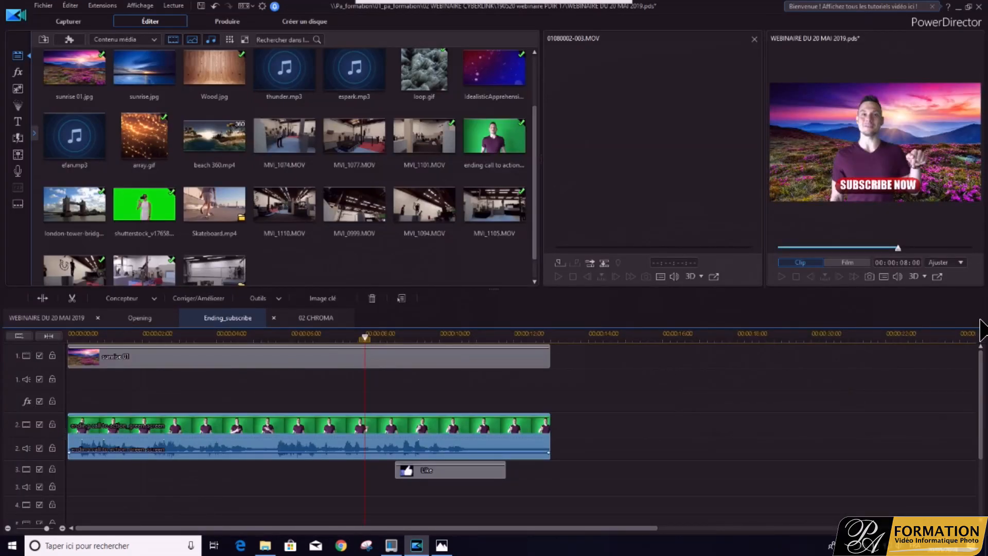
mouse_move(370, 18)
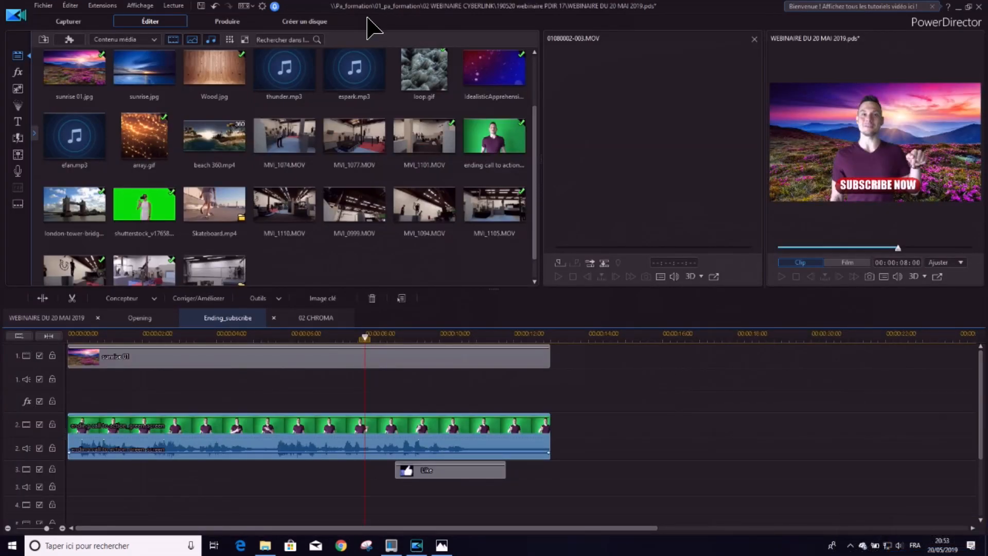